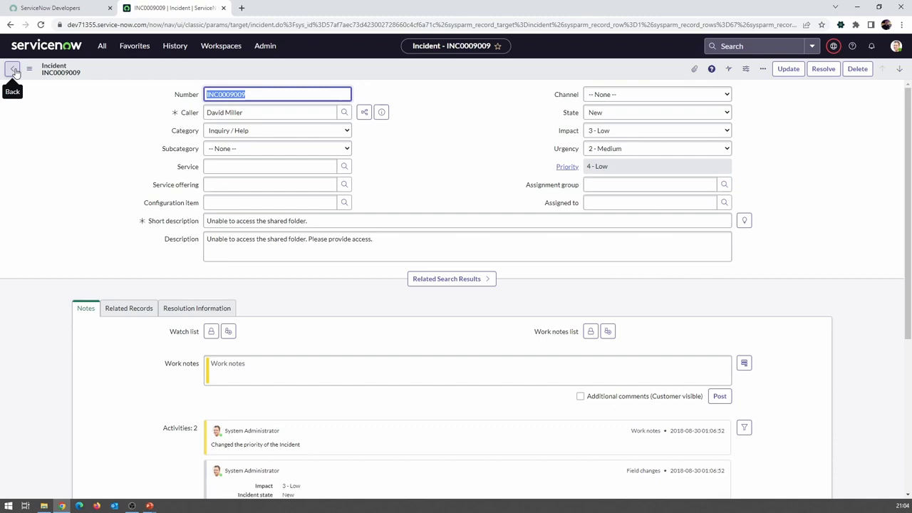
Browse the incident form's configuration, export and view options and switch the form to the Major incidents view.
left_click(29, 70)
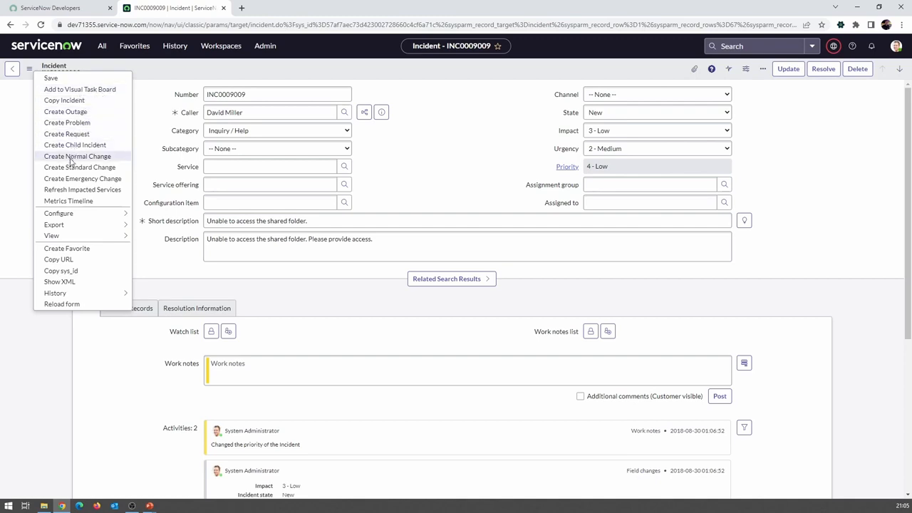
mouse_move(71, 218)
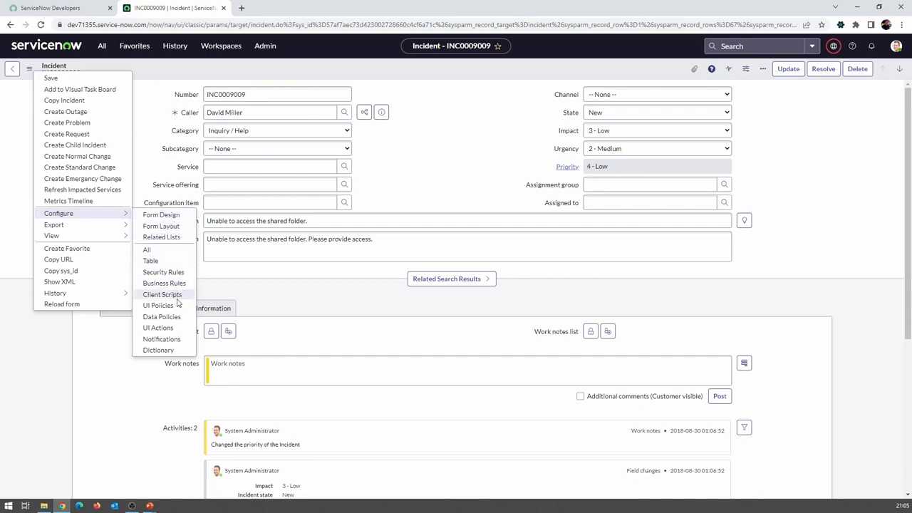
mouse_move(124, 227)
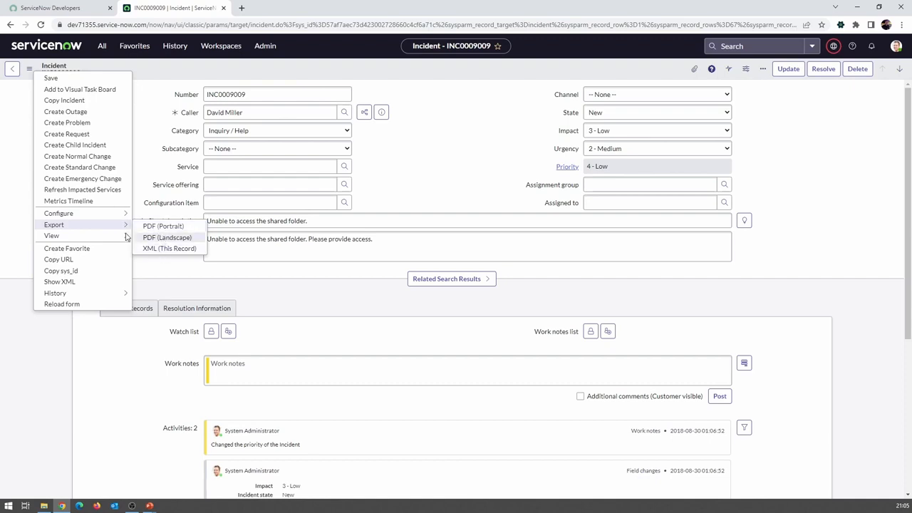
mouse_move(90, 236)
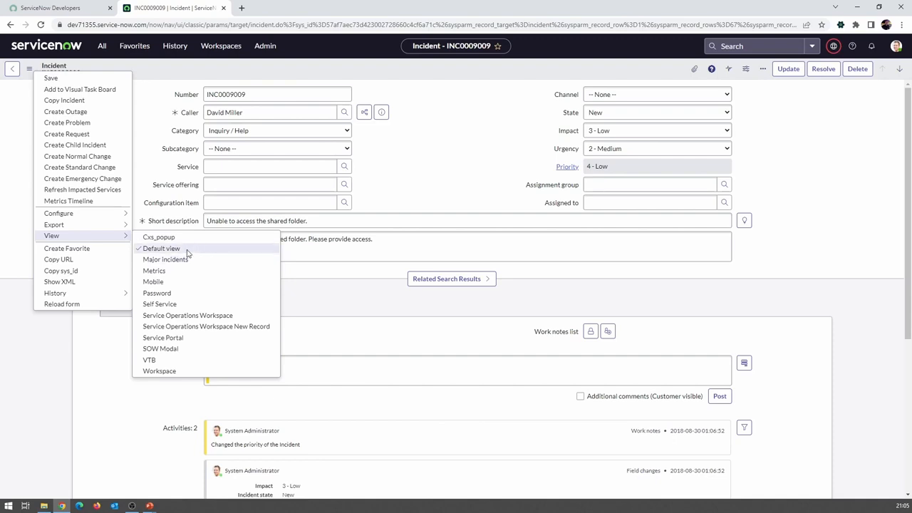
left_click(165, 261)
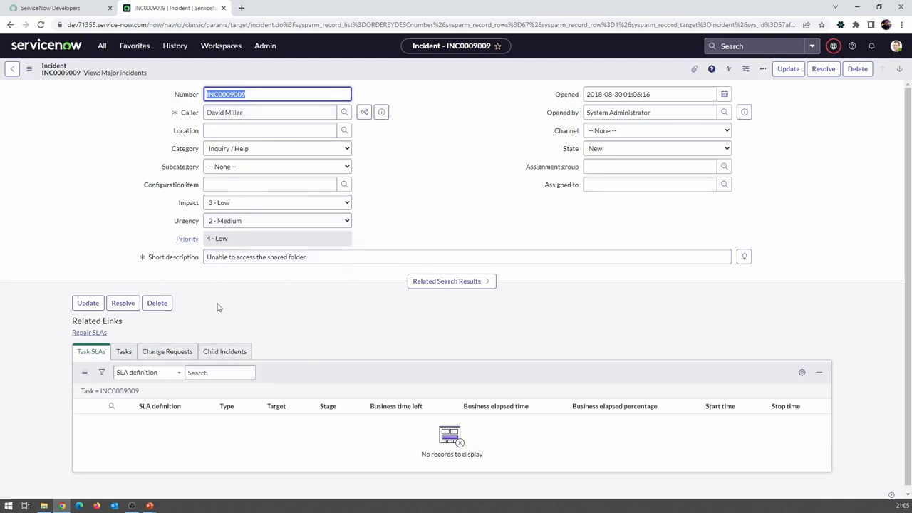
Display the incident in the Service Portal view and return the form to Default view.
left_click(30, 69)
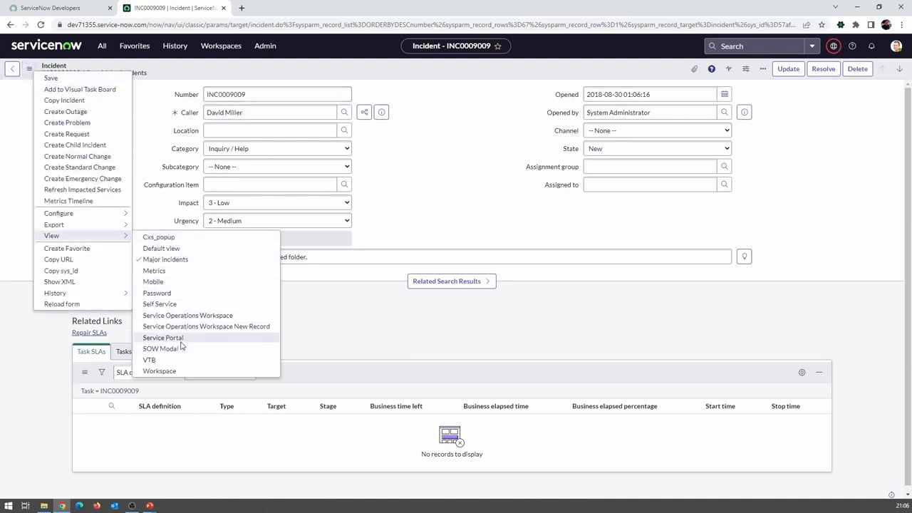
left_click(181, 342)
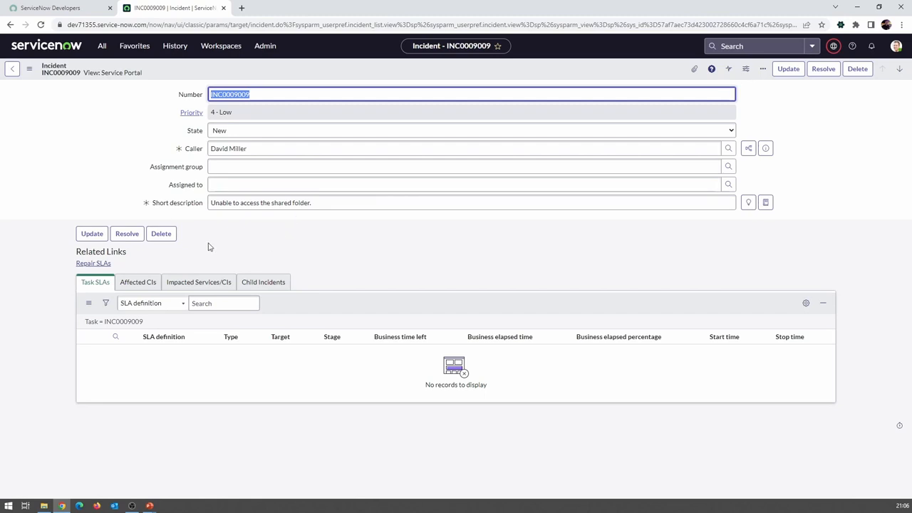
left_click(31, 70)
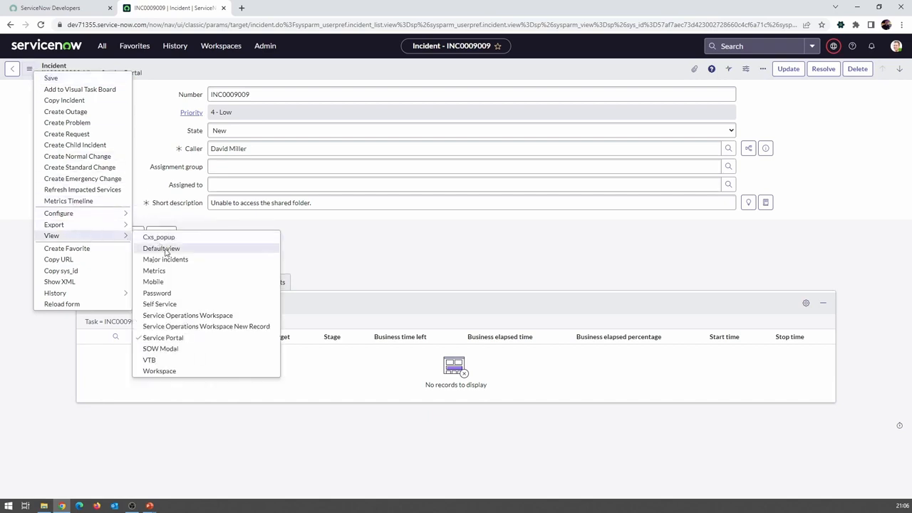
left_click(168, 251)
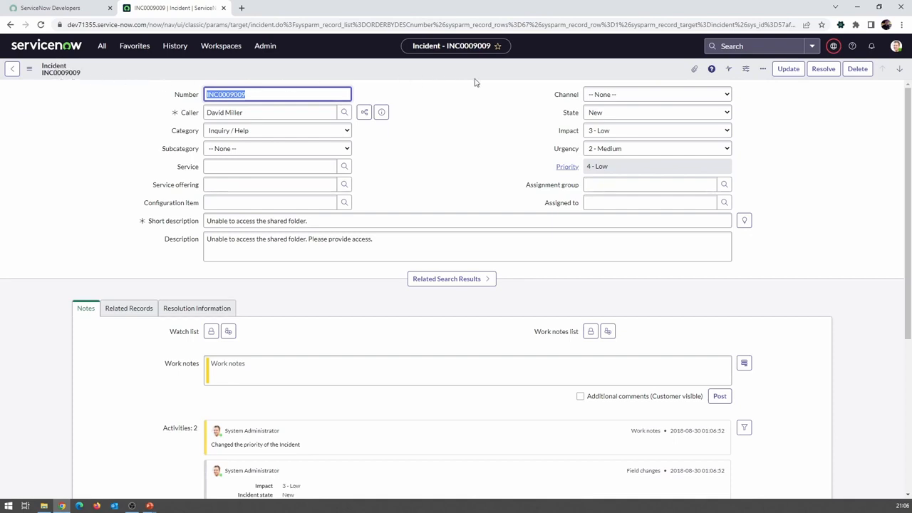
Attach an image file to incident INC0009009 and check it in the activity stream and attachment list.
left_click(695, 71)
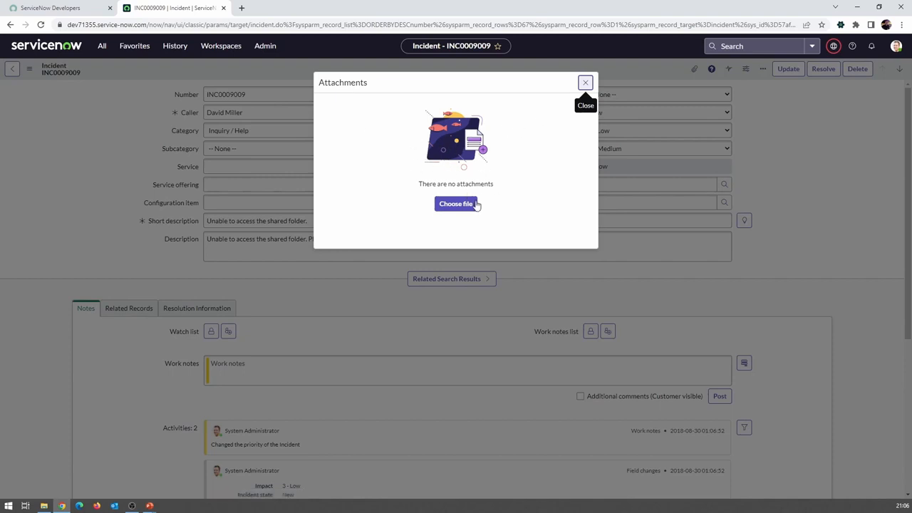
left_click(474, 204)
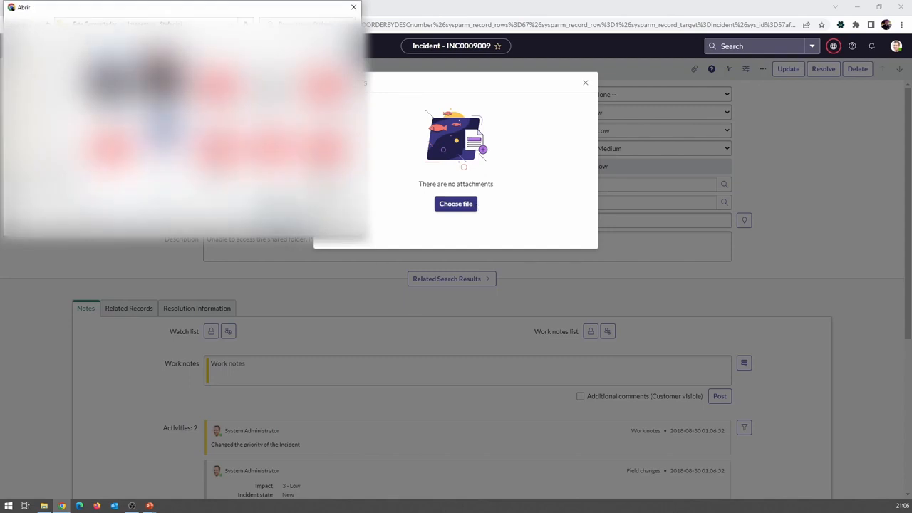
left_click(290, 224)
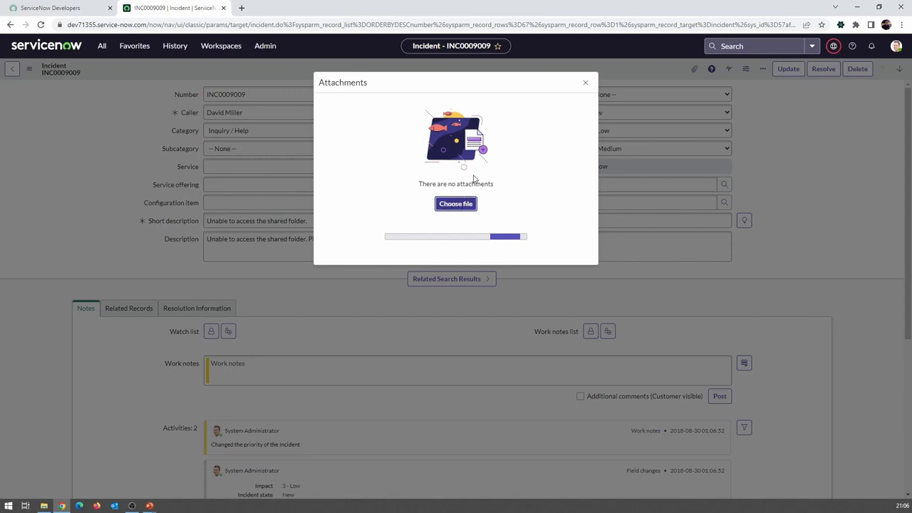
left_click(585, 83)
scroll(456, 226, "down", 1)
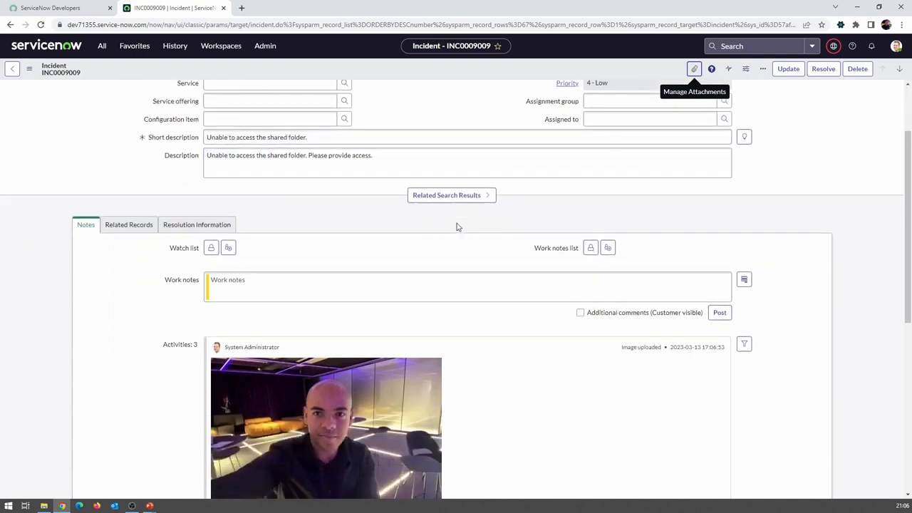
scroll(457, 227, "down", 1)
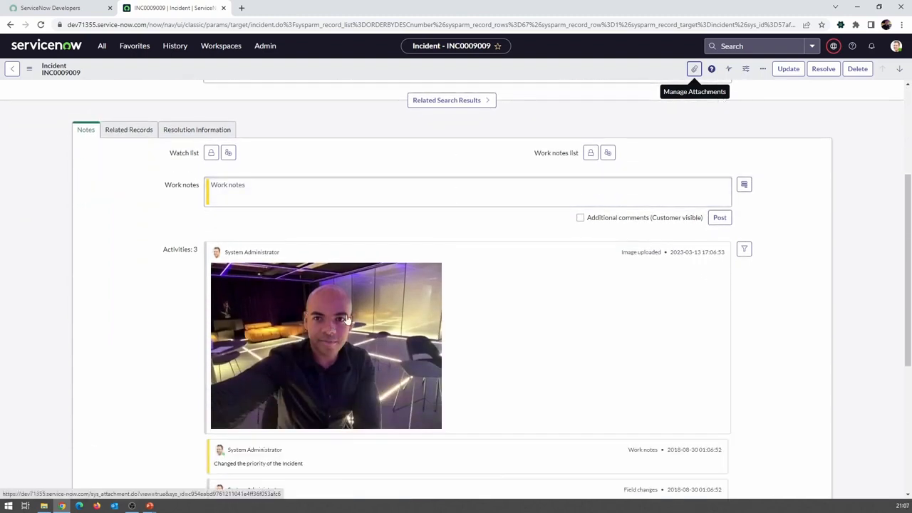
scroll(326, 316, "up", 2)
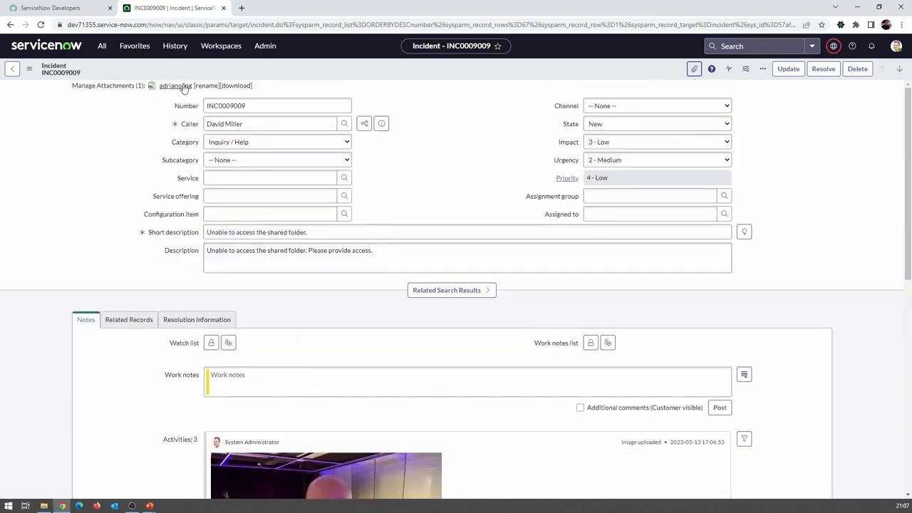
Remove the attached JPG image from the incident and close the attachments window.
left_click(694, 70)
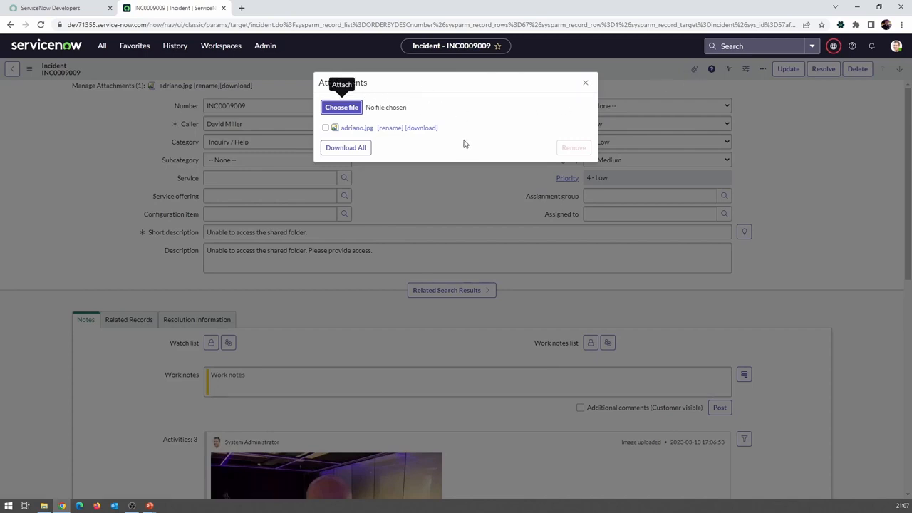
left_click(327, 129)
left_click(575, 148)
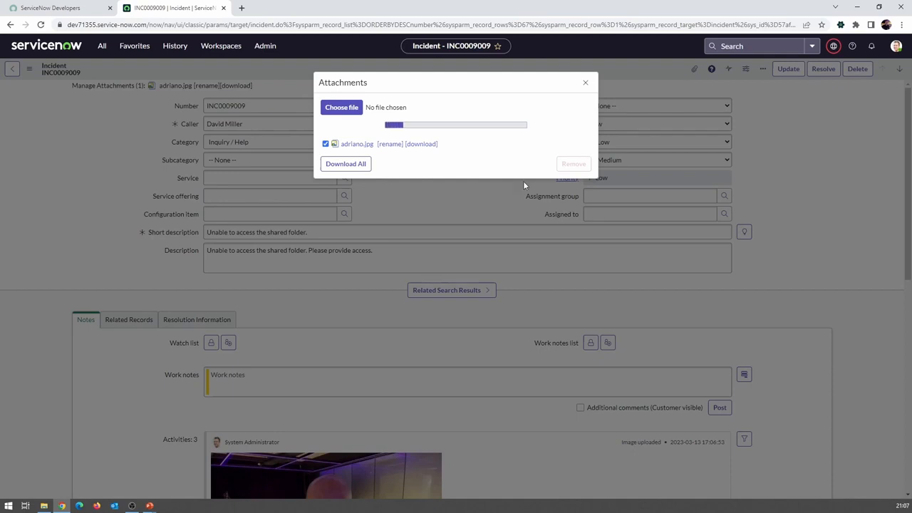
left_click(585, 82)
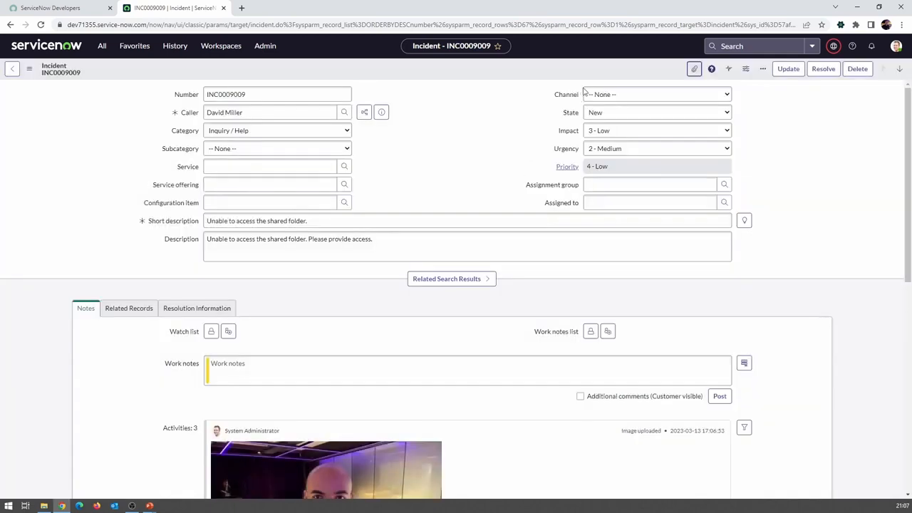
Jump to the incident's activity stream and examine the logged activities.
left_click(729, 71)
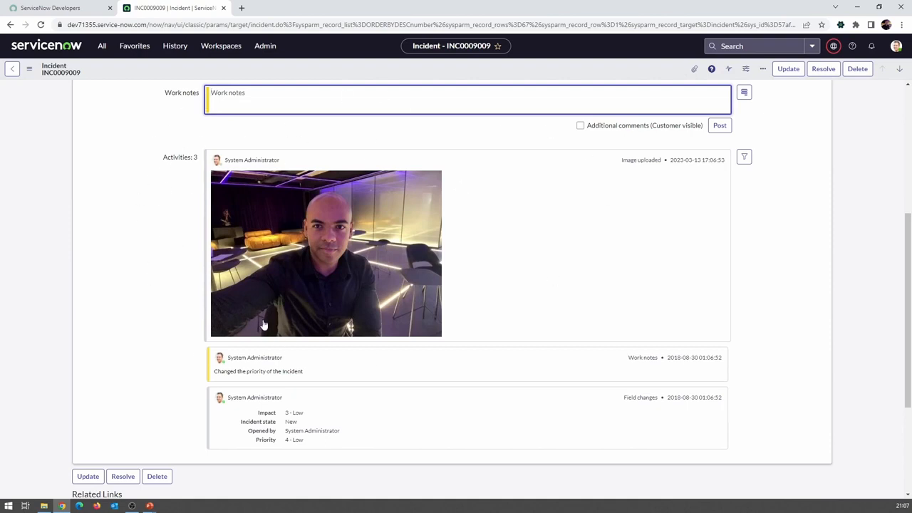
left_click(166, 157)
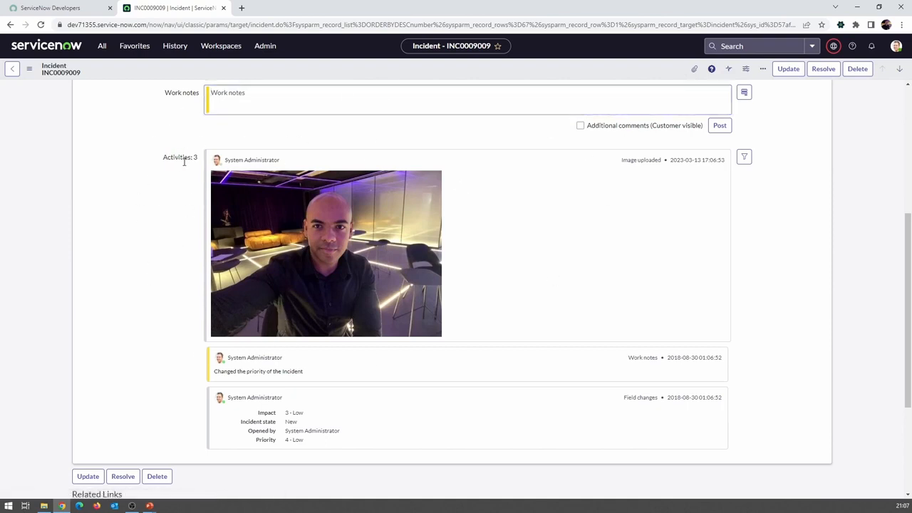
left_click_drag(190, 159, 154, 158)
scroll(535, 225, "up", 4)
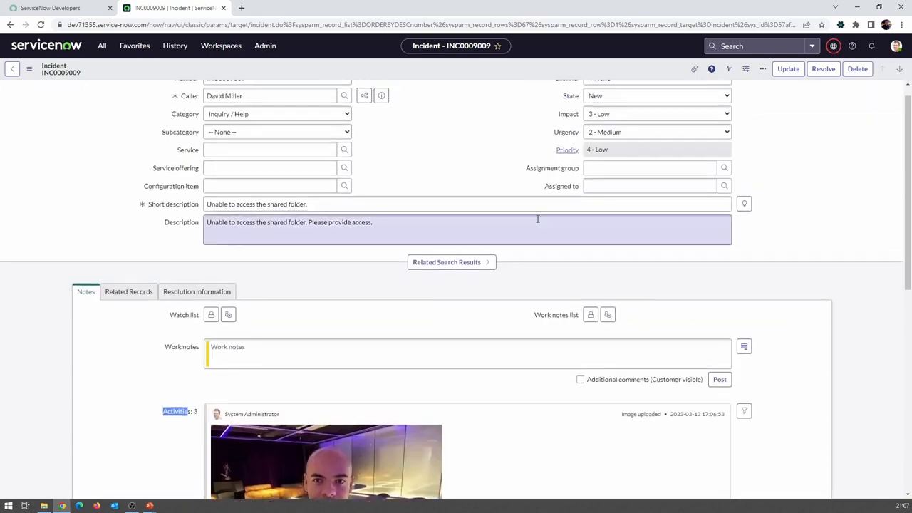
Set the incident's State to In Progress and save the record without leaving the form.
left_click(597, 114)
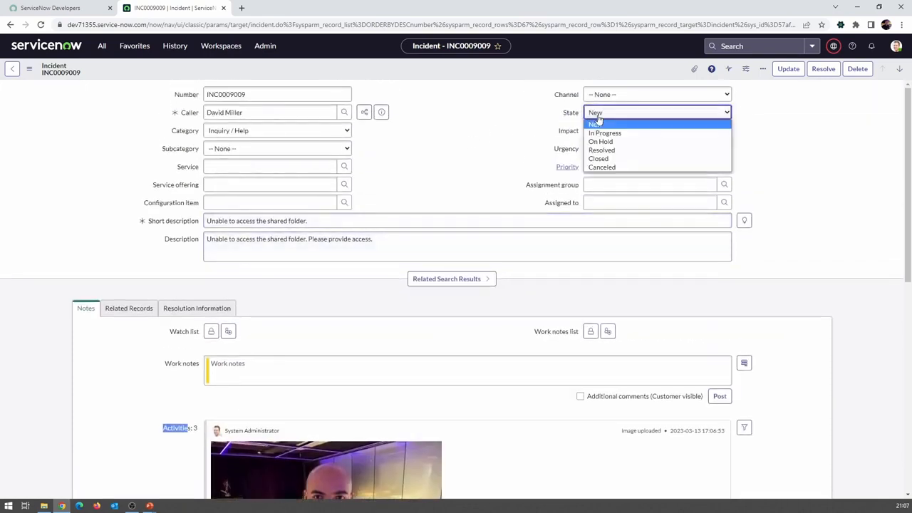
left_click(624, 133)
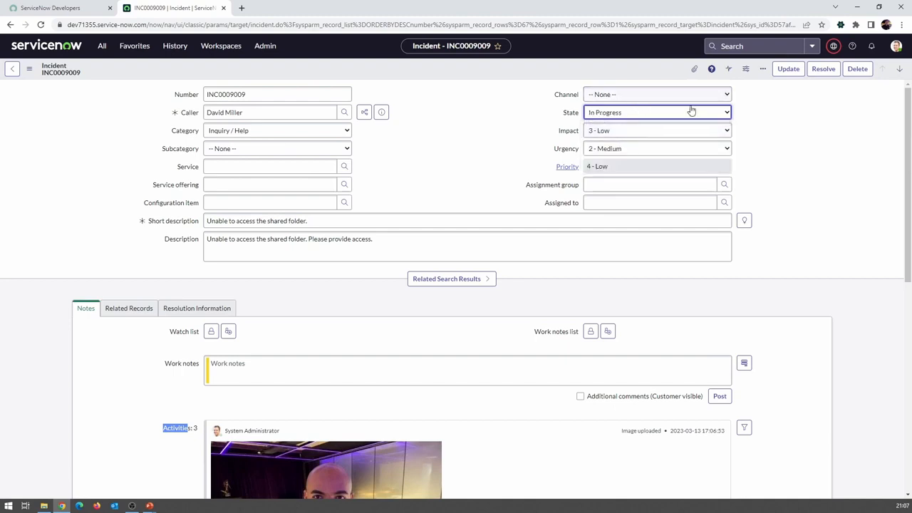
right_click(541, 74)
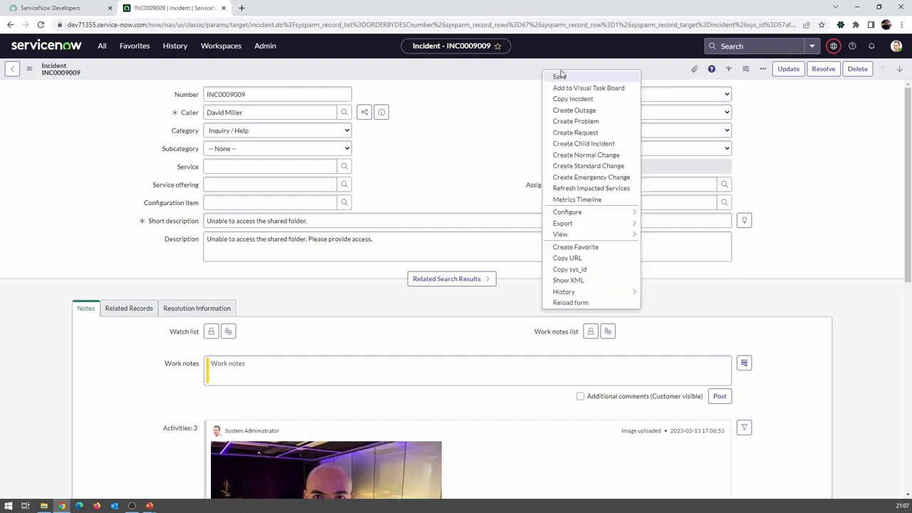
left_click(563, 81)
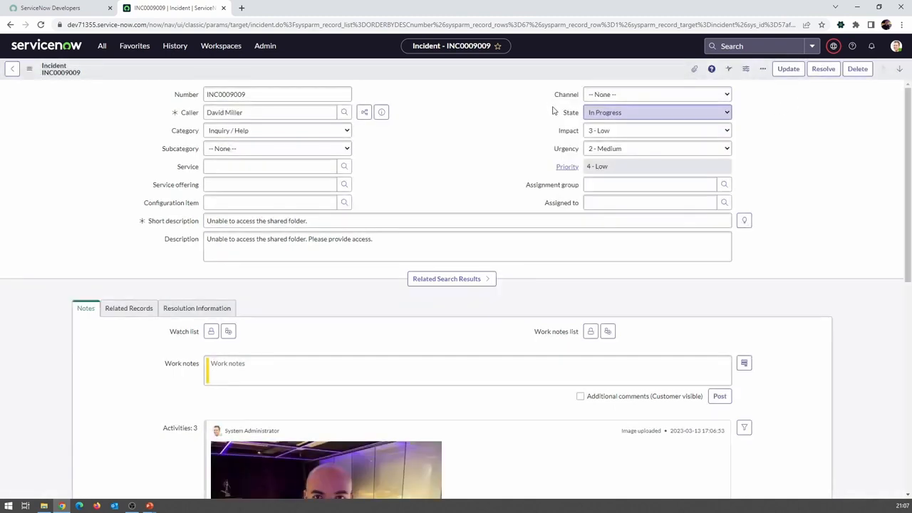
Examine the newest field change entry for the incident state in the activity list.
scroll(461, 159, "down", 2)
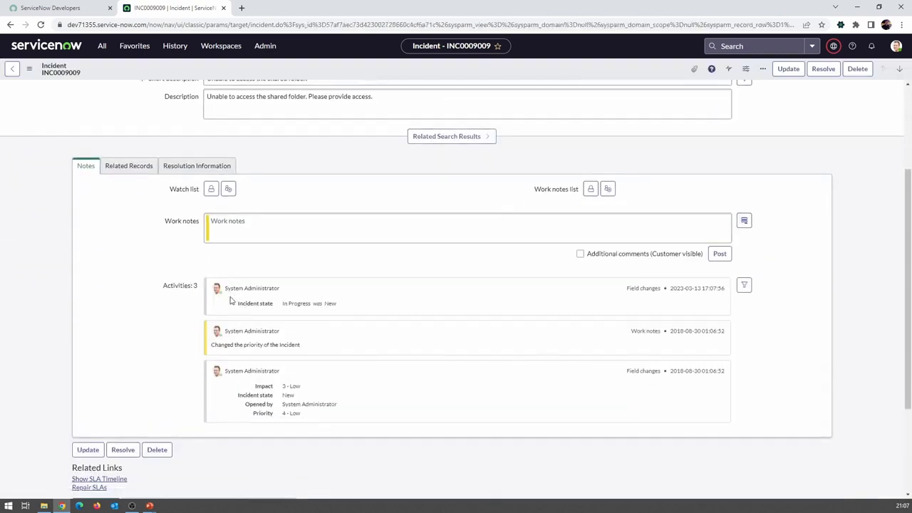
left_click_drag(279, 305, 310, 307)
double_click(330, 303)
Post the work note "Anotação de trabalho" to the incident.
left_click_drag(333, 303, 266, 221)
type("An")
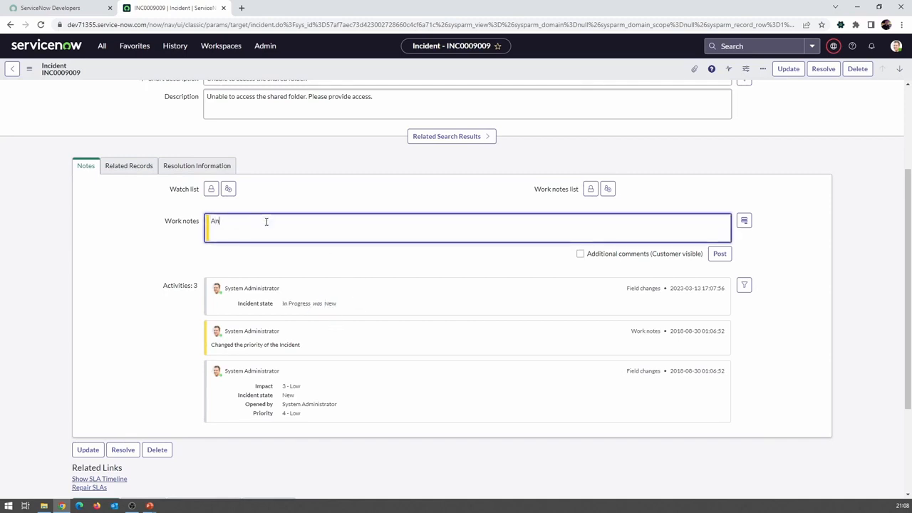
type("otac")
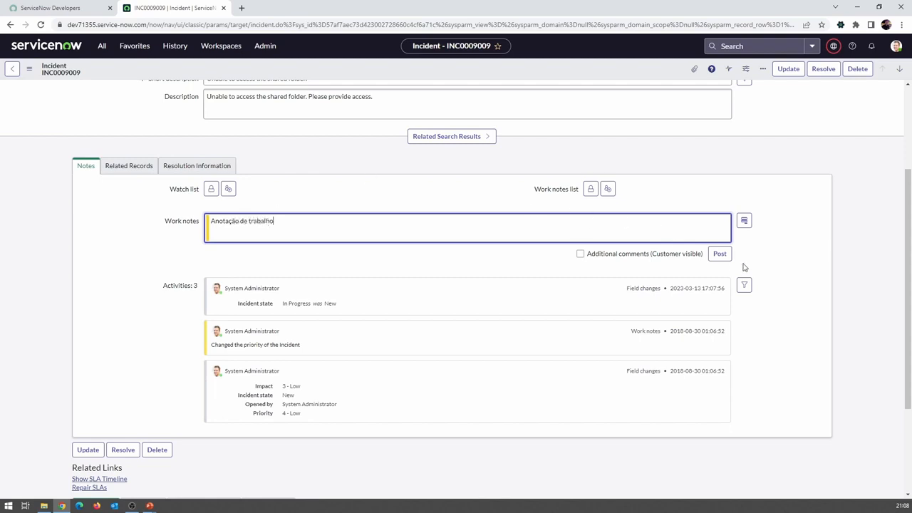
left_click(720, 254)
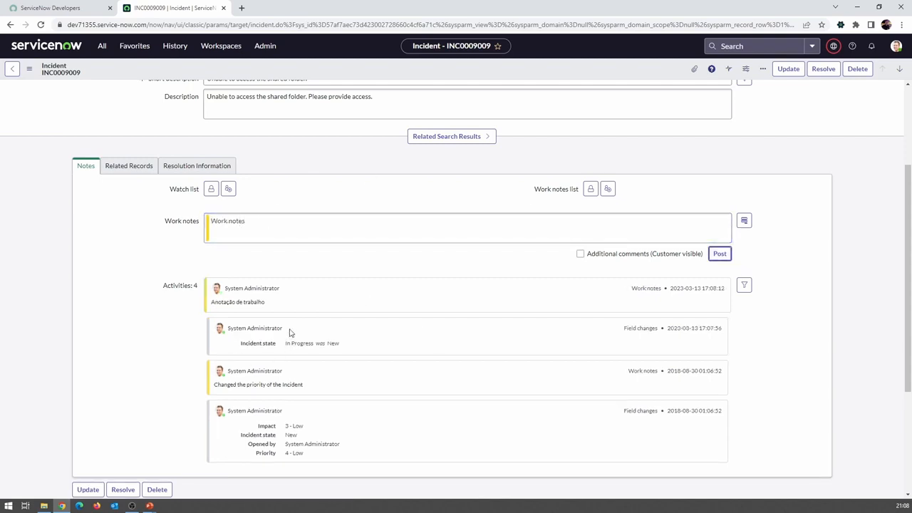
Use the activity stream shortcut to reach the Work notes field and return to the form's first fields.
scroll(551, 250, "up", 3)
left_click(729, 70)
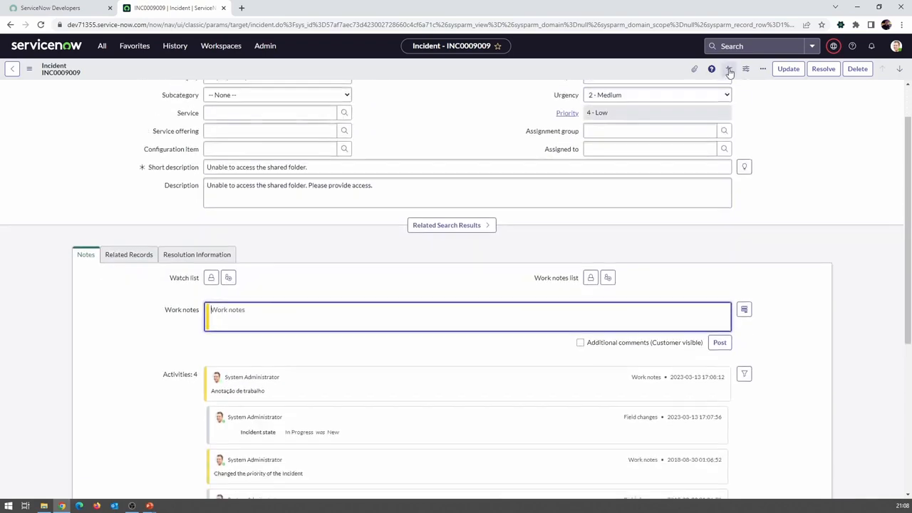
scroll(275, 163, "up", 4)
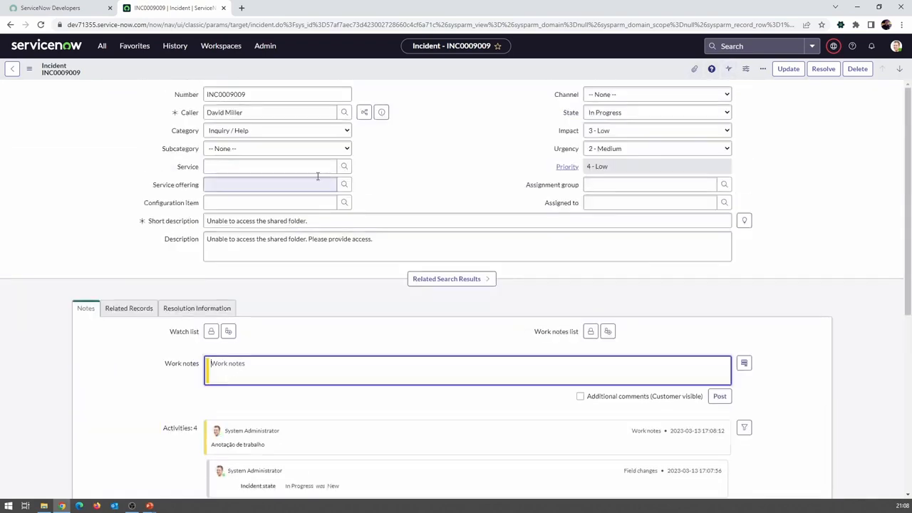
Personalize the form to hide Channel, Configuration item, Description, Change Request, Caused by Change, Category and Assignment group.
left_click(746, 69)
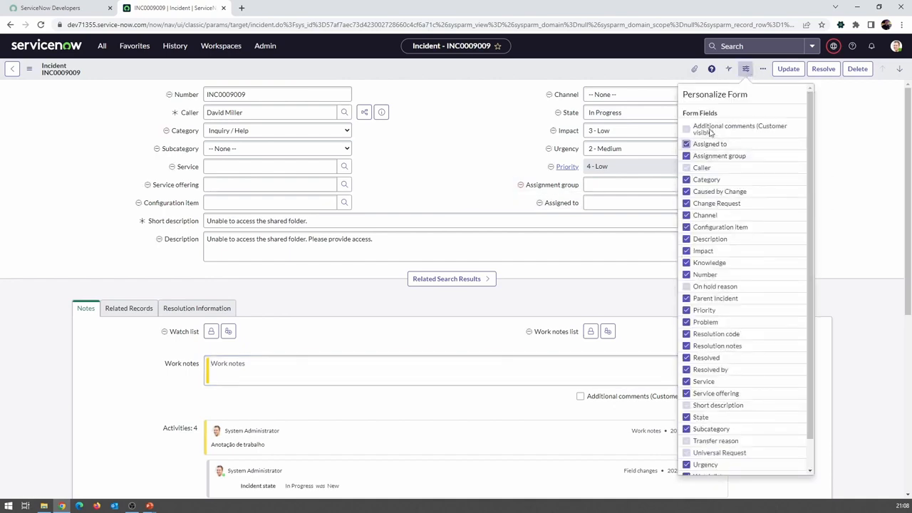
scroll(715, 126, "down", 1)
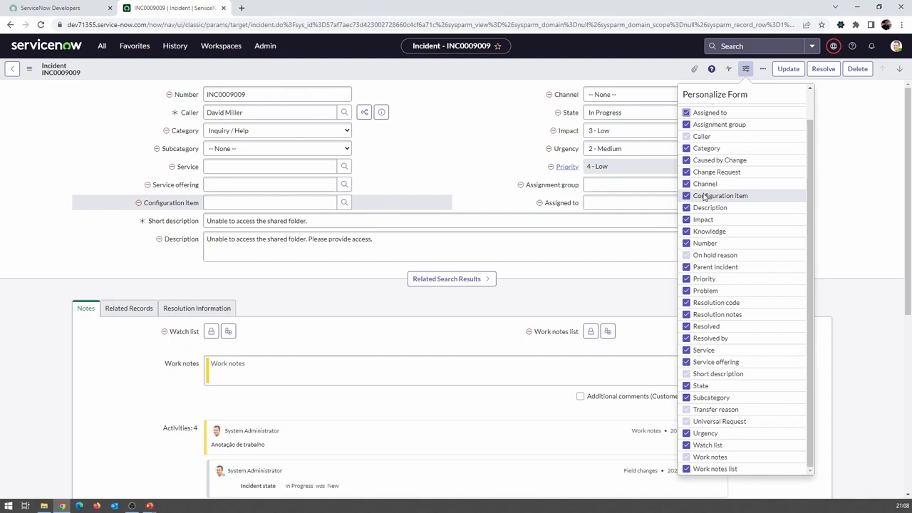
left_click(686, 184)
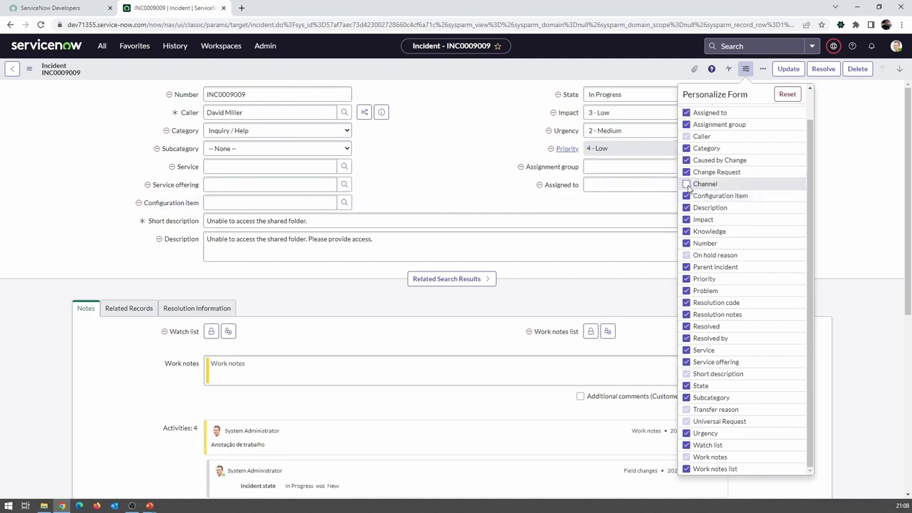
left_click(687, 208)
left_click(687, 172)
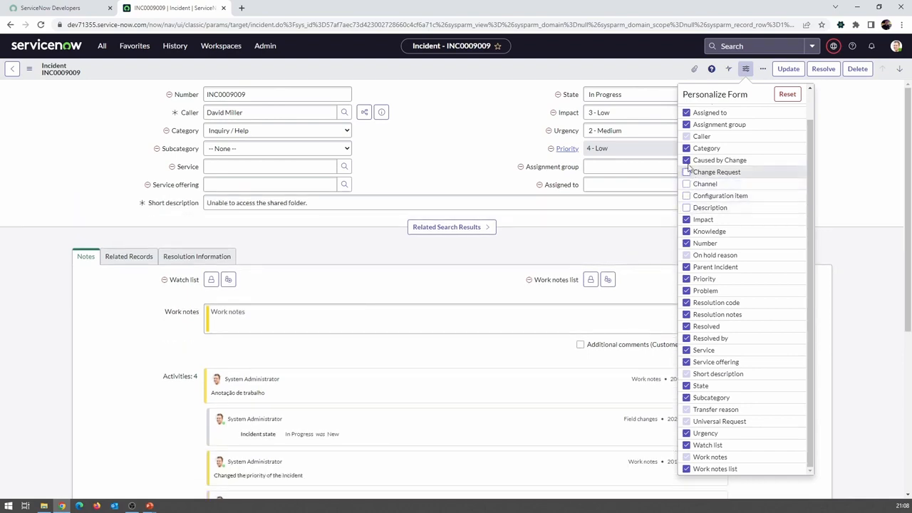
left_click(686, 159)
left_click(686, 148)
left_click(686, 125)
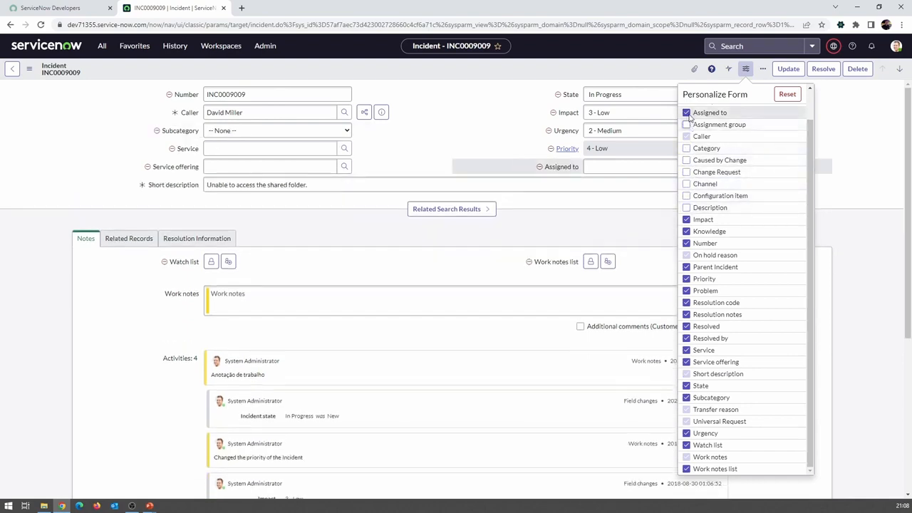
Hide Impact, Knowledge, Parent Incident, Priority, Problem, Service and Service offering from the form and close the personalization list.
left_click(686, 220)
left_click(686, 231)
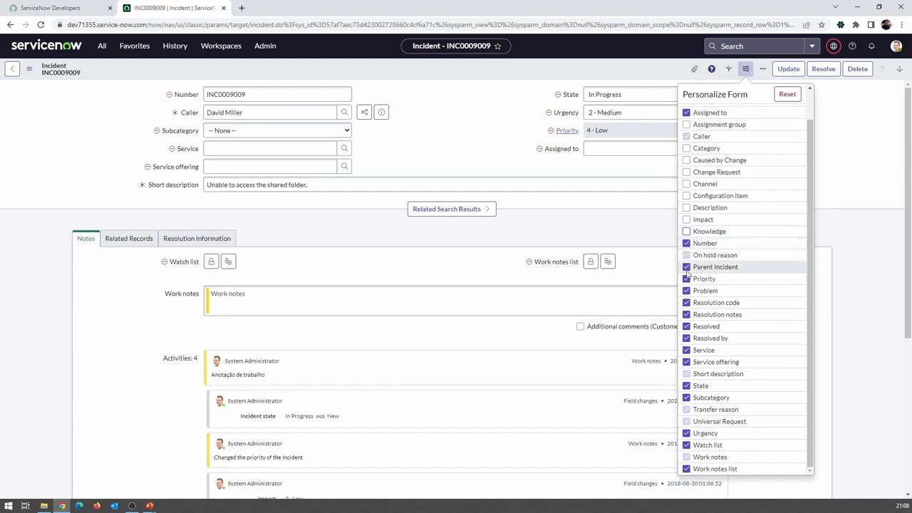
left_click(686, 267)
left_click(687, 278)
left_click(686, 291)
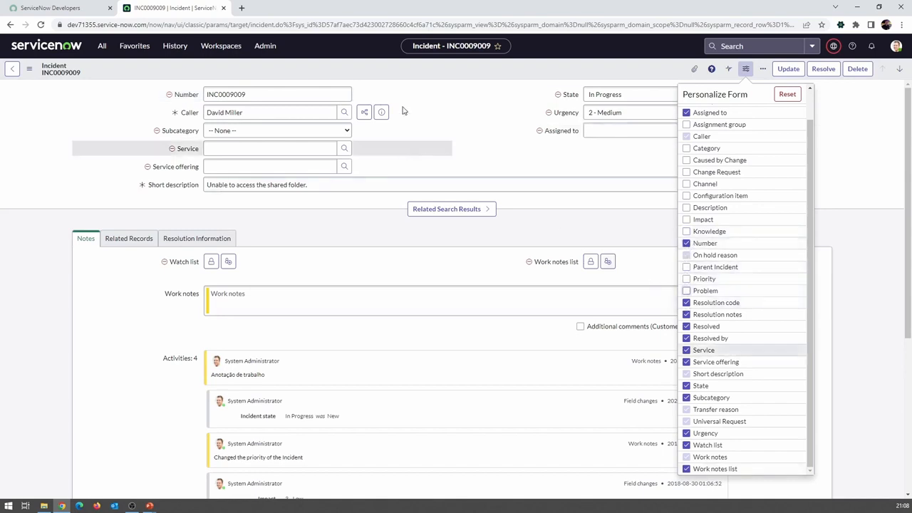
left_click(687, 350)
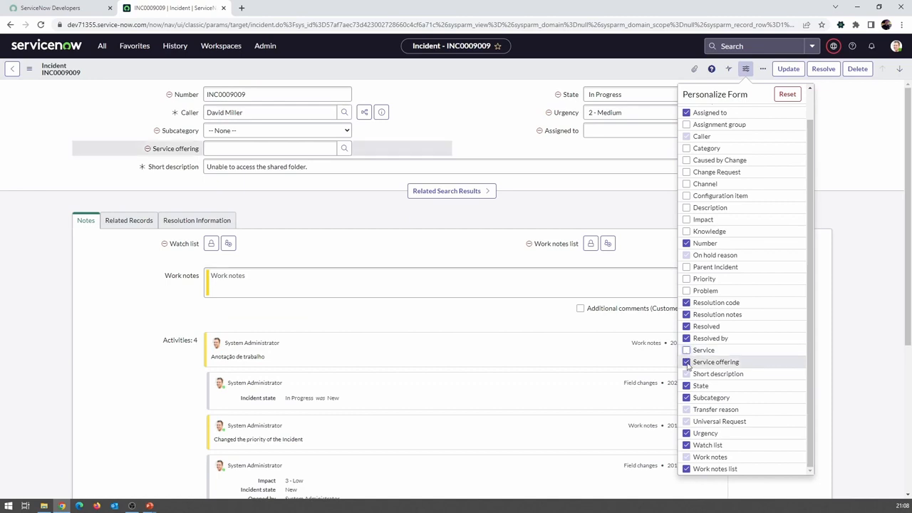
left_click(686, 362)
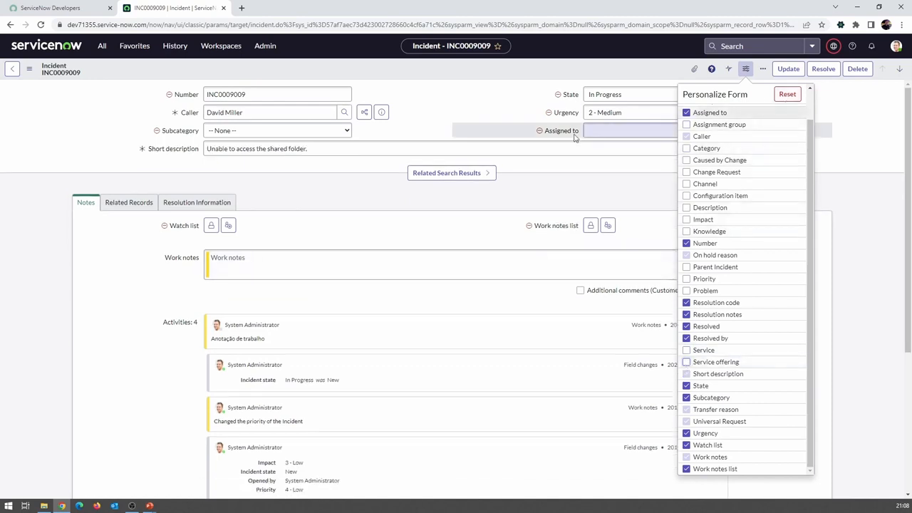
left_click(394, 89)
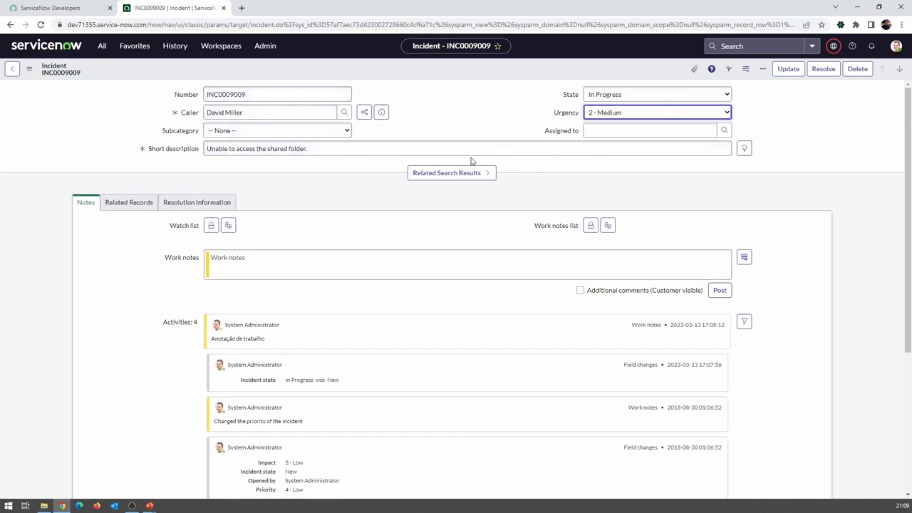
Reset the incident form's personalization to its default fields.
left_click(745, 71)
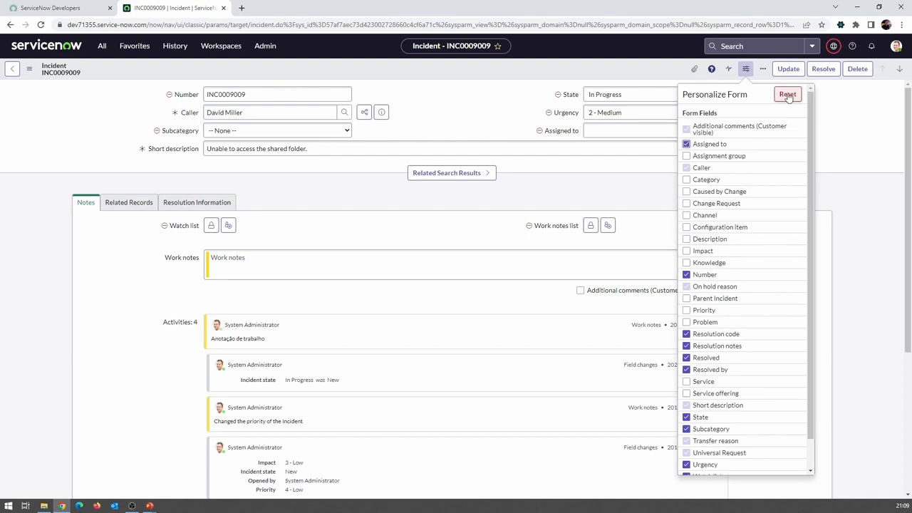
left_click(788, 94)
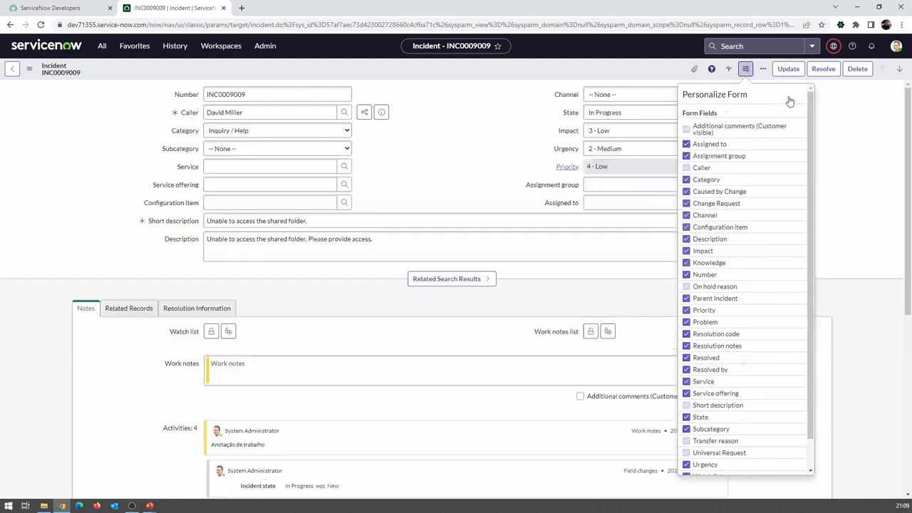
Open the email composer for the incident, place its window over the form and examine the Cc and Bcc recipient fields.
left_click(762, 70)
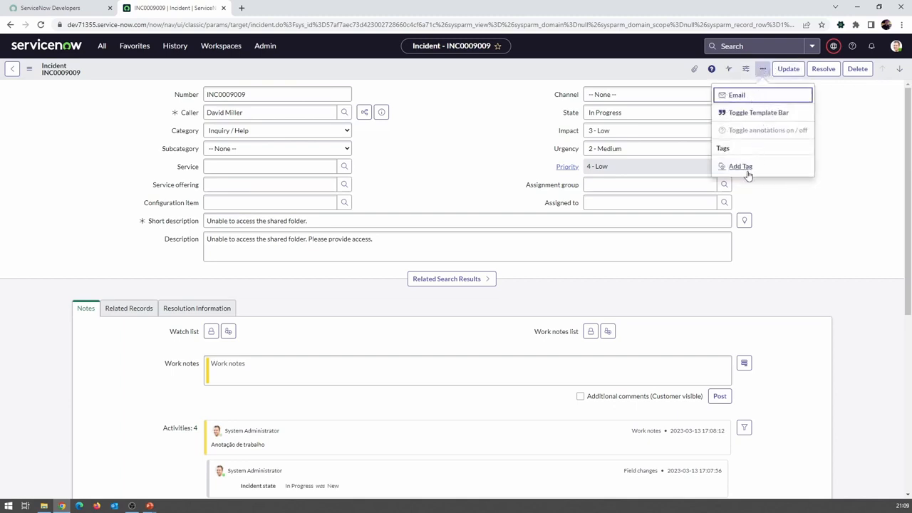
left_click(729, 97)
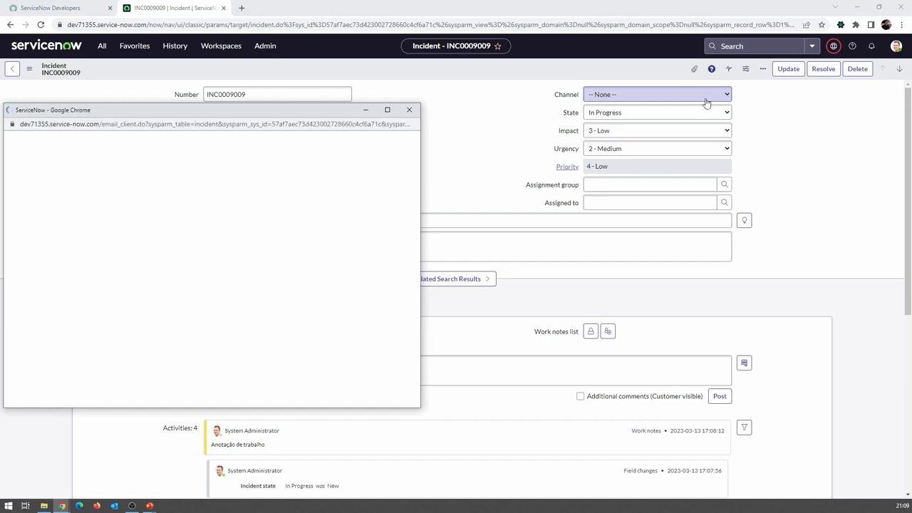
left_click_drag(161, 117, 510, 138)
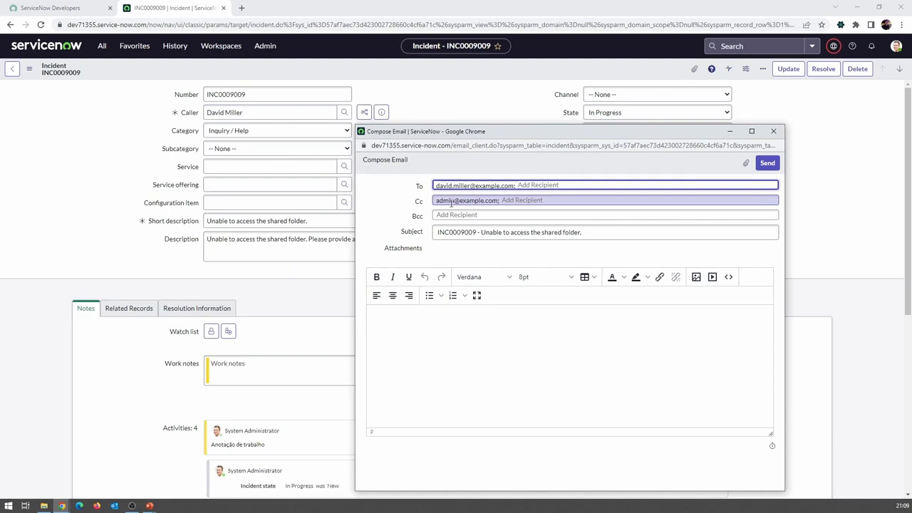
mouse_move(469, 135)
left_mouse_down()
mouse_move(543, 270)
mouse_move(487, 401)
mouse_move(447, 351)
mouse_move(447, 227)
mouse_move(505, 117)
left_mouse_up()
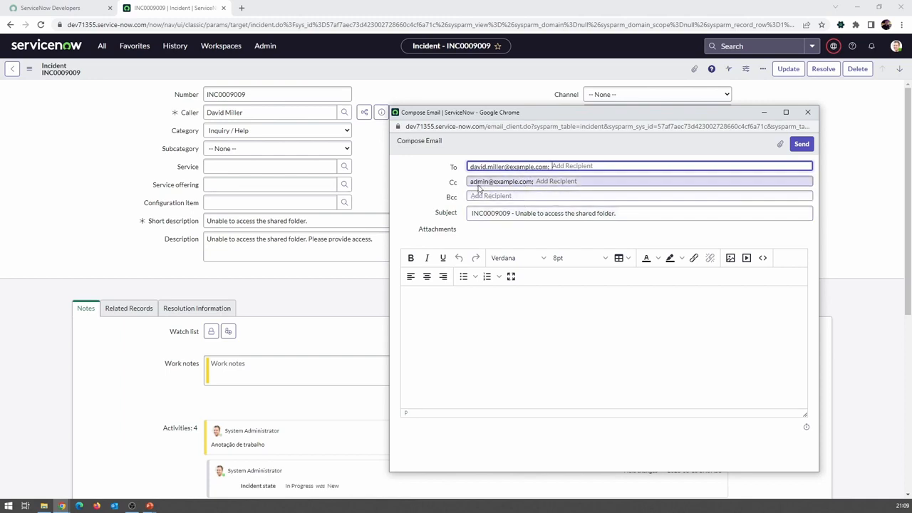
left_click(491, 181)
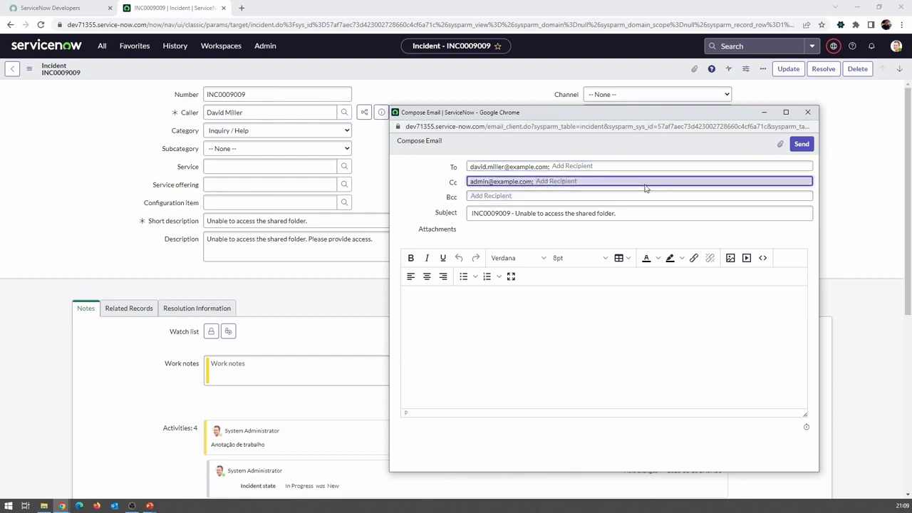
left_click(503, 195)
Append "dsdsd" to the email subject, try out text and color options in the body, and discard the draft without sending.
left_click(631, 211)
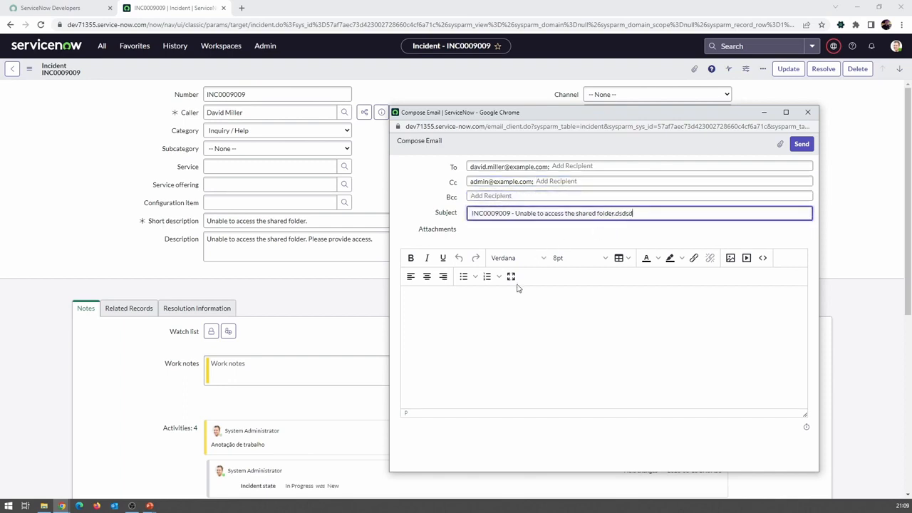
left_click(487, 316)
type("gdxged")
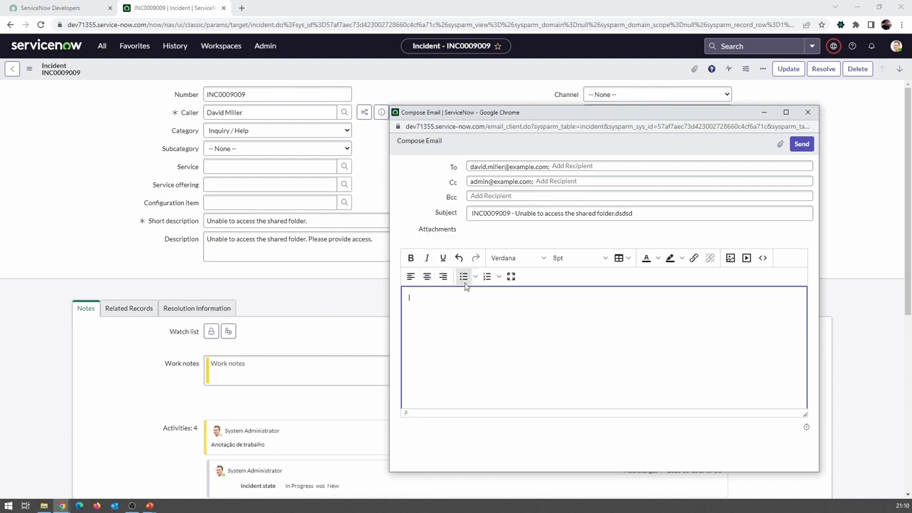
left_click(658, 259)
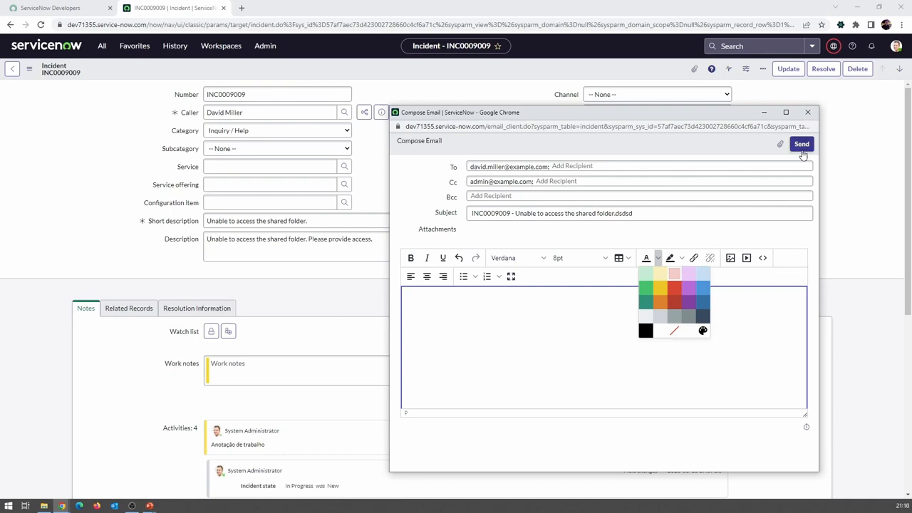
left_click(806, 111)
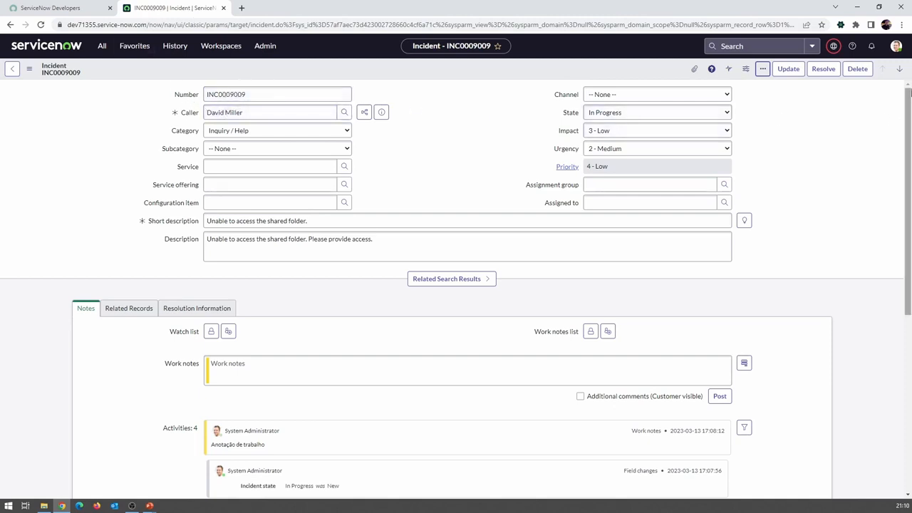
Browse forward through the next two incident records and return to incident INC0009009.
left_click(900, 69)
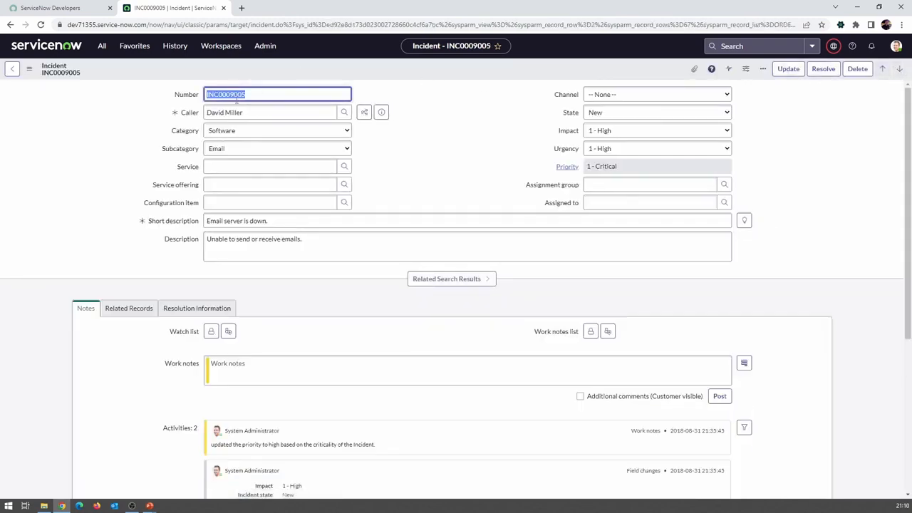
left_click(899, 77)
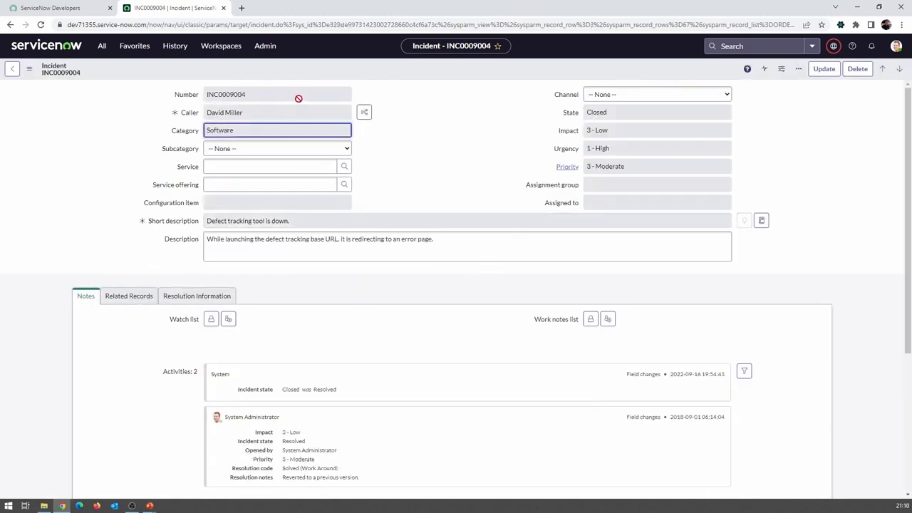
left_click(883, 70)
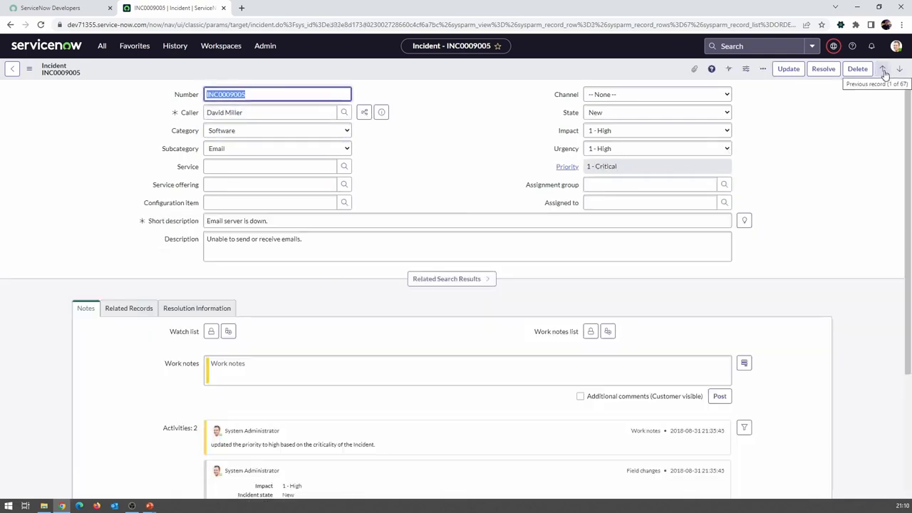
left_click(882, 70)
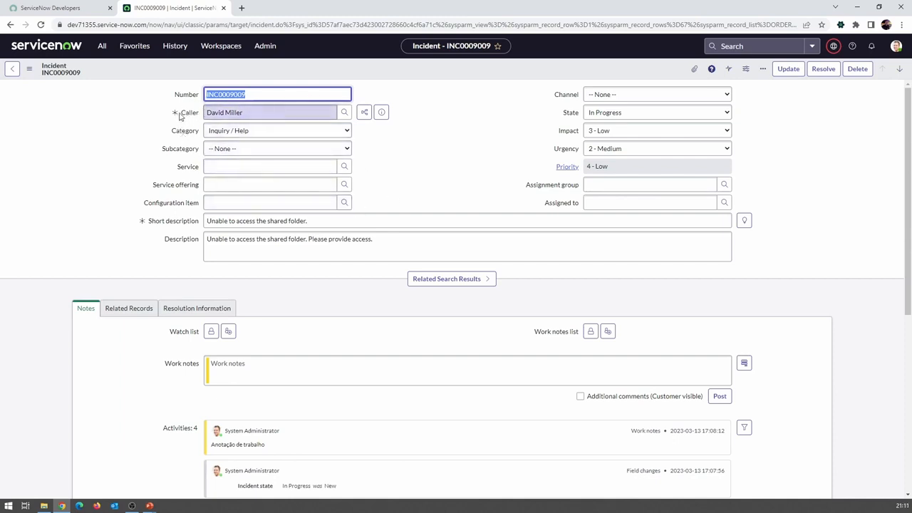
Preview the user record referenced in the incident's Caller field and examine its email and department.
left_click(311, 114)
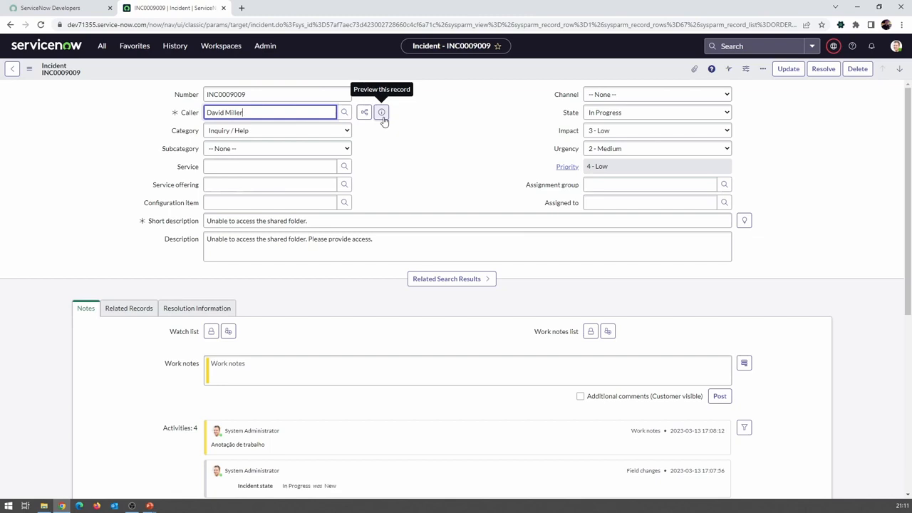
left_click(428, 109)
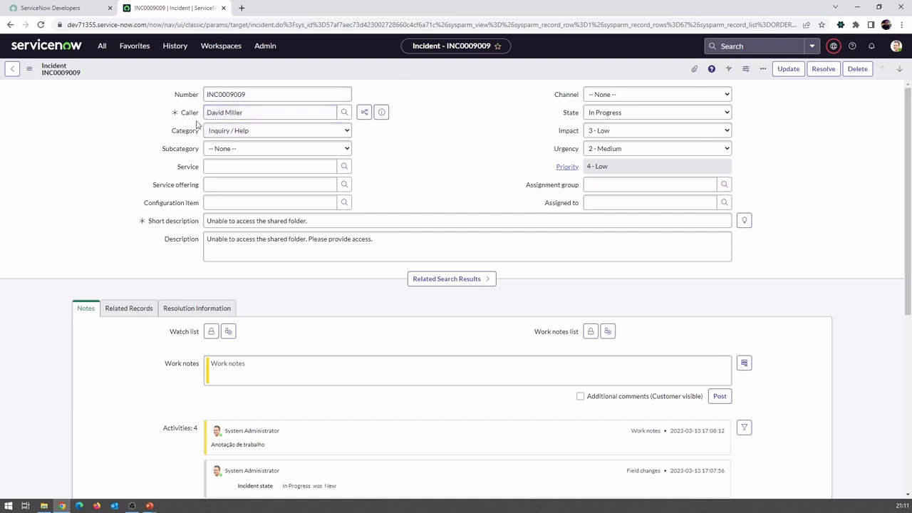
left_click_drag(257, 112, 205, 113)
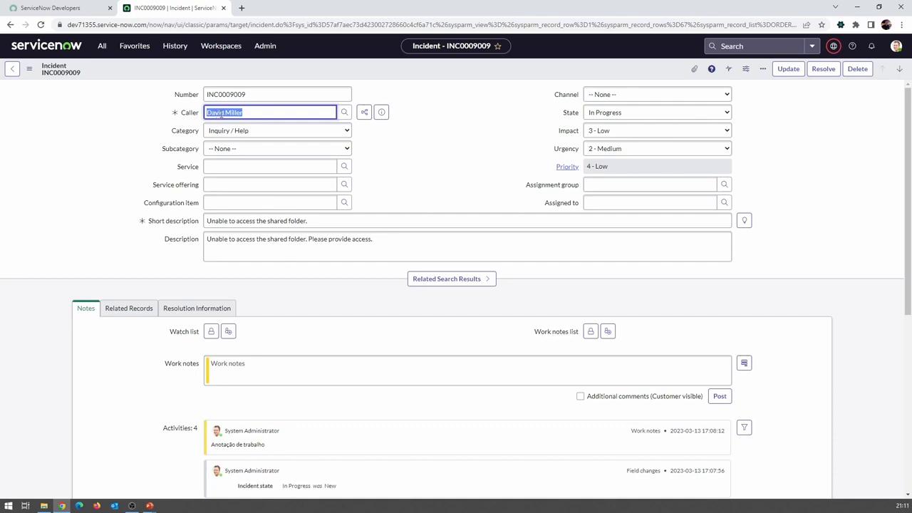
left_click(381, 112)
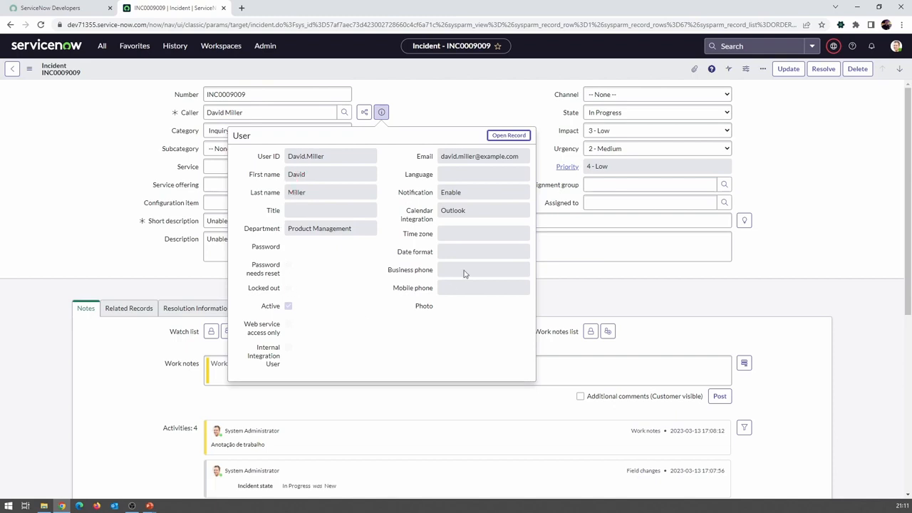
left_click_drag(438, 156, 490, 156)
left_click_drag(362, 230, 311, 225)
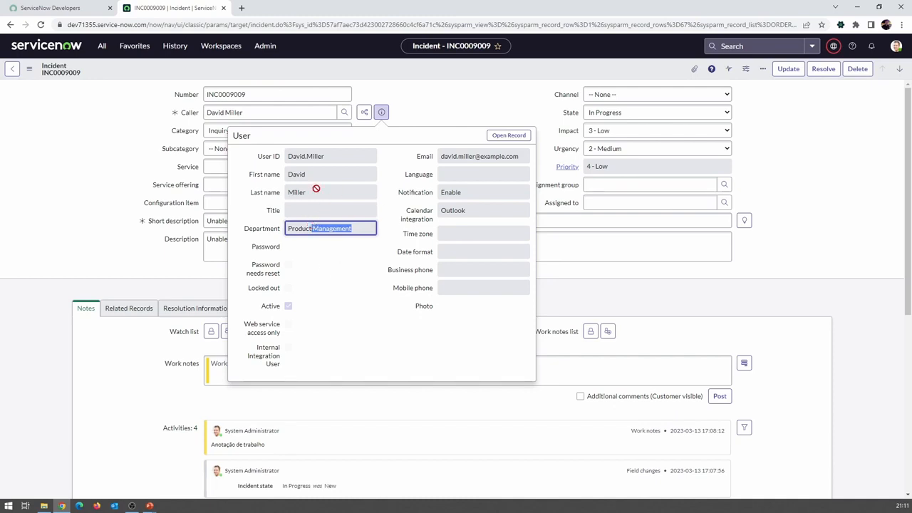
Open the caller's full user record, check its Roles and Groups lists, and close it to return to the incident's Caller field.
left_click(504, 142)
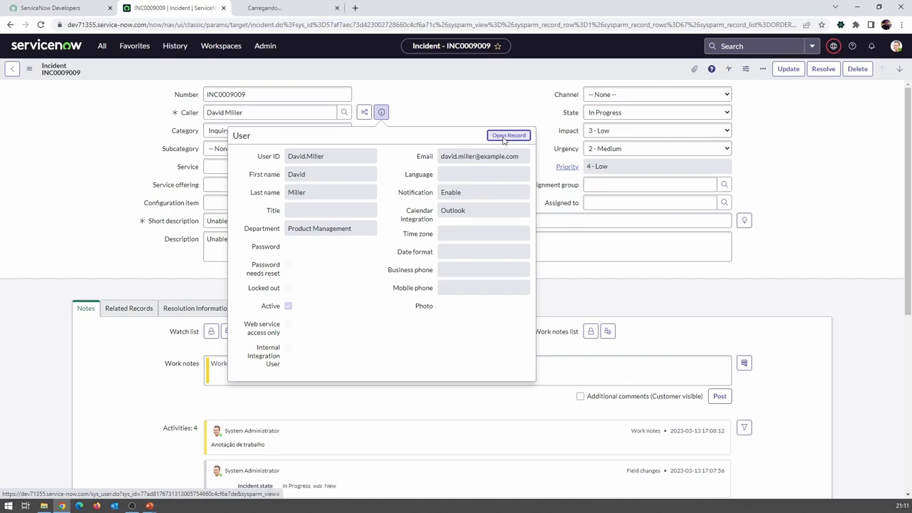
left_click(189, 74)
left_click(271, 8)
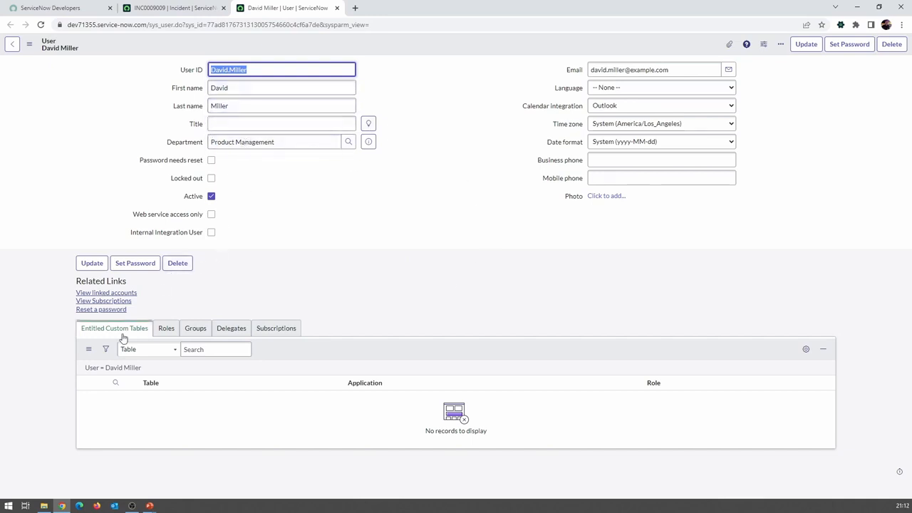
left_click(165, 329)
left_click(194, 328)
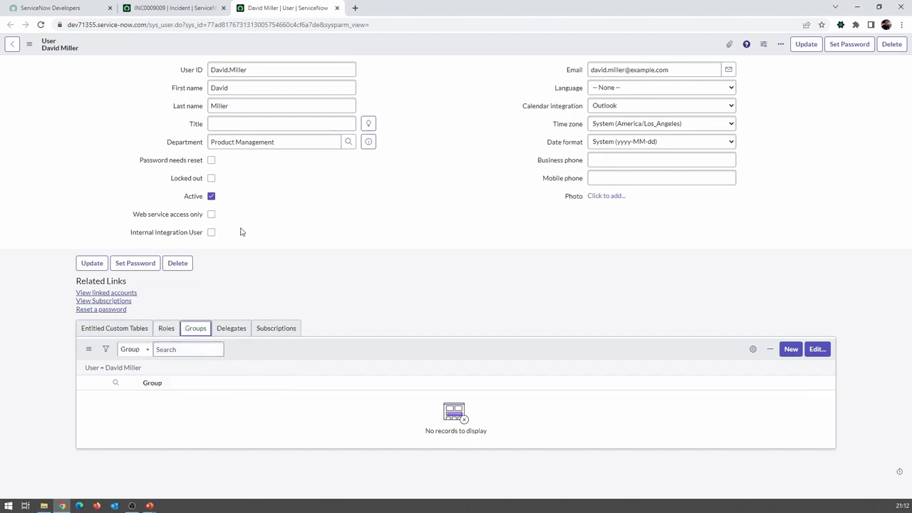
left_click(337, 7)
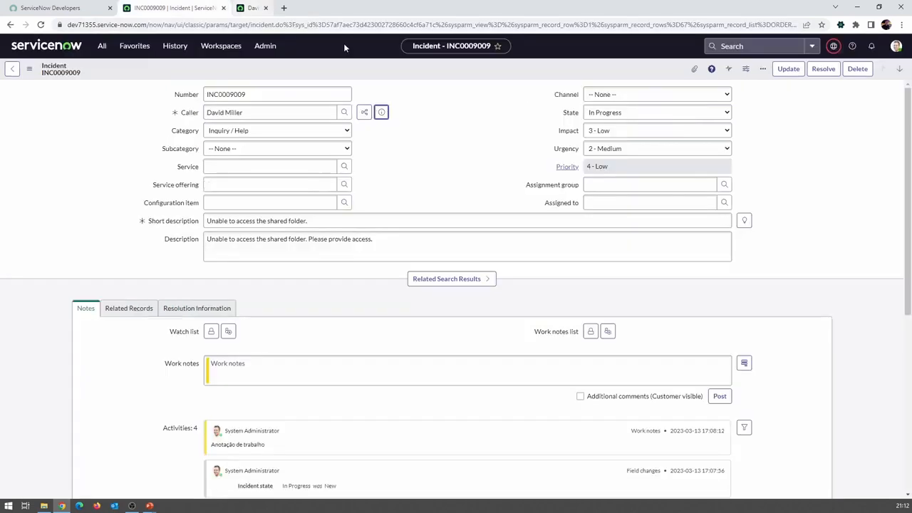
left_click(291, 112)
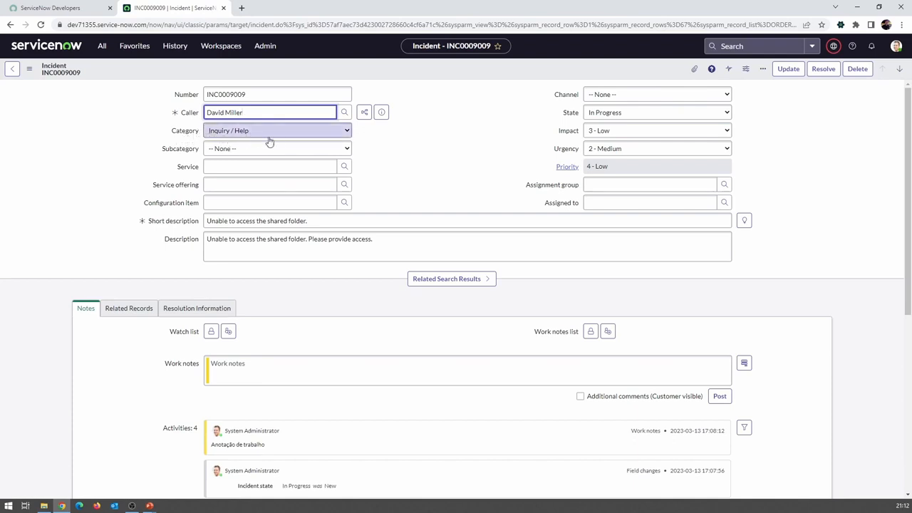
Check the choices offered by the incident's Category and Subcategory fields.
left_click(335, 130)
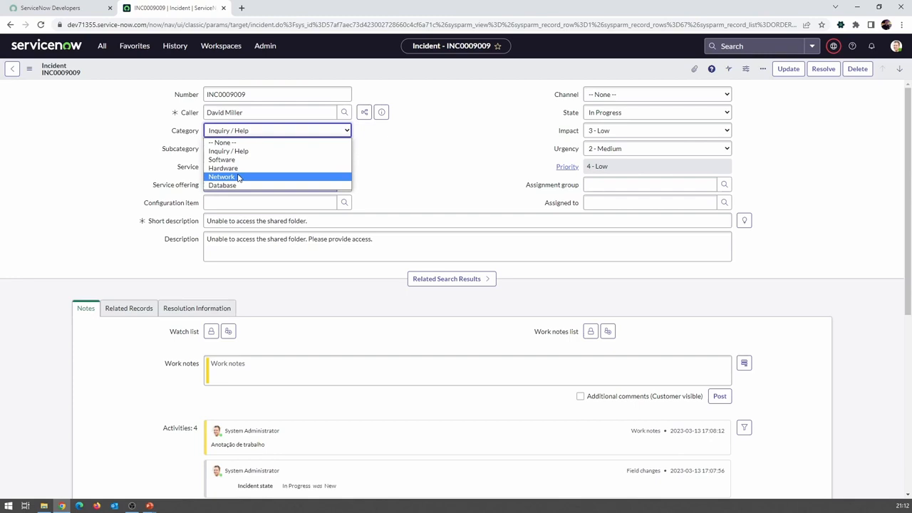
left_click(405, 163)
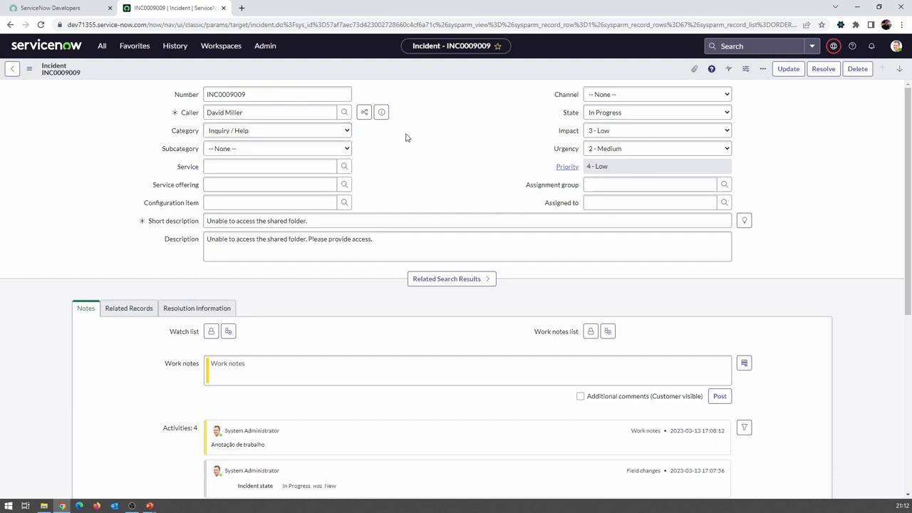
left_click(324, 150)
left_click(432, 171)
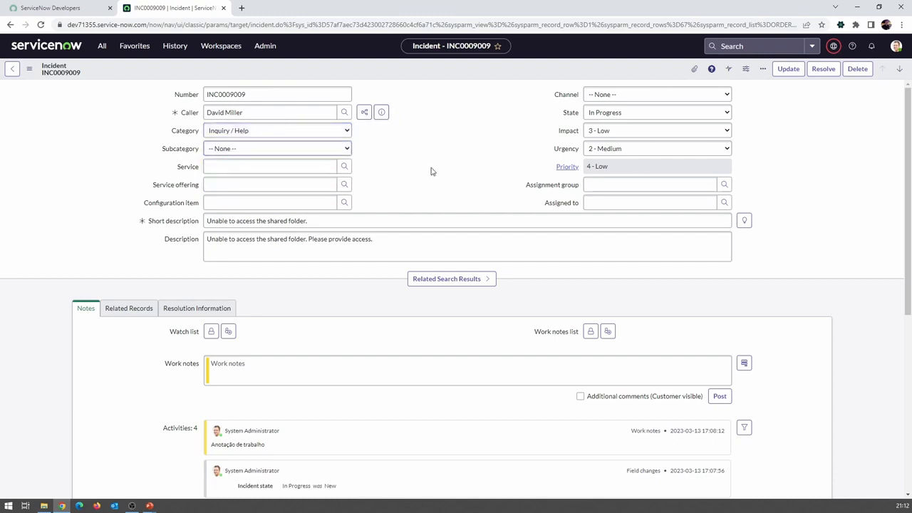
Highlight the text in the incident's Short description field and in its Description field.
left_click(316, 220)
left_click_drag(308, 221, 205, 221)
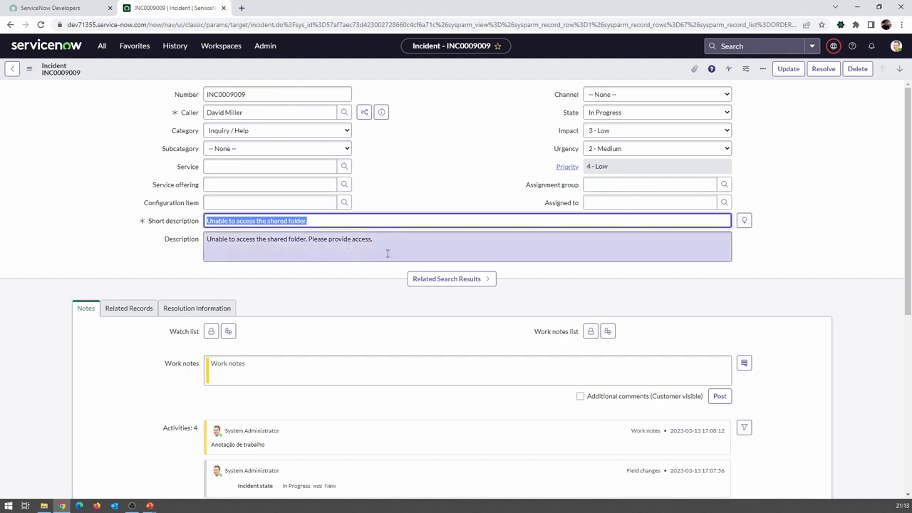
left_click(419, 253)
left_click_drag(373, 241, 185, 241)
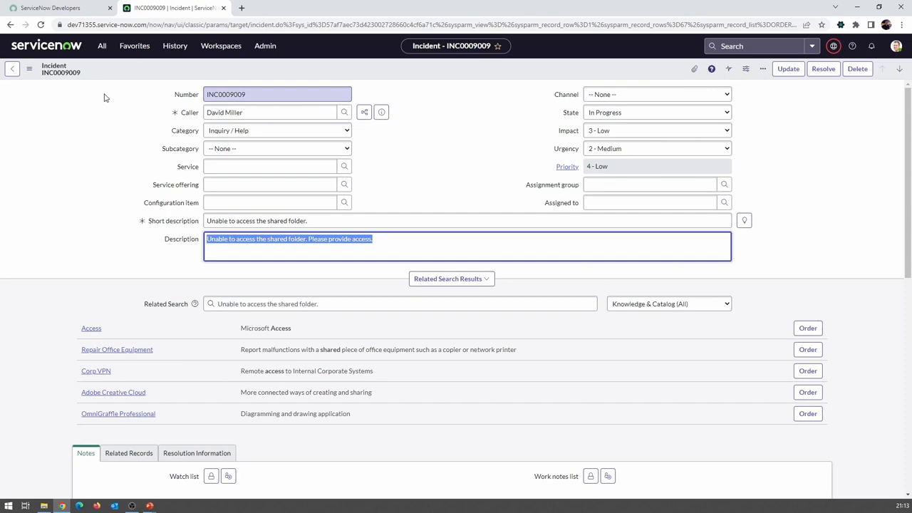
Open the incident form's default view in Form Design and dismiss the slash-command overlay.
left_click(30, 69)
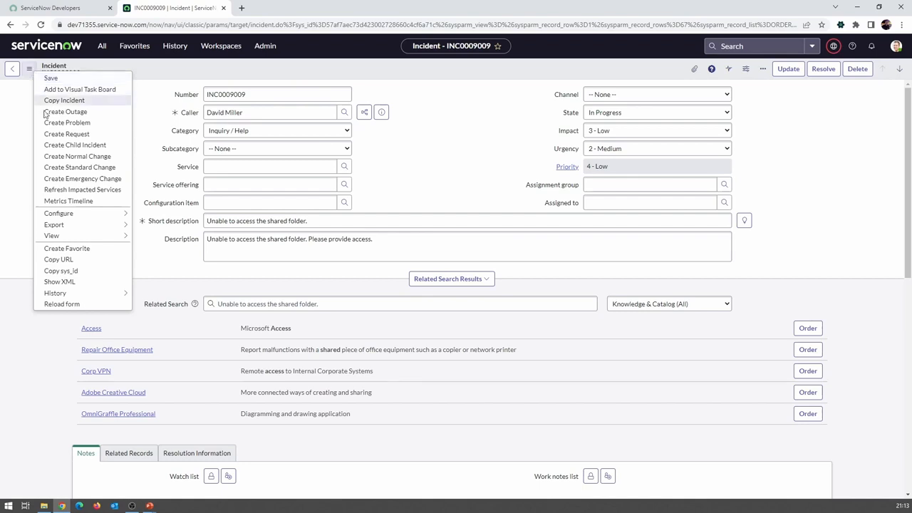
left_click(29, 69)
left_click(29, 69)
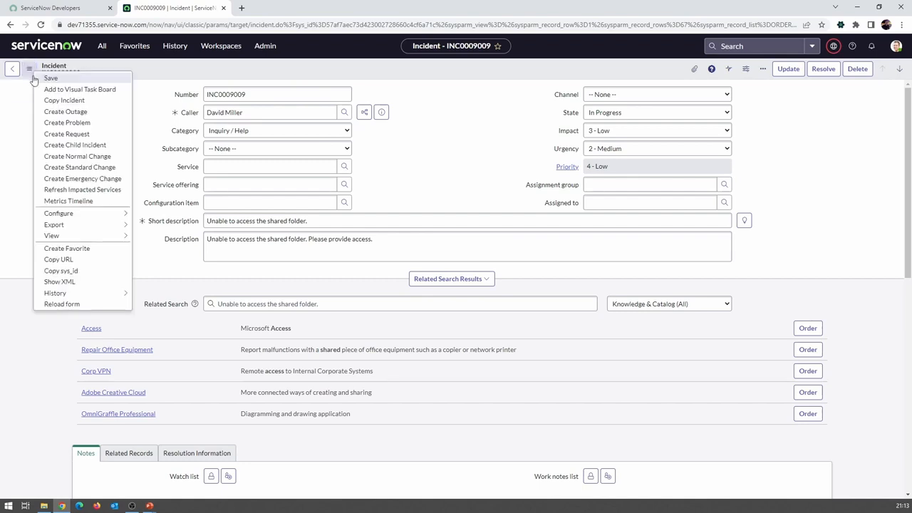
mouse_move(87, 216)
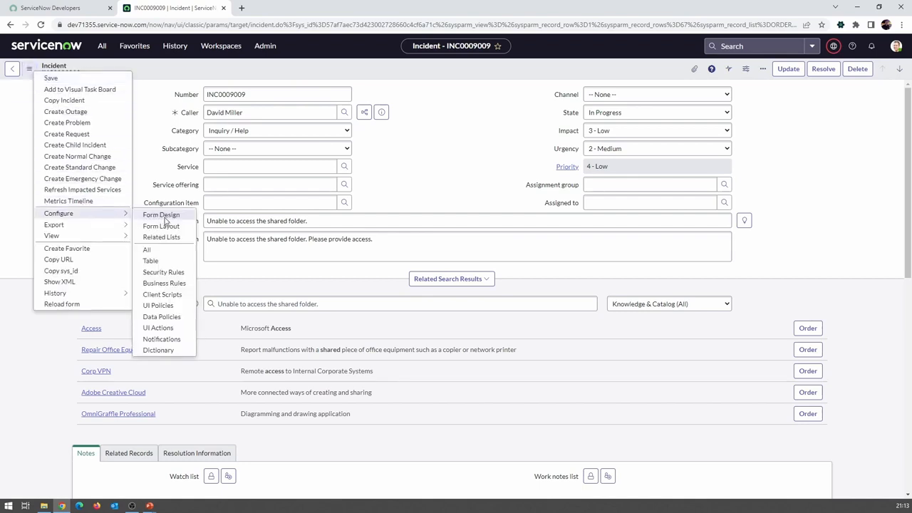
left_click(165, 217)
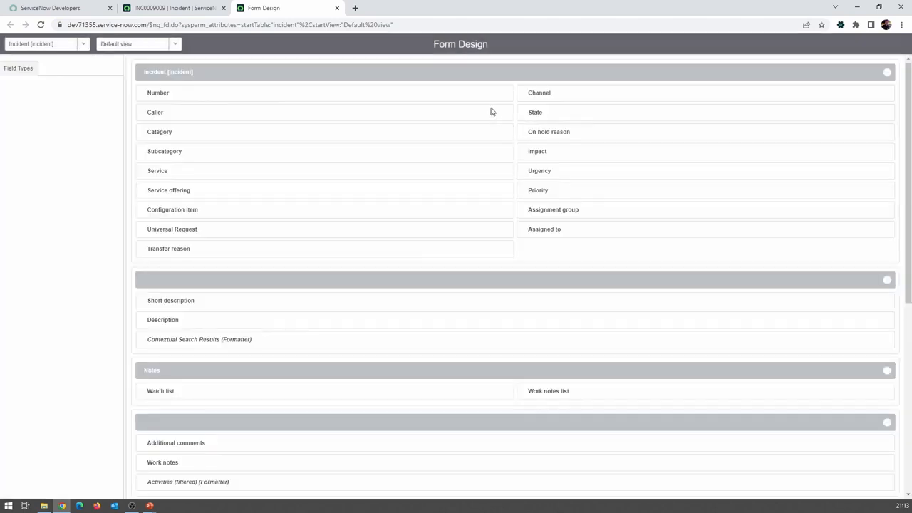
key("slash")
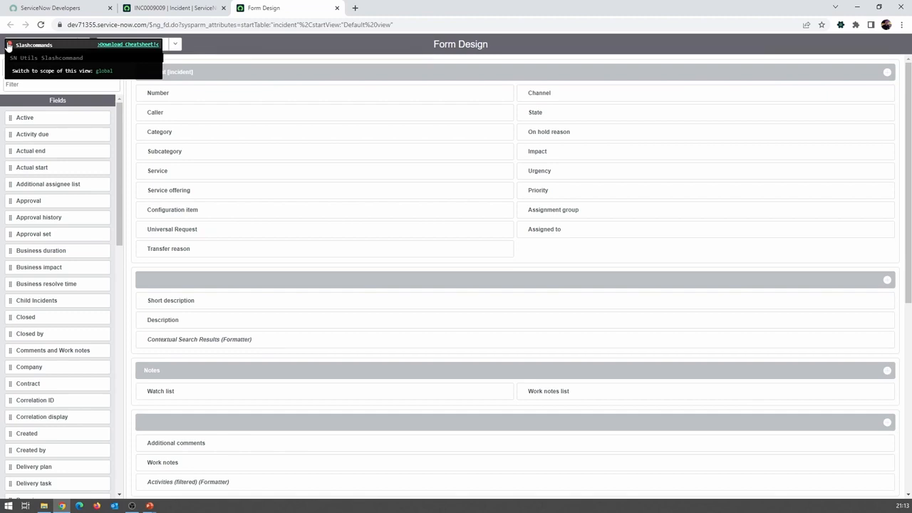
key("Escape")
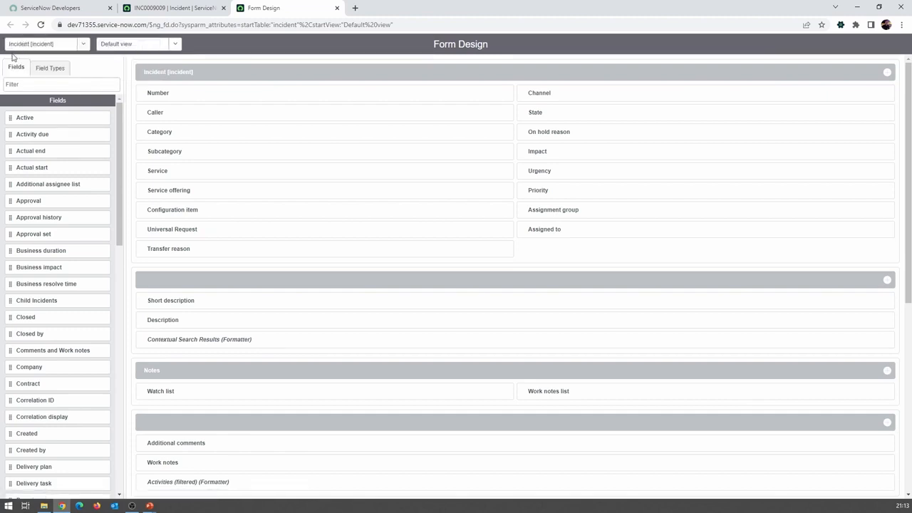
Browse the fields available in Form Design and compare them with the incident form's current layout.
scroll(43, 213, "down", 4)
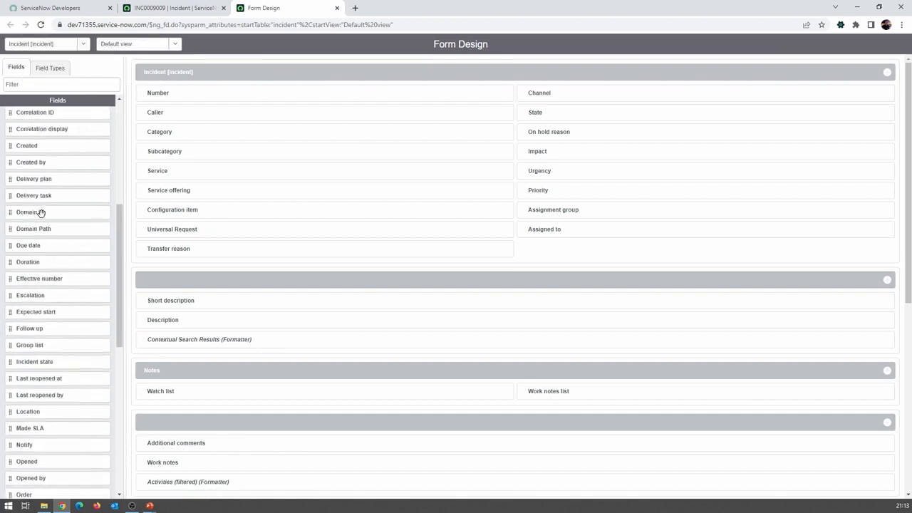
scroll(41, 213, "down", 4)
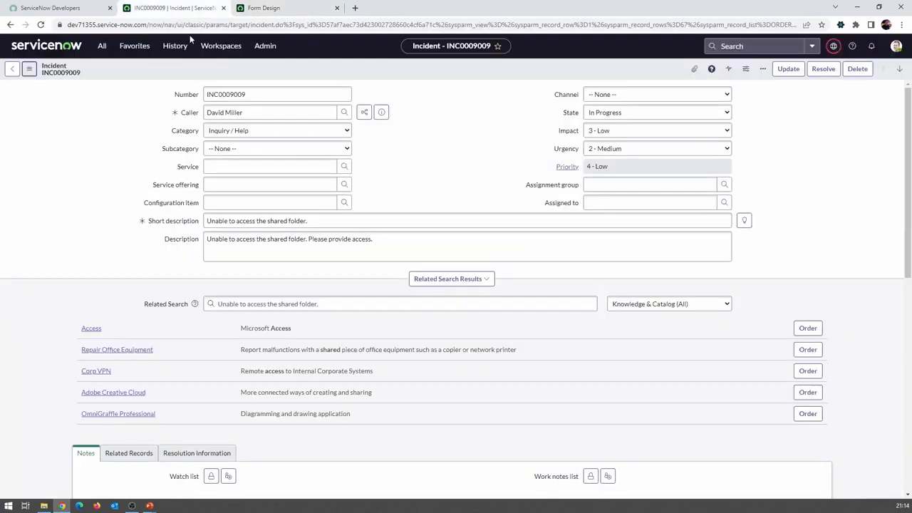
left_click(169, 8)
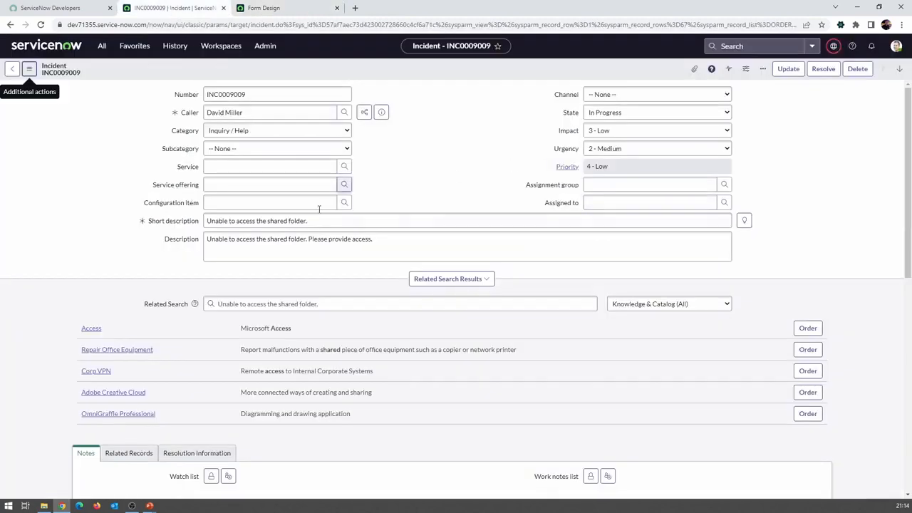
scroll(289, 292, "down", 6)
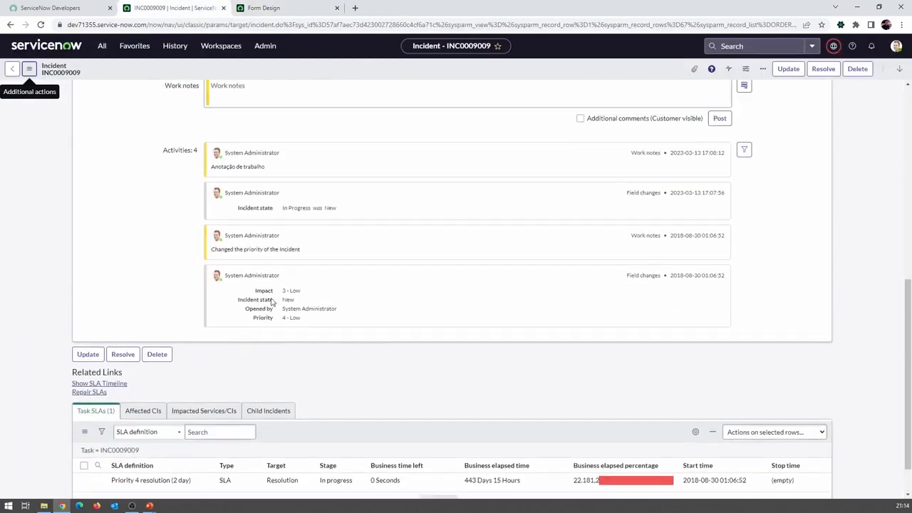
scroll(271, 293, "up", 3)
scroll(271, 292, "up", 5)
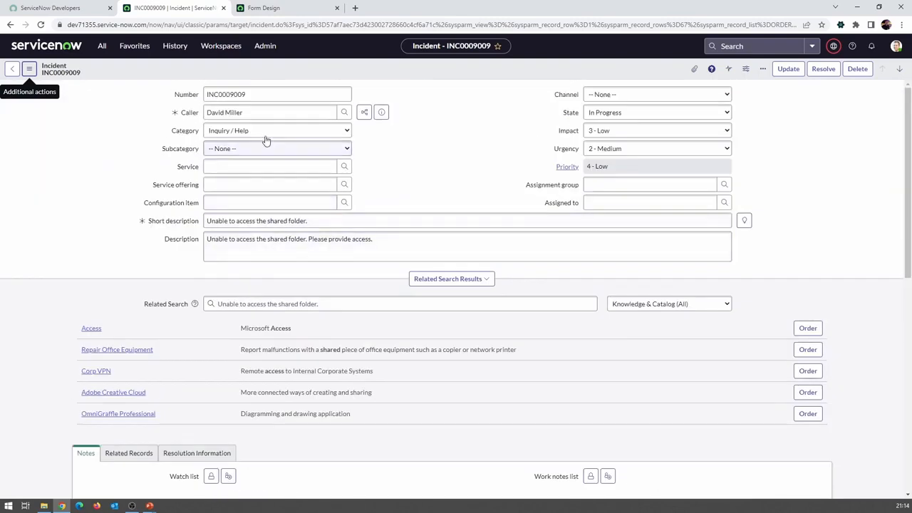
Try to add the Opened field below Assigned to in Form Design, and reload the designer.
left_click(262, 10)
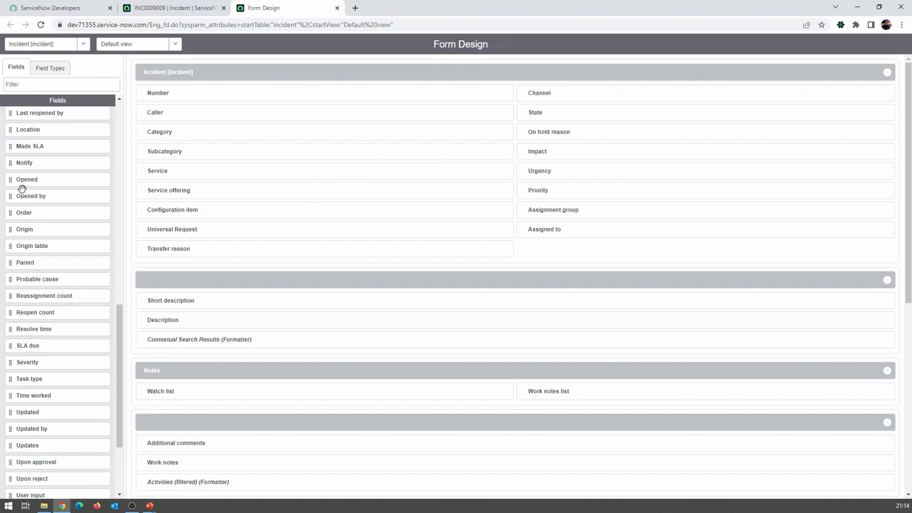
left_click_drag(15, 183, 564, 252)
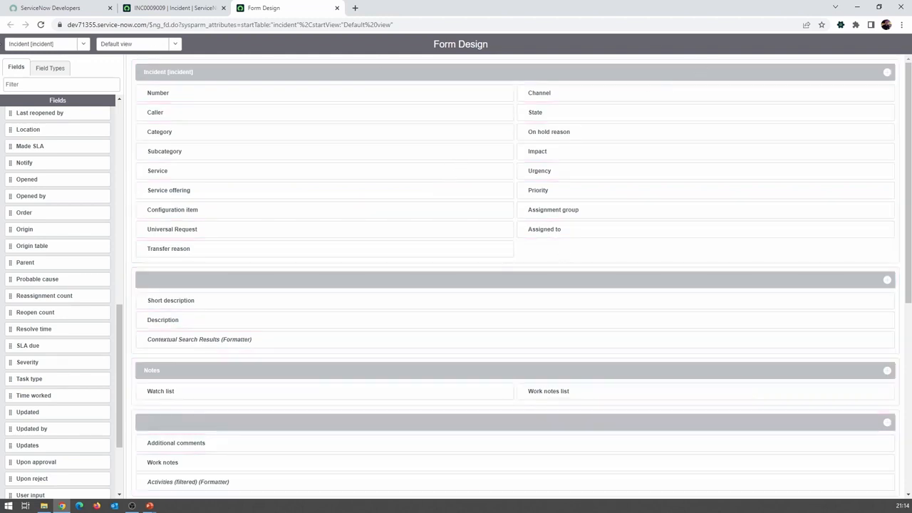
left_click(41, 25)
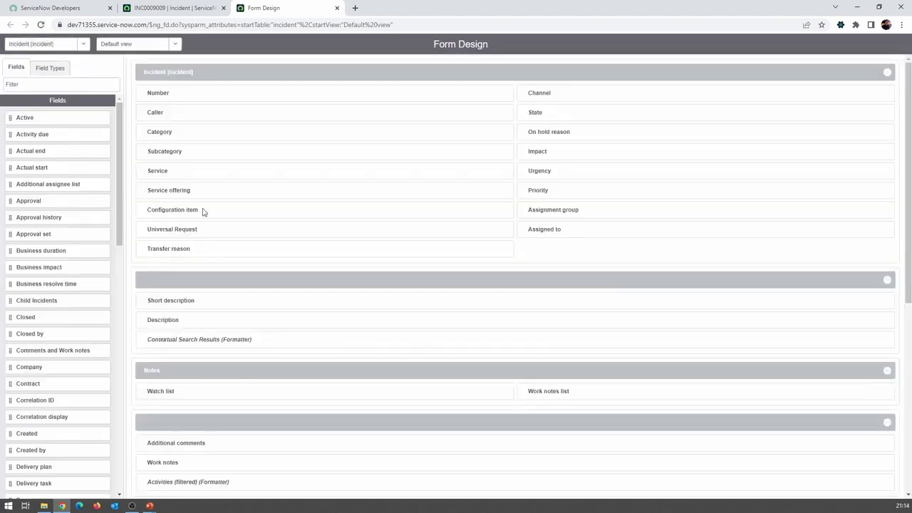
key("slash")
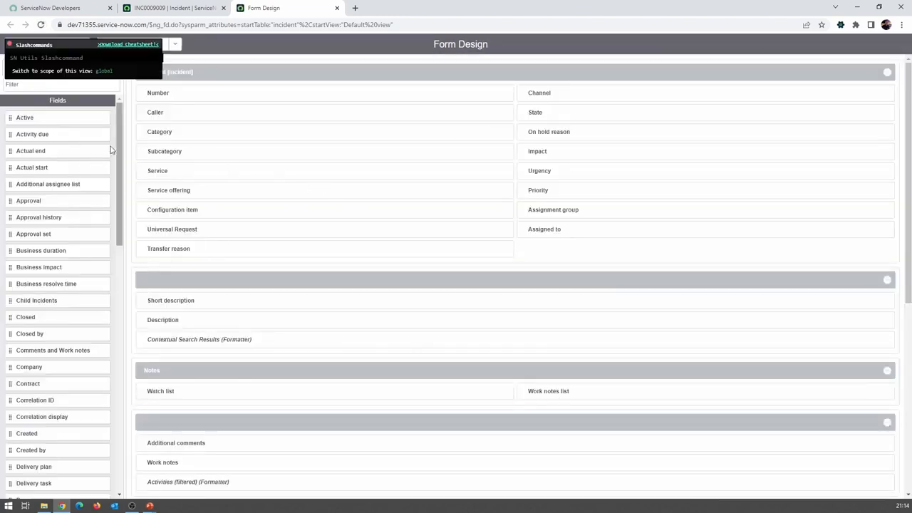
left_click(9, 44)
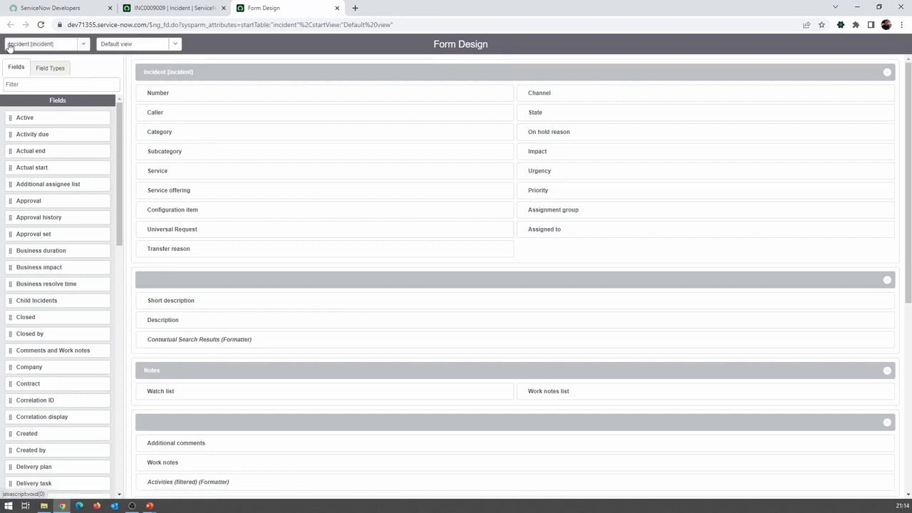
Go back to the incident record and switch the application scope to Global.
left_click(175, 8)
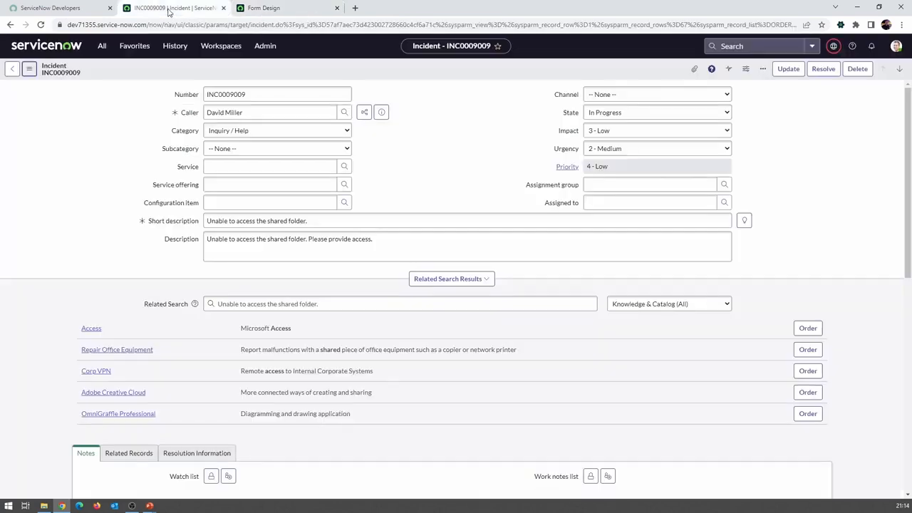
left_click(833, 47)
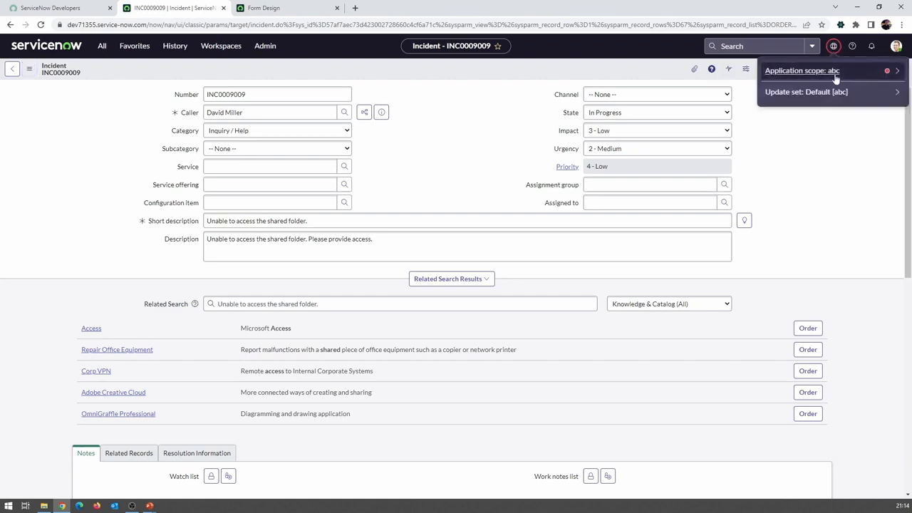
left_click(857, 72)
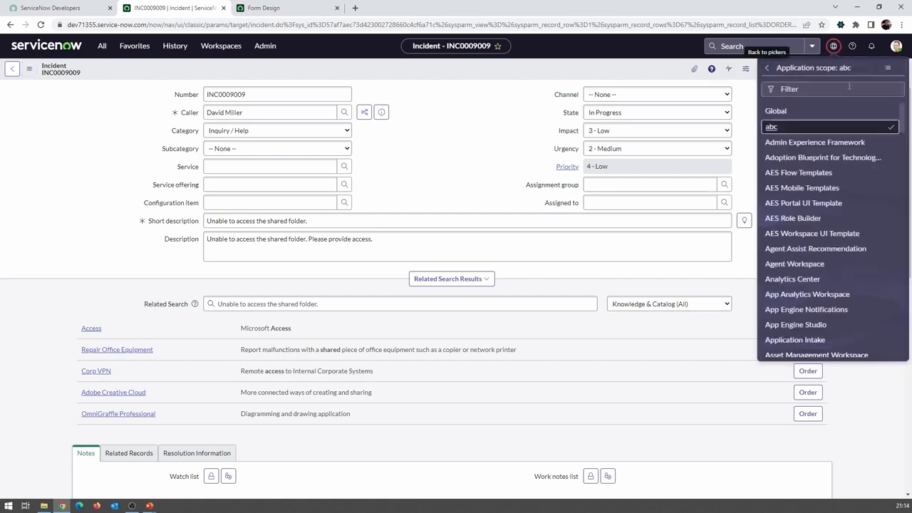
left_click(777, 112)
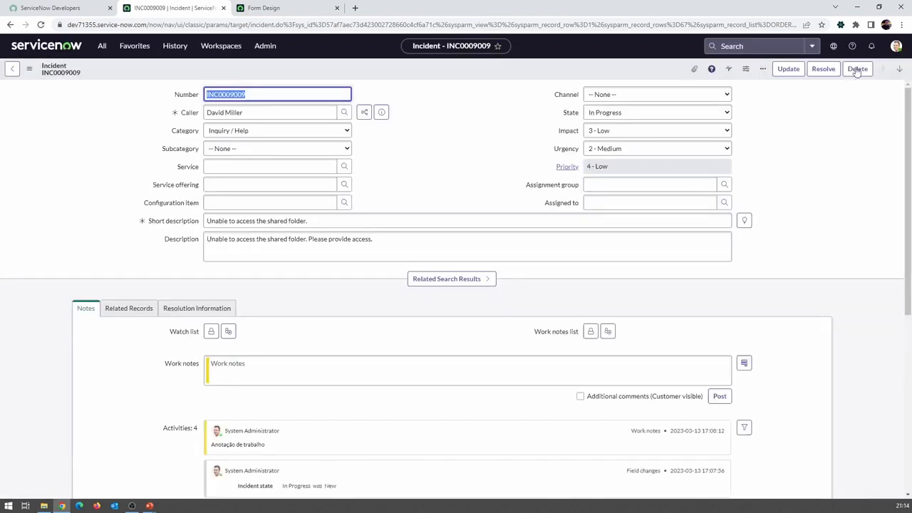
Check the current application scope and update set, and reload Form Design under that scope.
left_click(834, 46)
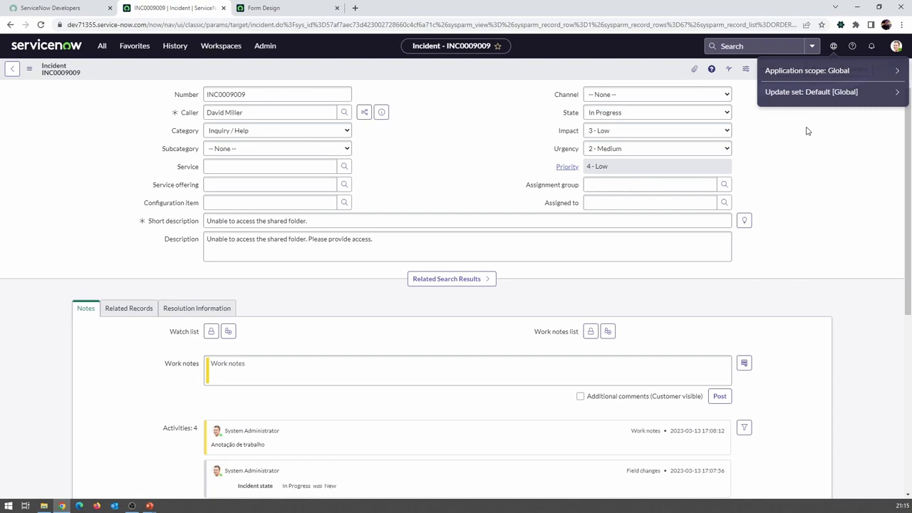
left_click(254, 8)
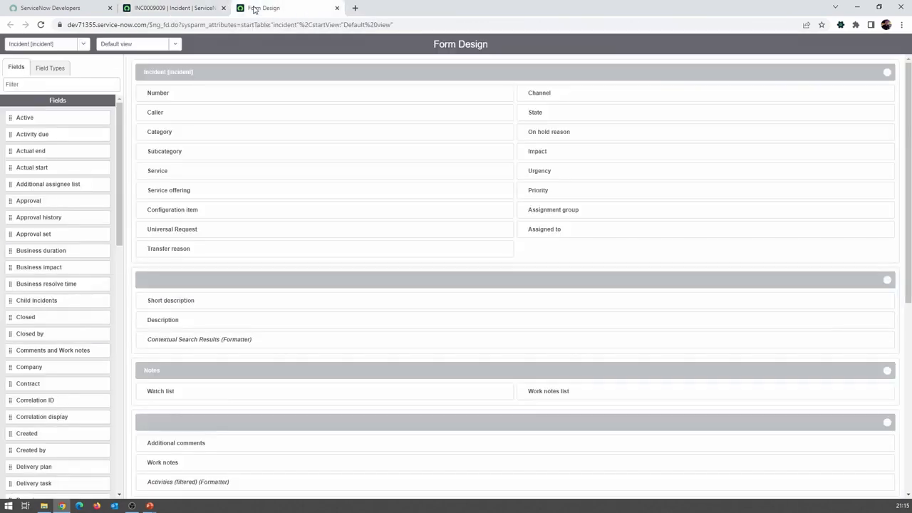
left_click(184, 9)
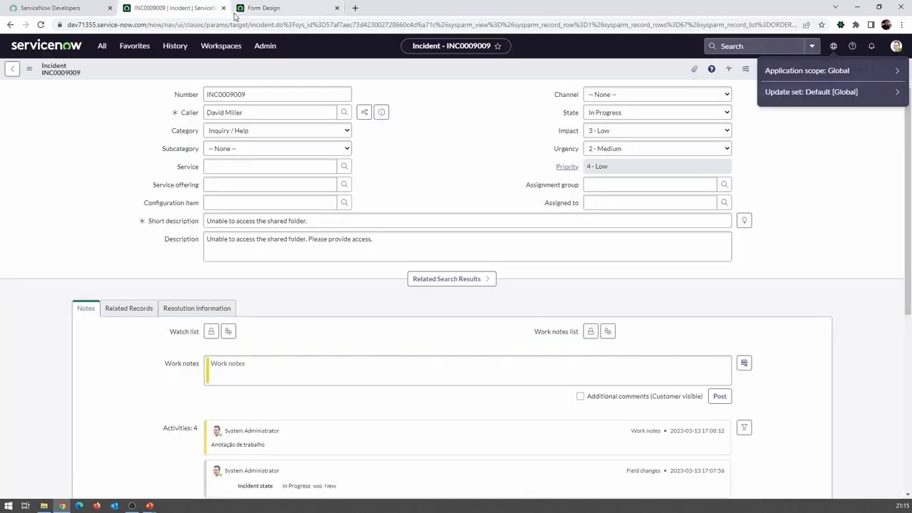
left_click(257, 8)
left_click(40, 24)
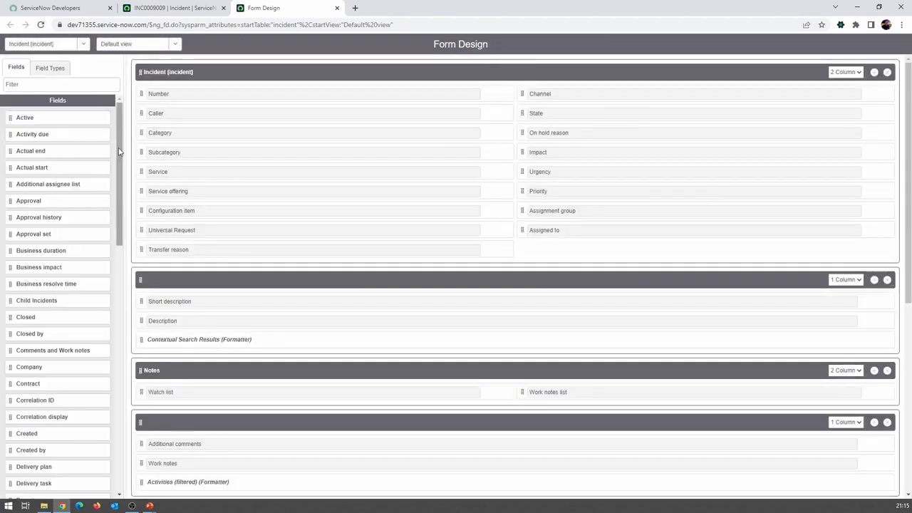
Add the Opened field above Channel in the Incident section and save the form design.
scroll(28, 235, "down", 10)
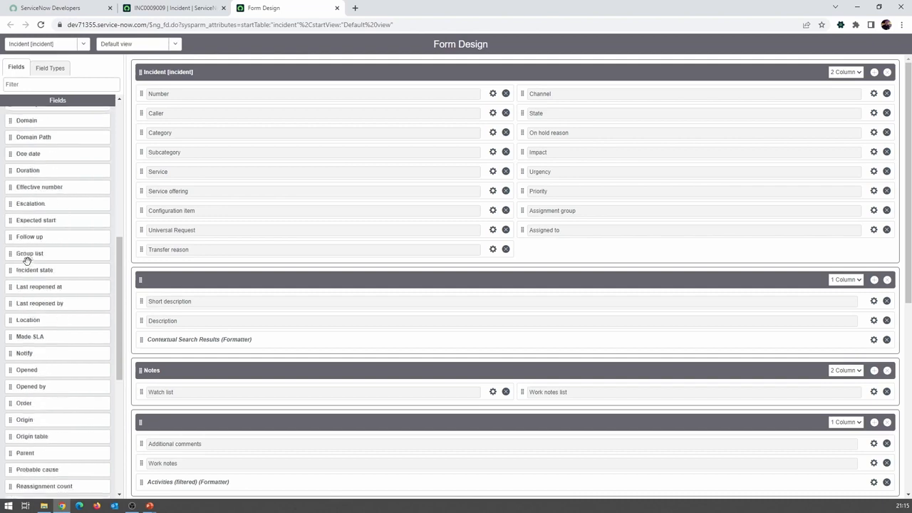
scroll(32, 254, "down", 5)
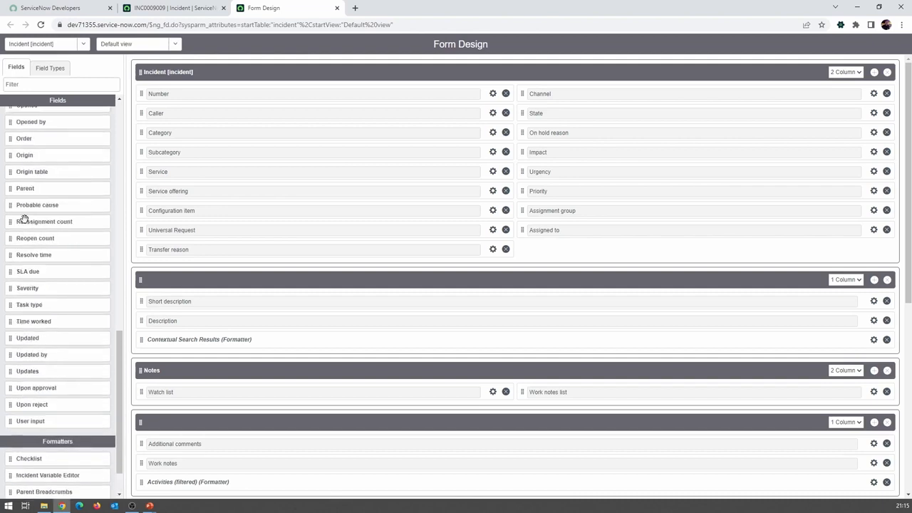
scroll(14, 154, "up", 1)
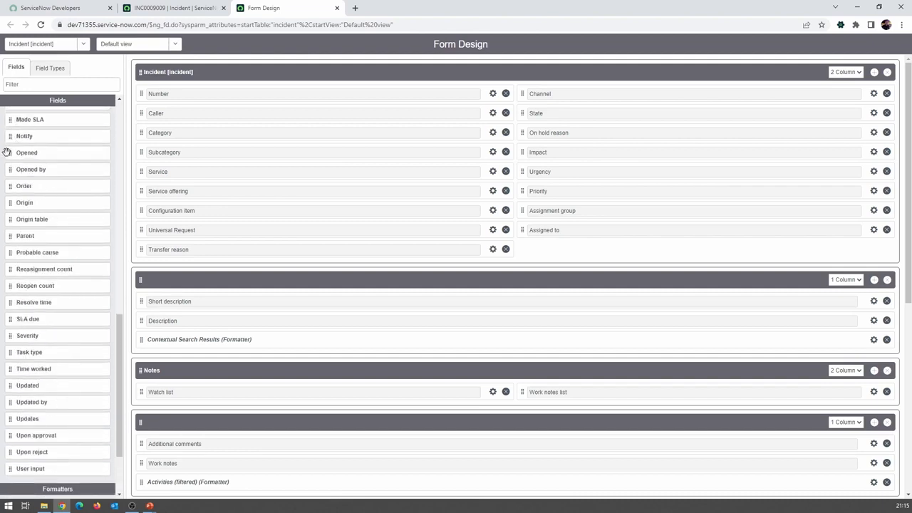
left_click_drag(14, 154, 576, 84)
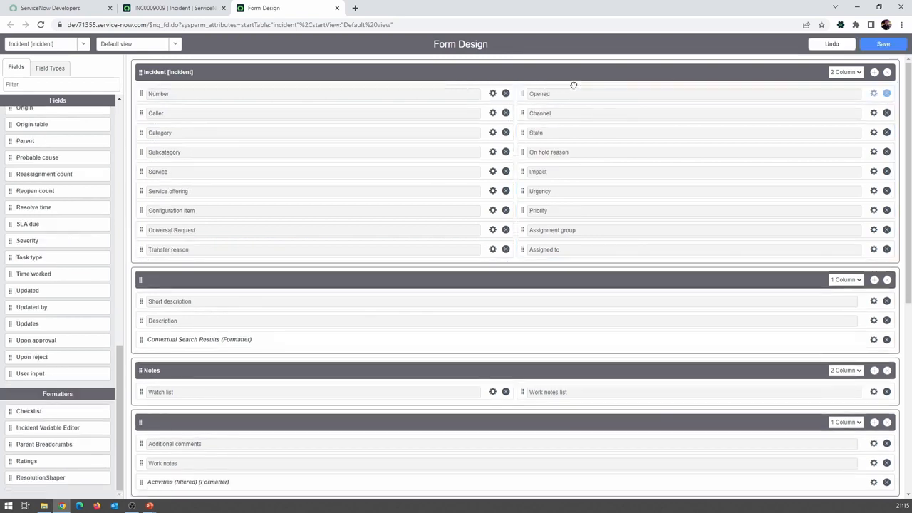
left_click(882, 44)
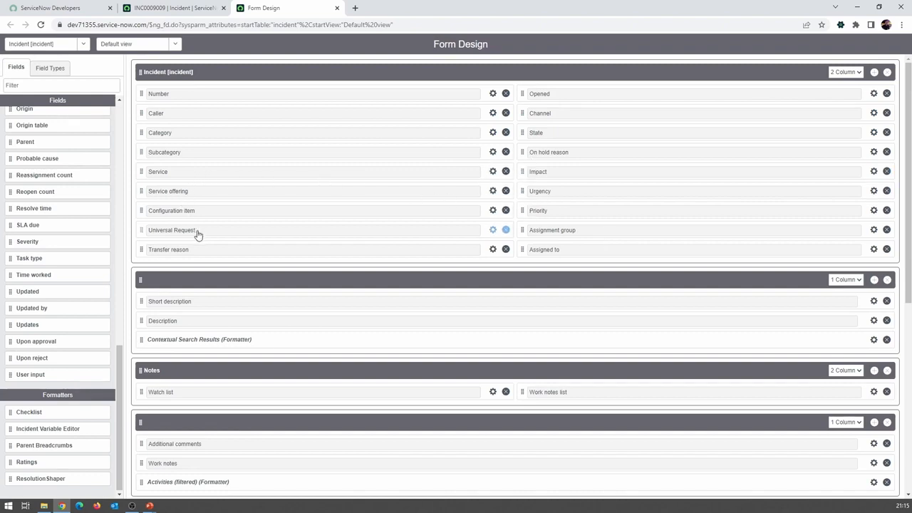
Remove the Transfer reason field from the Incident section and save the form design.
left_click(506, 249)
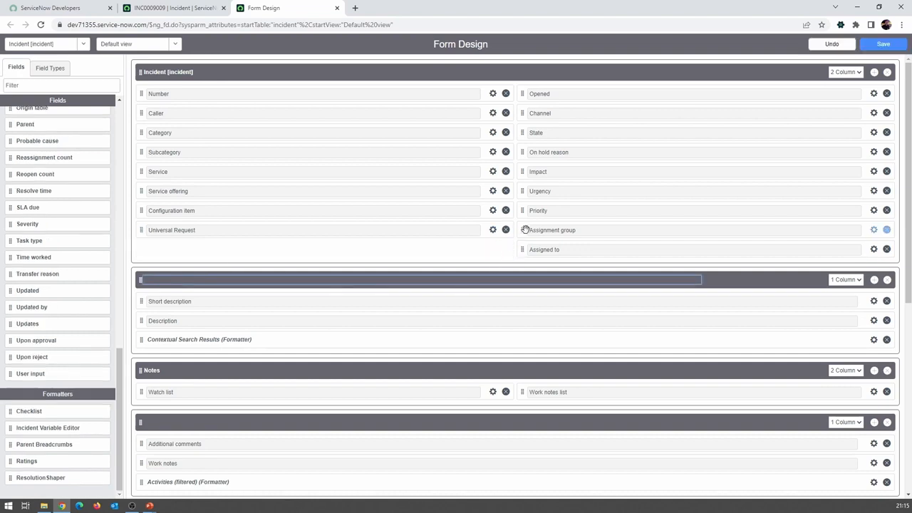
left_click(889, 49)
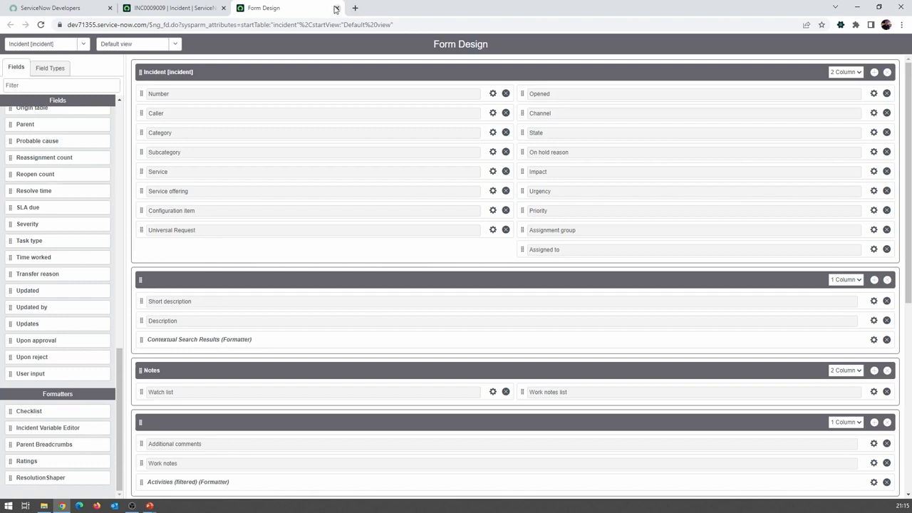
Close Form Design, reload the incident record and examine the date and time parts of its Opened field.
left_click(337, 7)
left_click(40, 25)
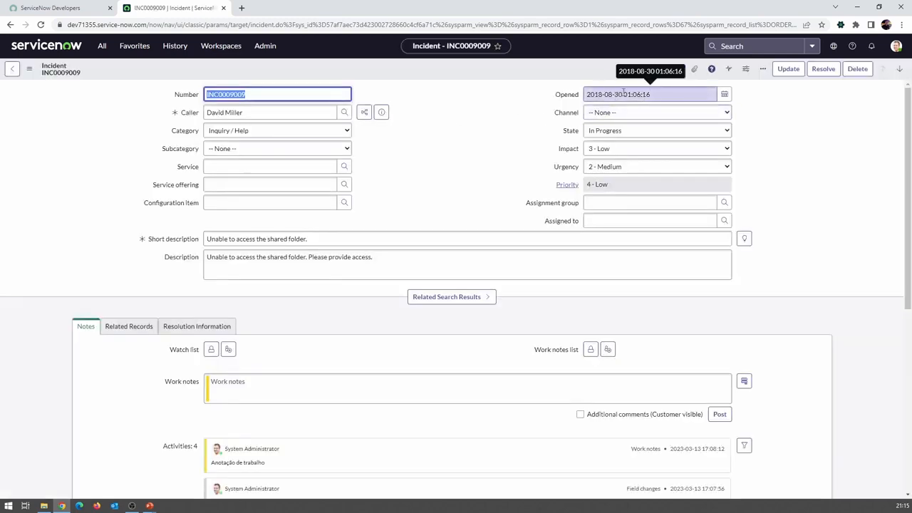
left_click_drag(625, 94, 590, 94)
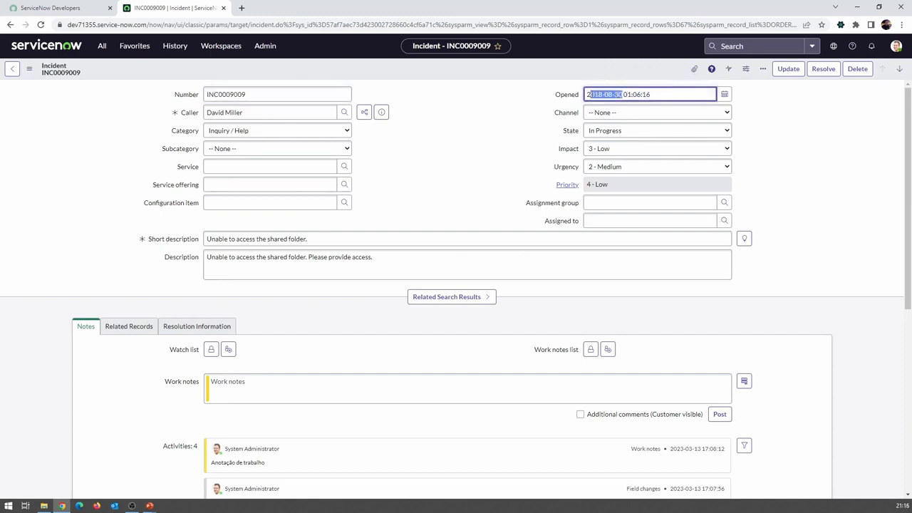
left_click(630, 94)
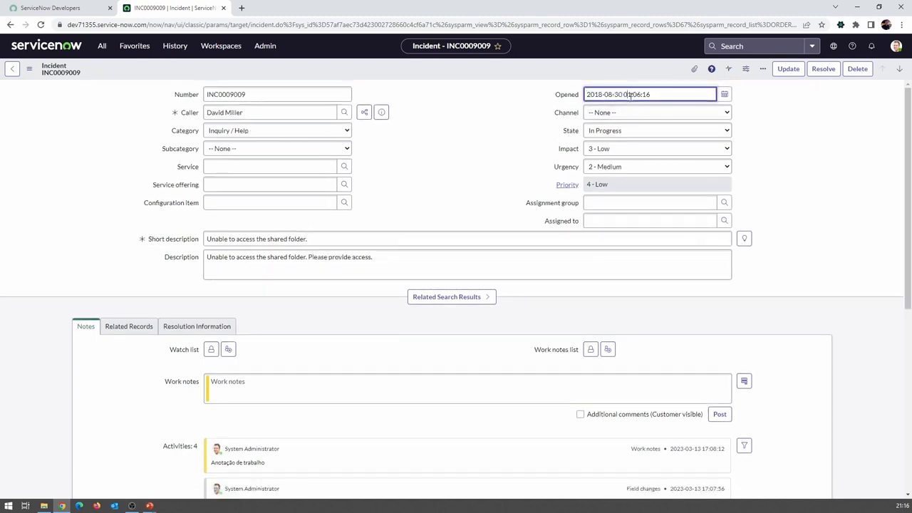
left_click_drag(630, 94, 642, 94)
left_click(656, 94)
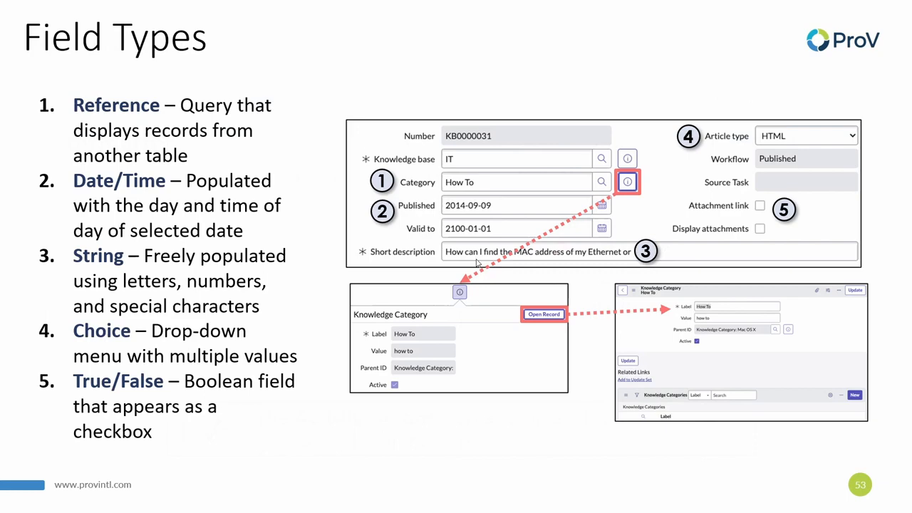
left_click(477, 263)
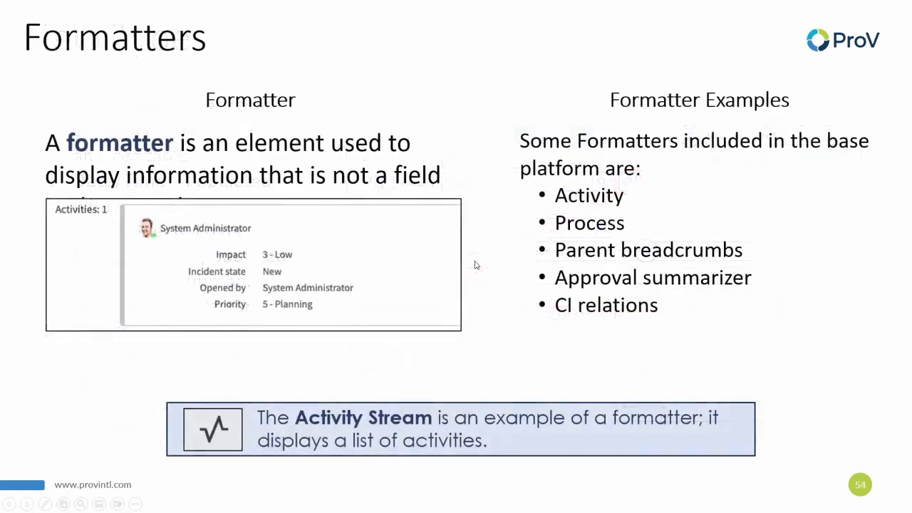
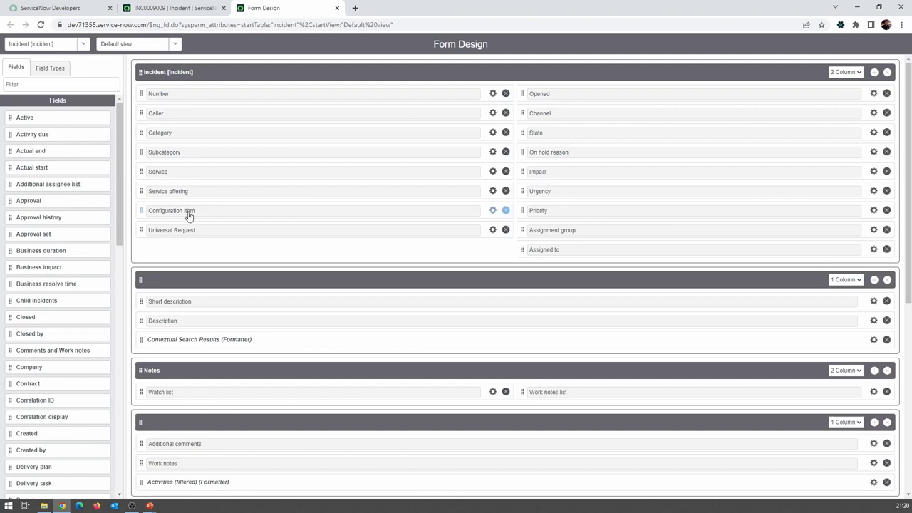
Compare the incident record with its form design and look through the list of available form views.
key("ctrl+plus")
key("ctrl+plus")
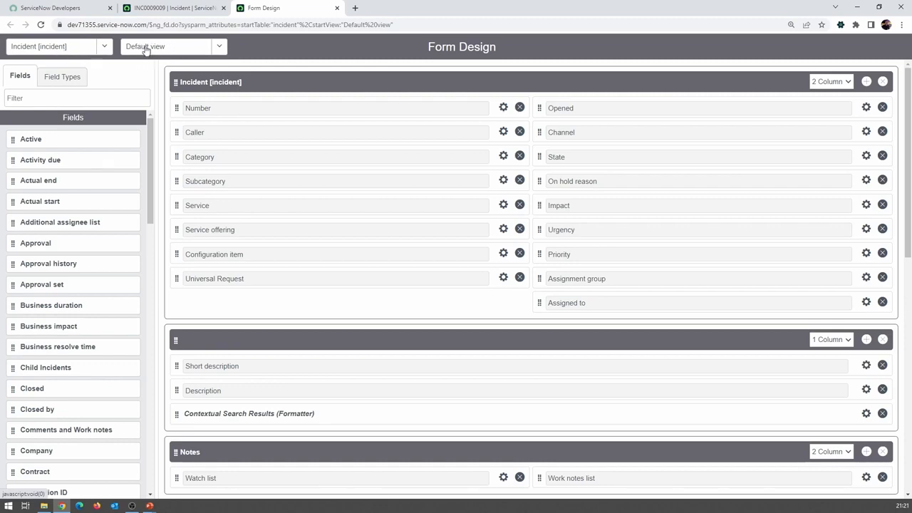
left_click(163, 7)
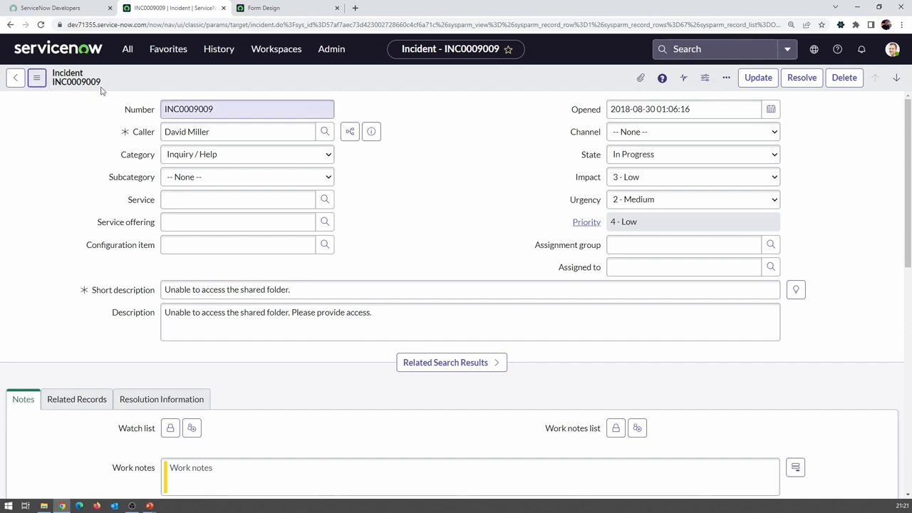
left_click(256, 9)
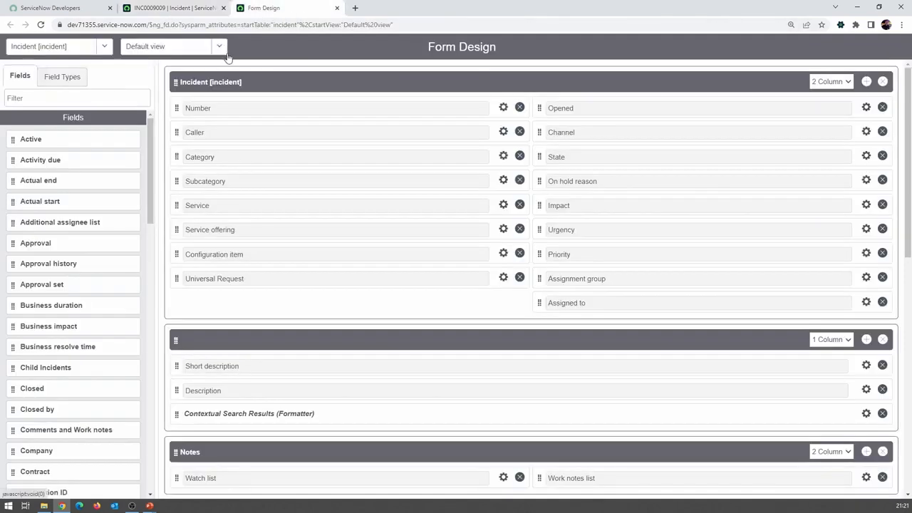
left_click(220, 47)
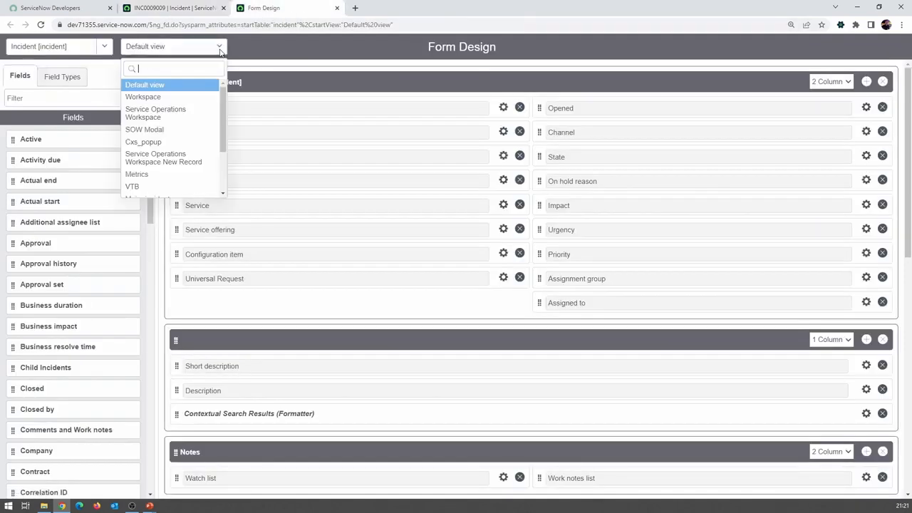
scroll(208, 114, "down", 2)
scroll(206, 111, "up", 2)
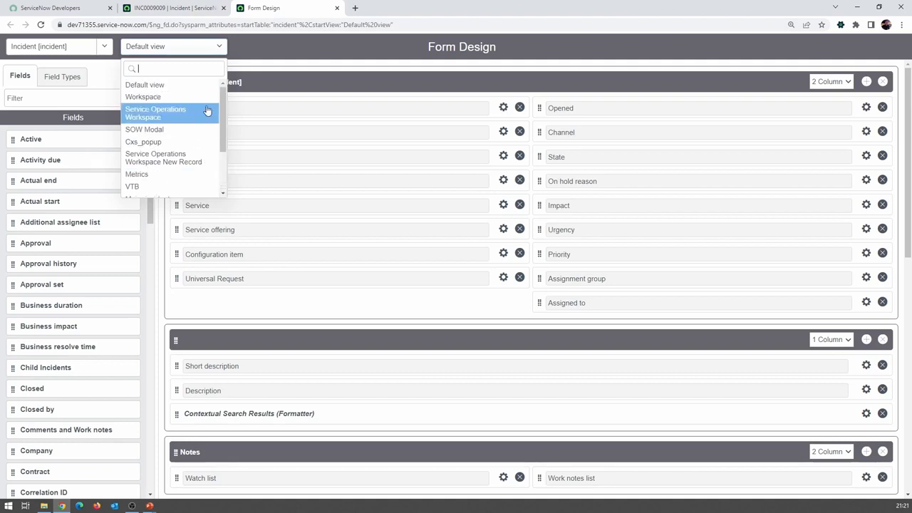
scroll(206, 108, "down", 2)
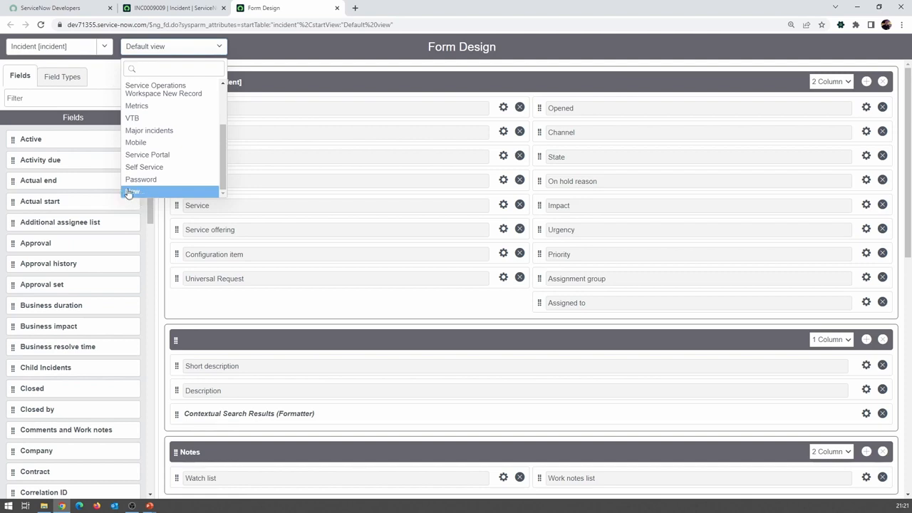
scroll(154, 143, "up", 2)
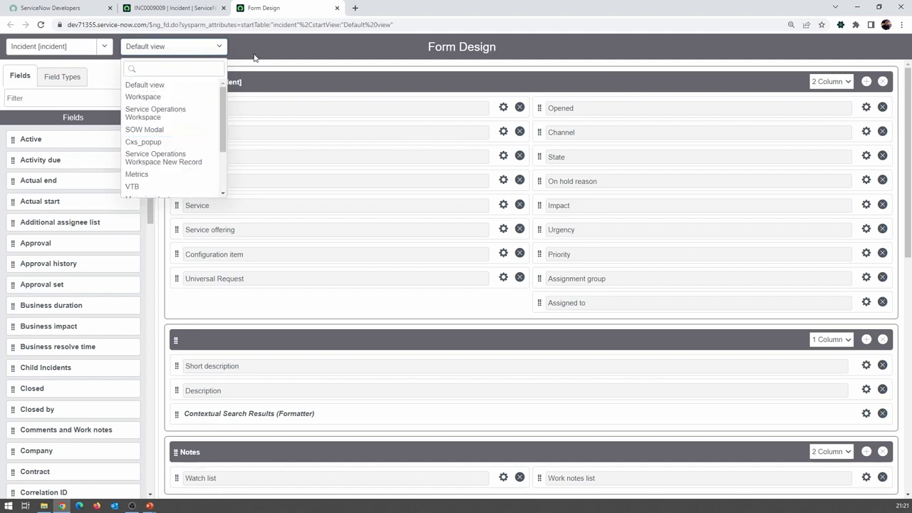
left_click(152, 47)
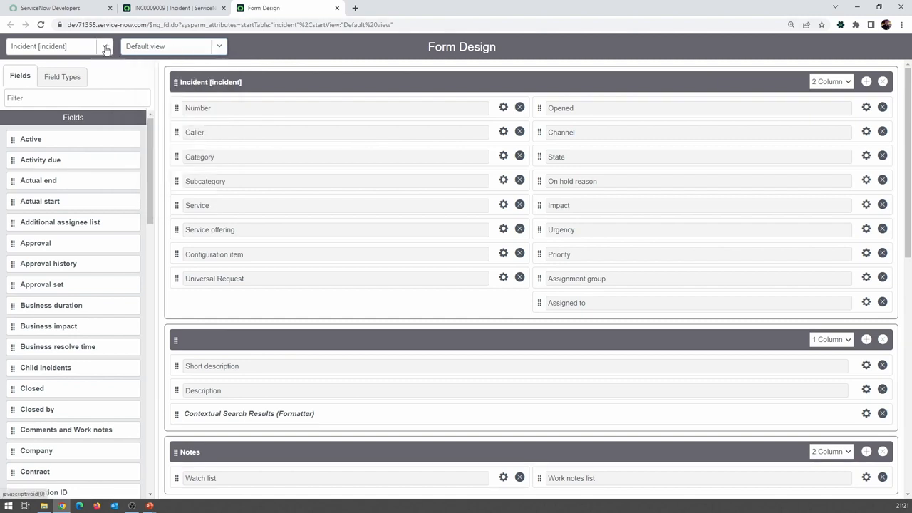
Look through the tables that can be selected in Form Design and check the incident record again.
left_click(105, 47)
scroll(78, 146, "up", 1)
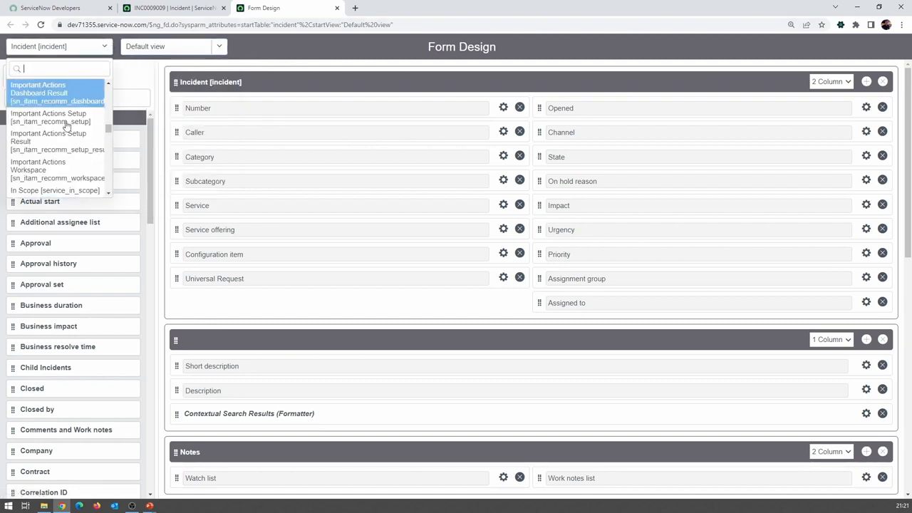
scroll(102, 142, "up", 5)
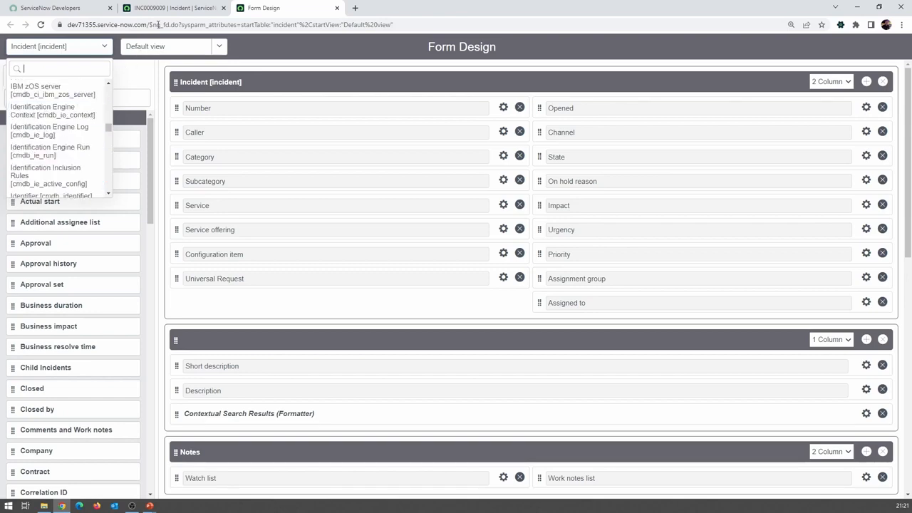
left_click(183, 7)
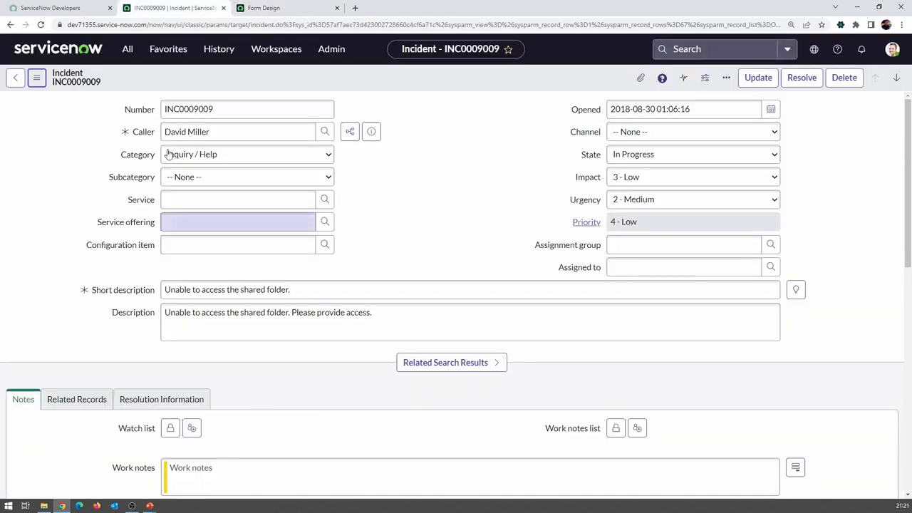
left_click(279, 15)
left_click(295, 62)
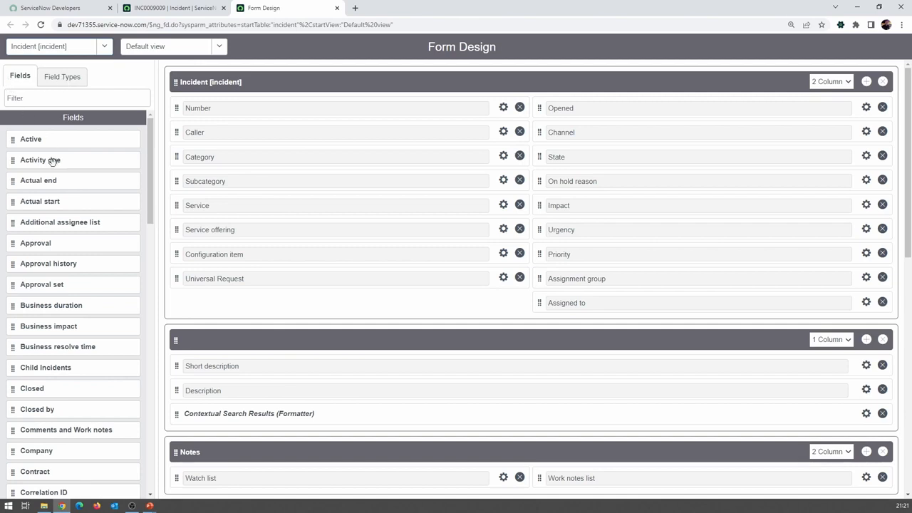
Look through the list of existing incident fields that can be added to the form.
scroll(53, 161, "down", 5)
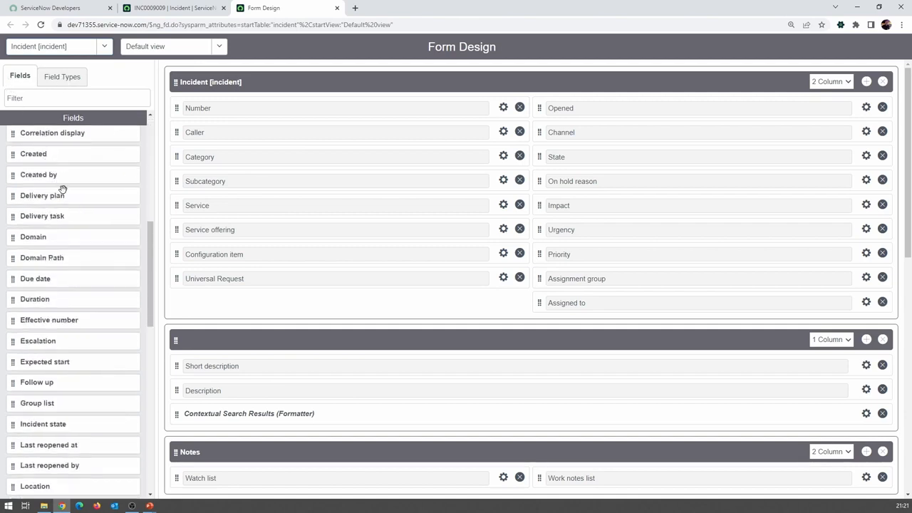
scroll(57, 186, "down", 8)
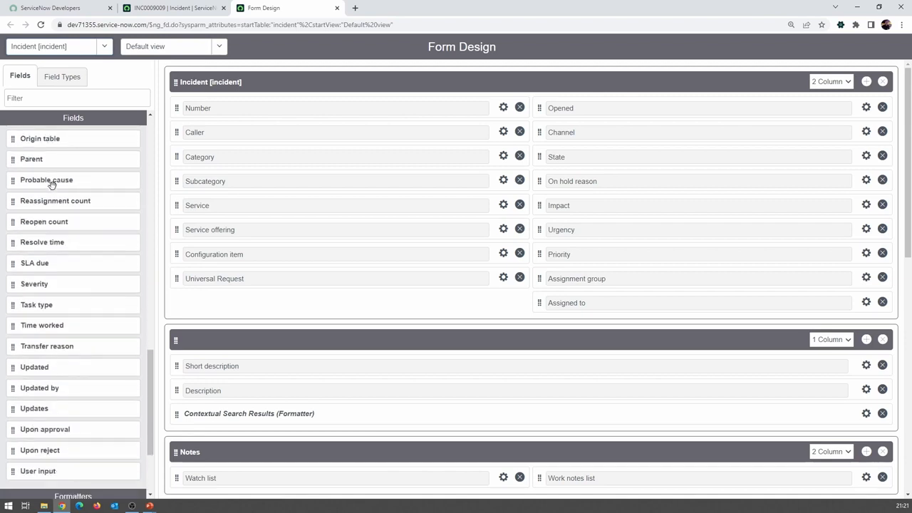
scroll(51, 184, "up", 12)
Add a new Choice-type field below Universal Request in the Incident section.
left_click(62, 78)
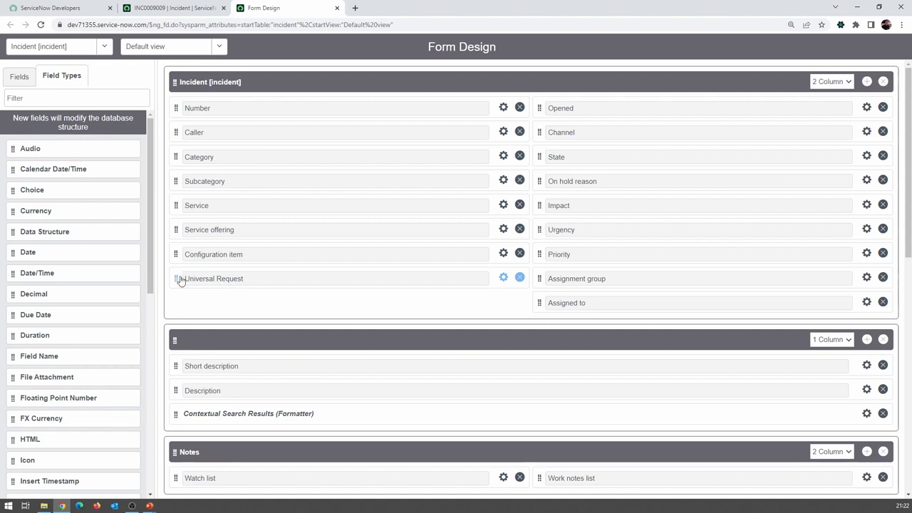
scroll(106, 276, "down", 3)
scroll(106, 269, "up", 3)
left_click_drag(13, 196, 234, 310)
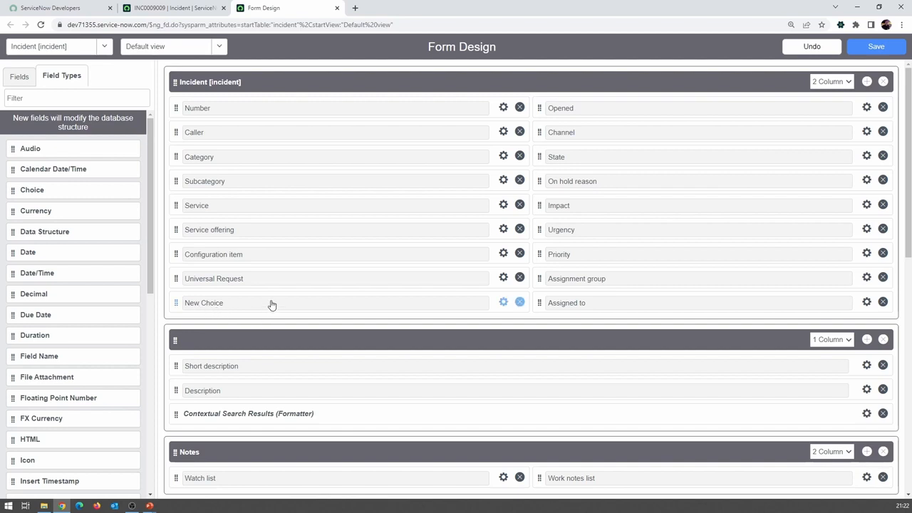
Label the new choice field "Área de Negócio" in its properties.
left_click(504, 304)
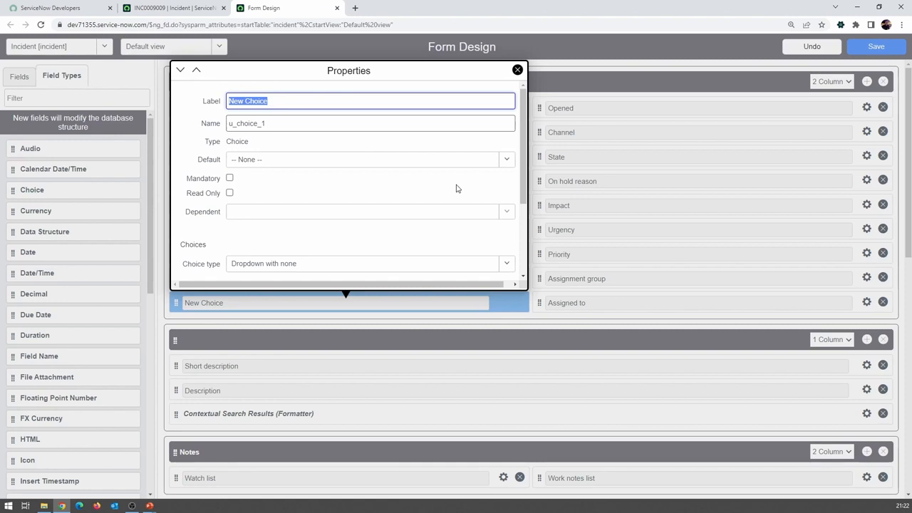
type("Área de ")
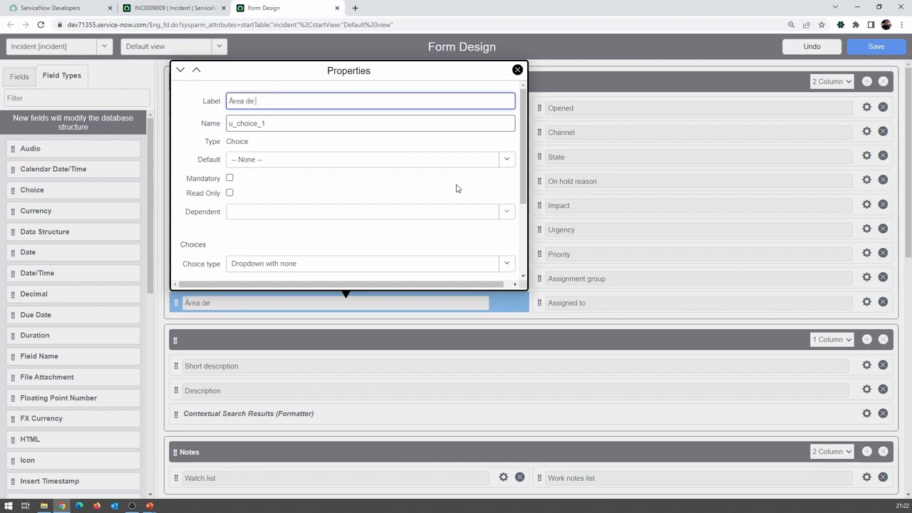
type("Negócio")
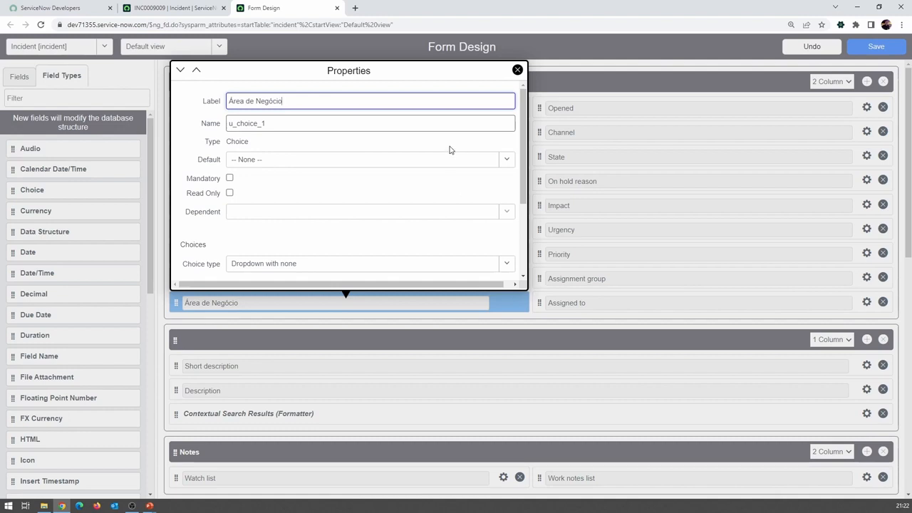
key("Tab")
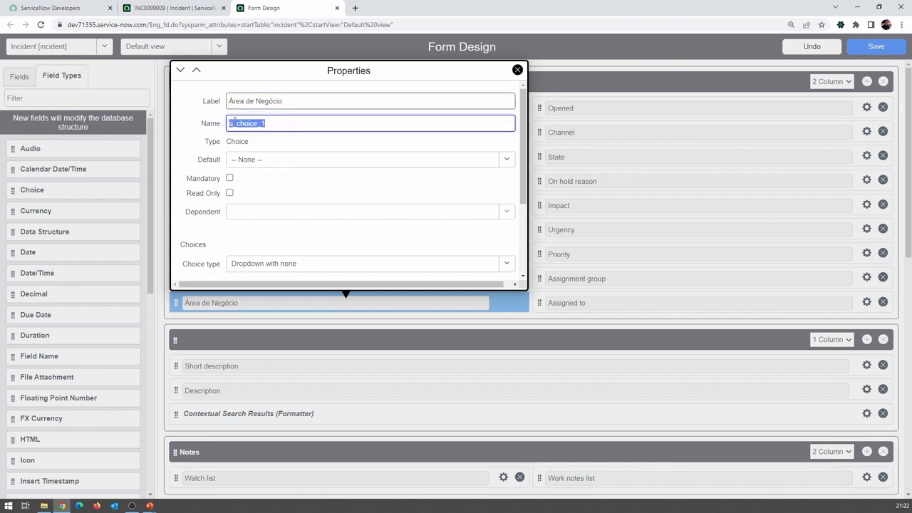
key("shift+Tab")
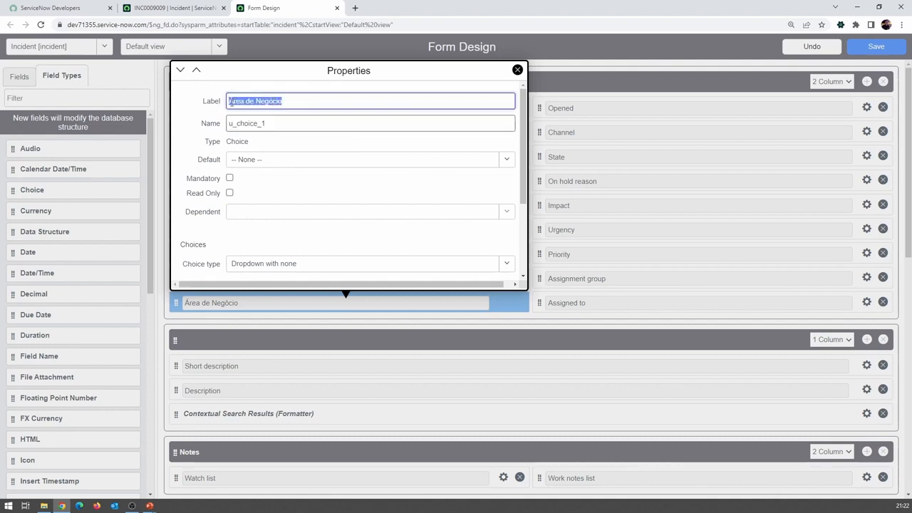
key("Tab")
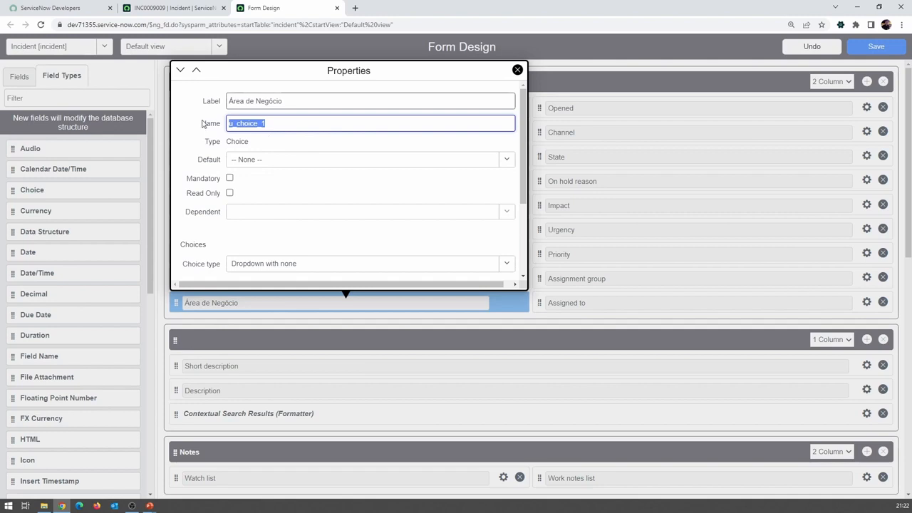
Set the choice field's name to u_area_de_negocio, keeping the u_ prefix.
left_click(239, 125)
double_click(291, 122)
type("u_area_de_negoc")
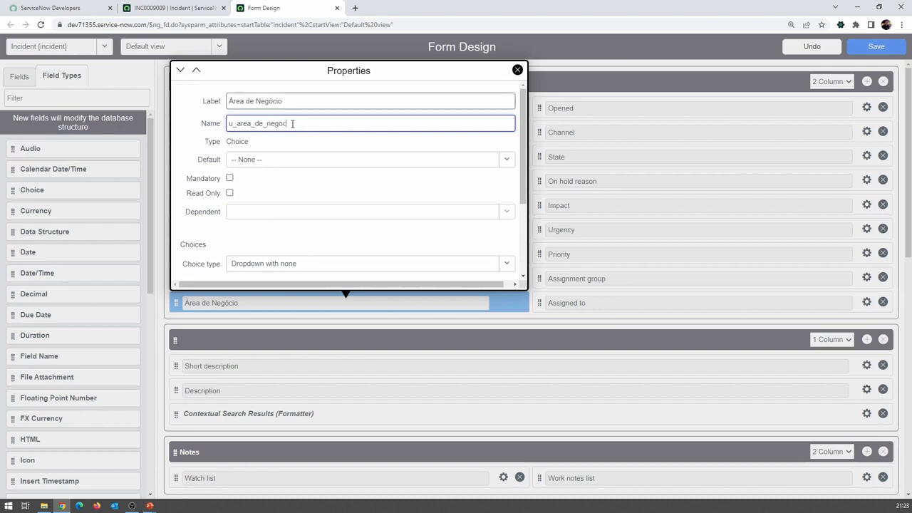
type("io")
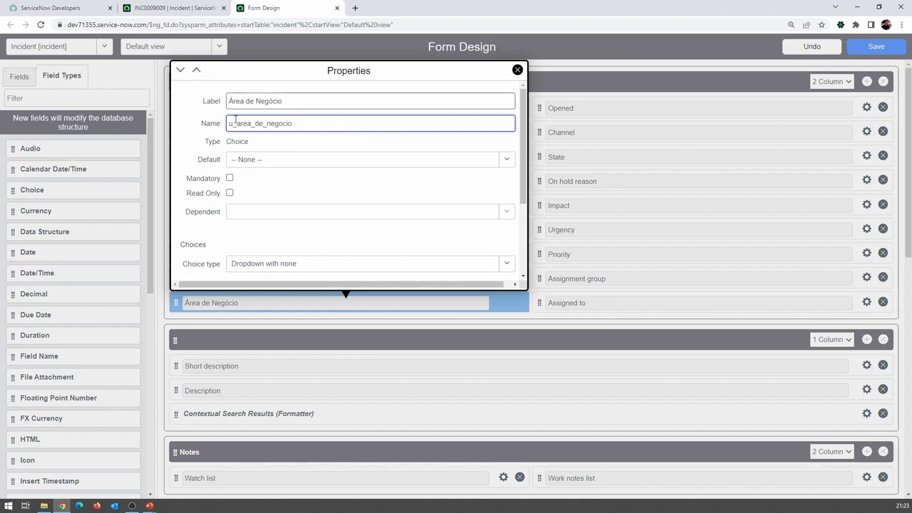
left_click_drag(234, 123, 229, 124)
Check the options for the choice field's Default value and open the list of fields for Dependent.
left_click(249, 159)
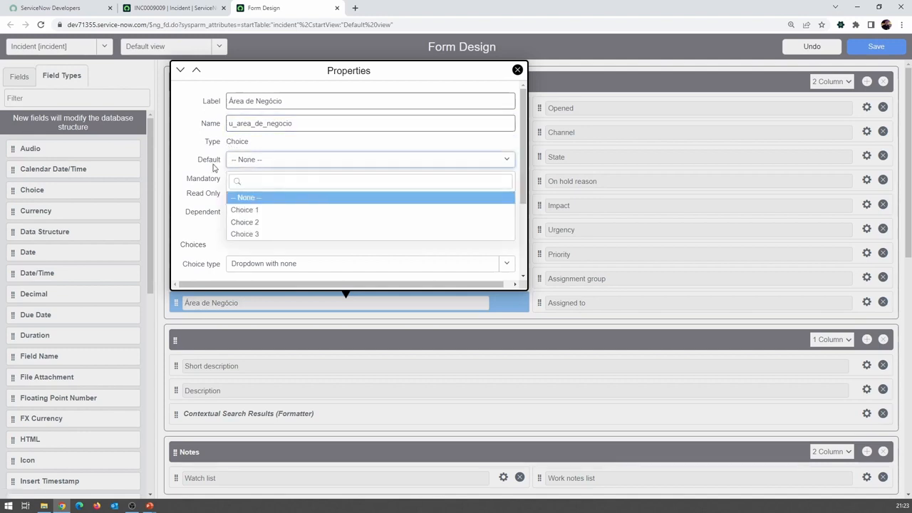
left_click(239, 162)
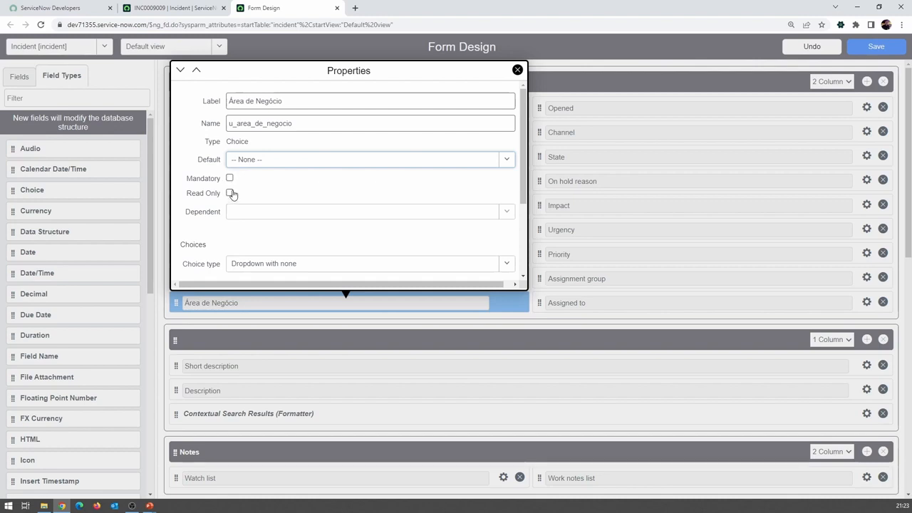
left_click(278, 210)
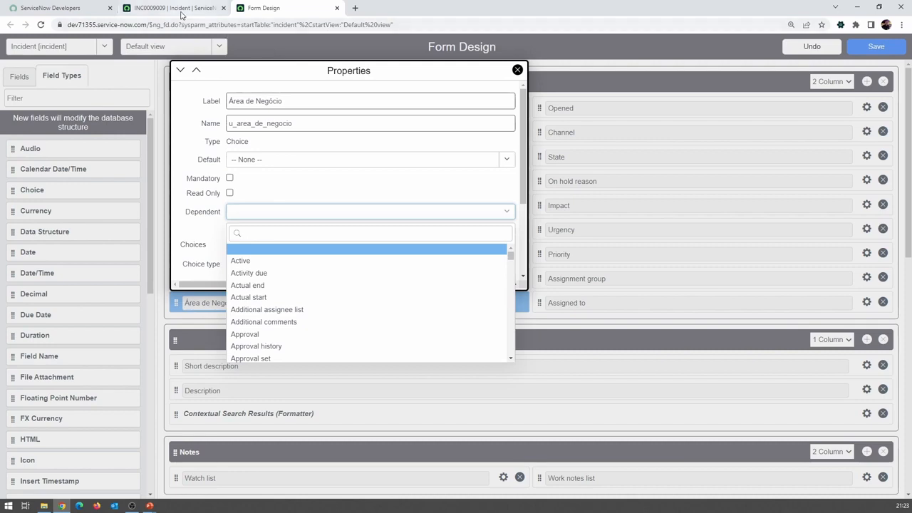
Leave Dependent empty and try None as the choice type of the Área de Negócio field.
left_click(265, 197)
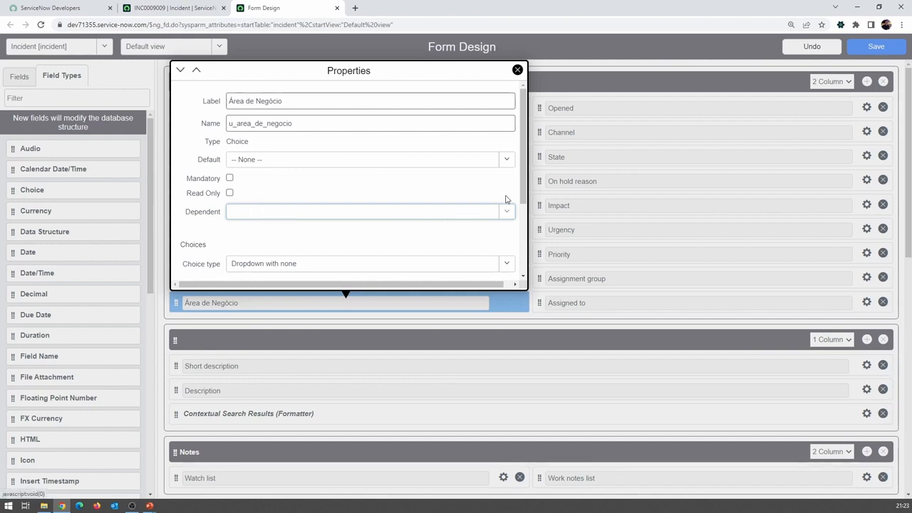
left_click_drag(527, 182, 529, 248)
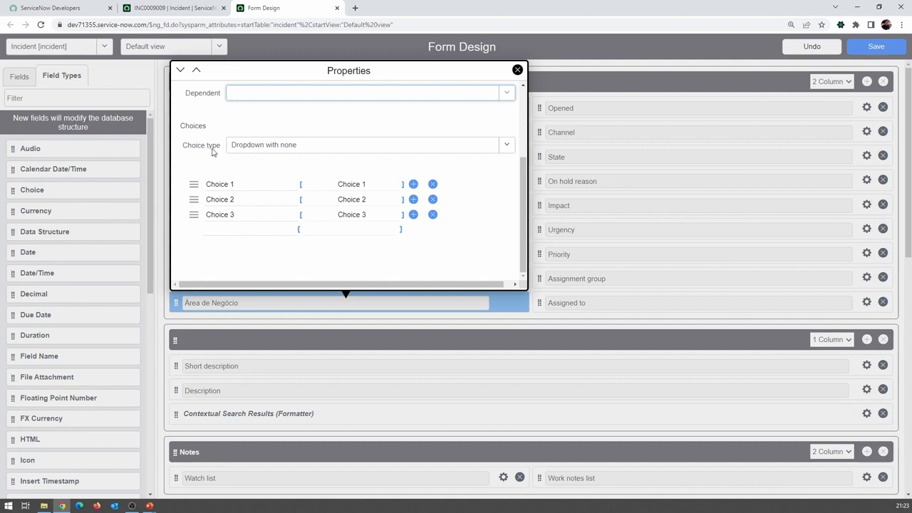
left_click(276, 146)
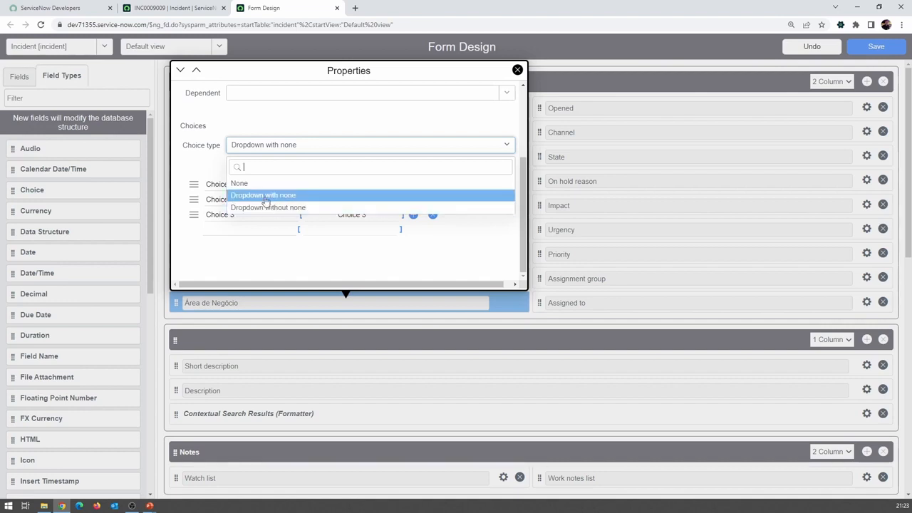
left_click(262, 183)
left_click(267, 149)
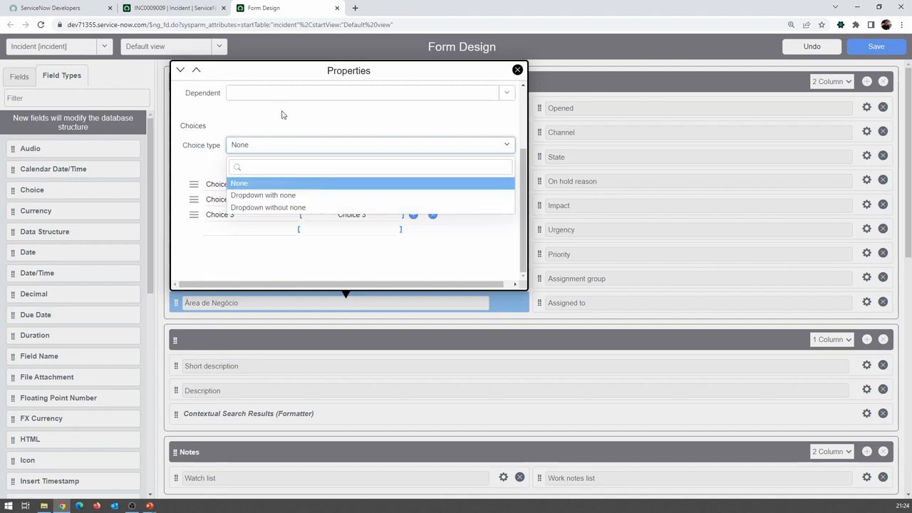
Examine the Channel and State dropdowns in the incident record to compare lists with and without a None option.
left_click(183, 8)
left_click_drag(570, 134, 602, 139)
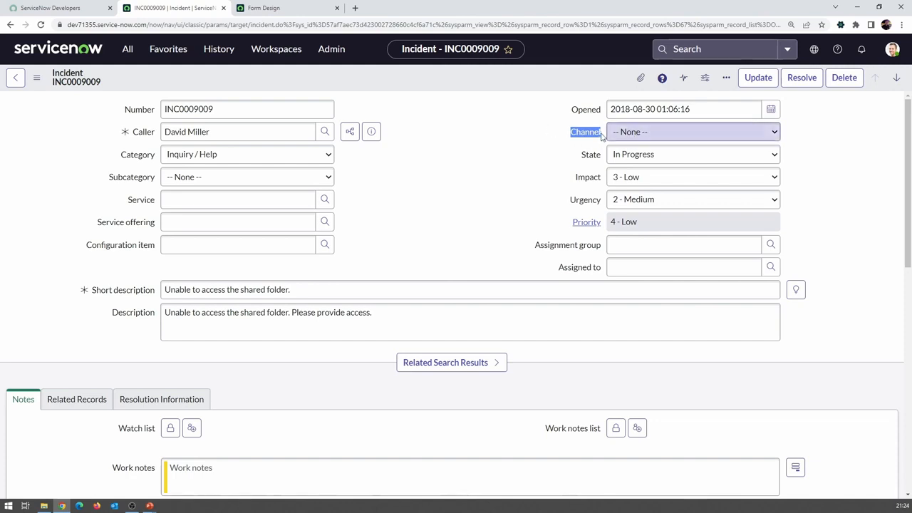
left_click(822, 141)
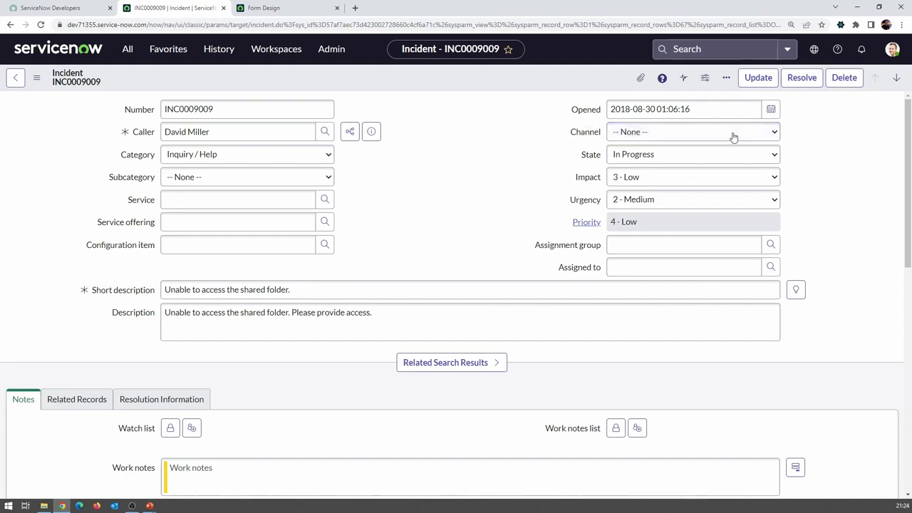
left_click(634, 134)
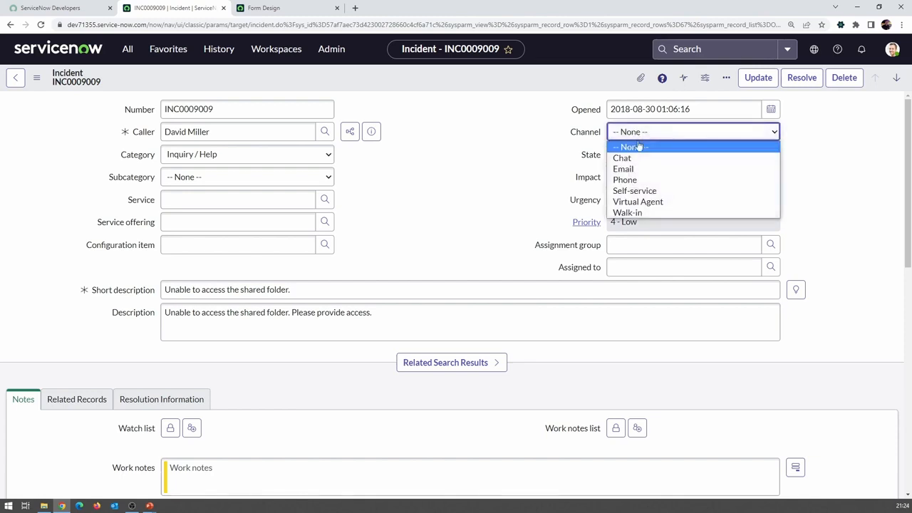
left_click(565, 130)
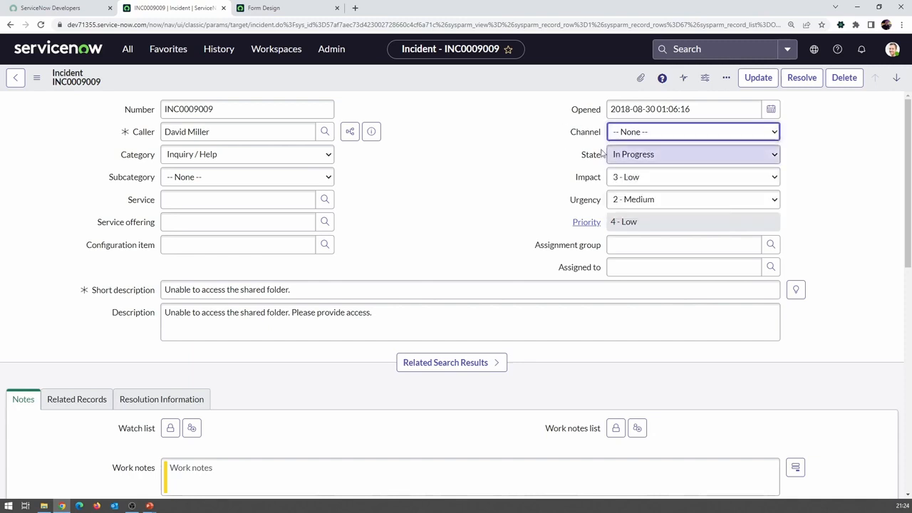
left_click(621, 135)
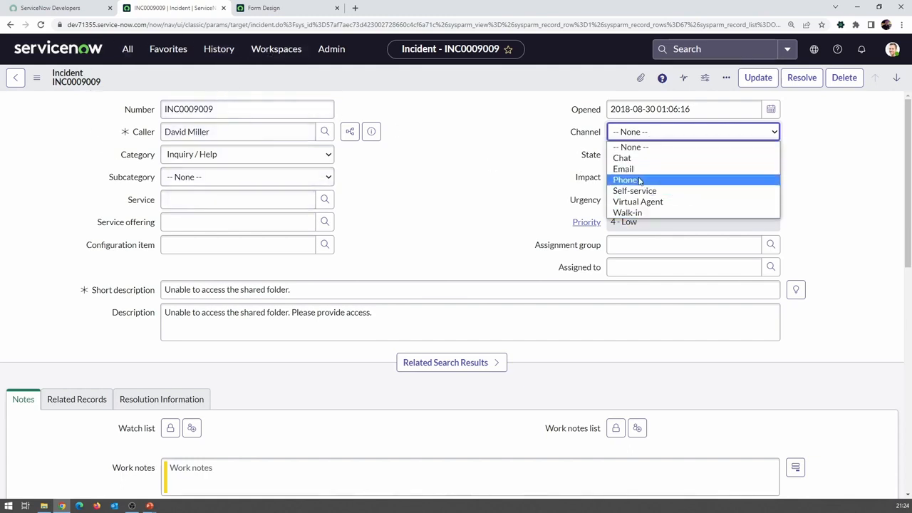
left_click(597, 155)
left_click(616, 156)
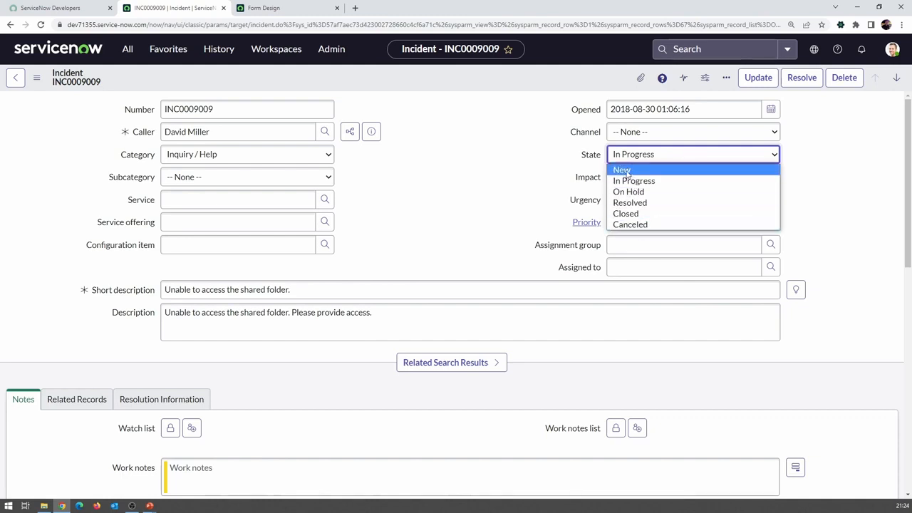
left_click(538, 141)
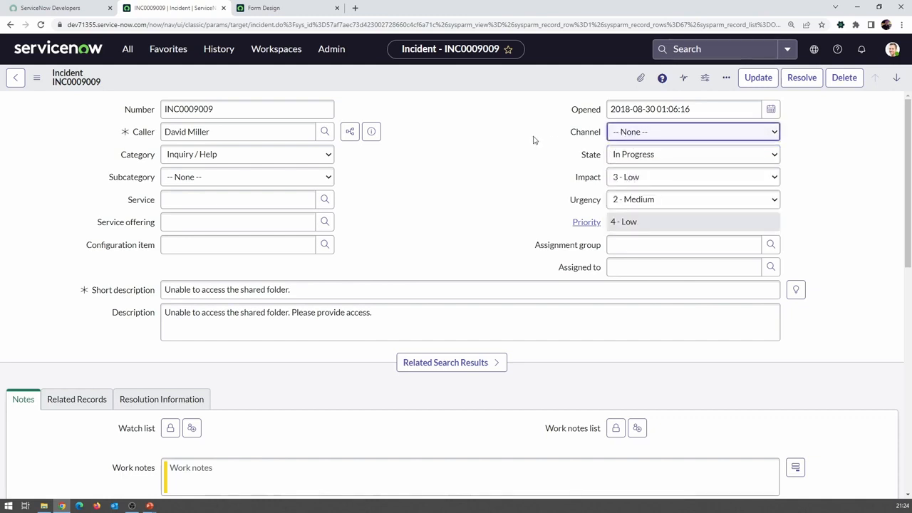
Return to Form Design and set the Área de Negócio field's choice type to Dropdown with none.
left_click(264, 8)
left_click(297, 151)
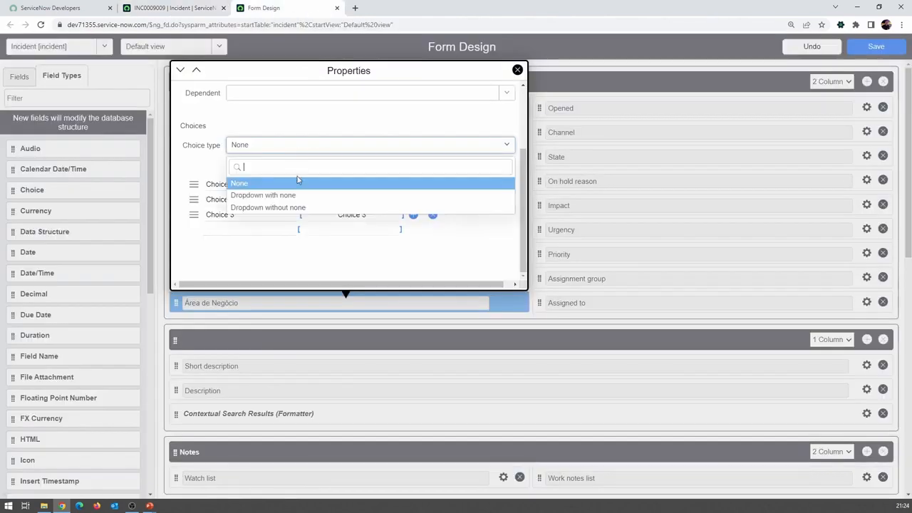
left_click(292, 193)
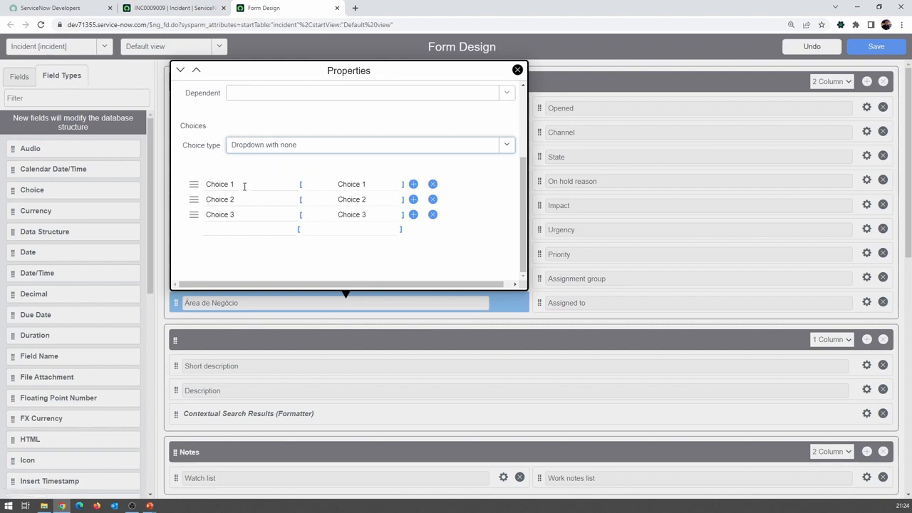
Rename the first choice as Comercial with the value comercial.
scroll(249, 184, "up", 2)
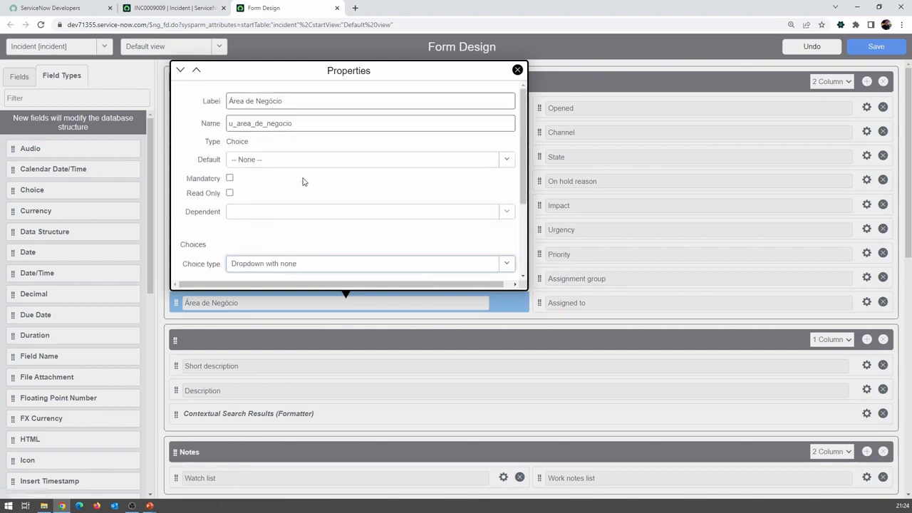
scroll(294, 242, "down", 2)
left_click(250, 208)
key("ctrl+a")
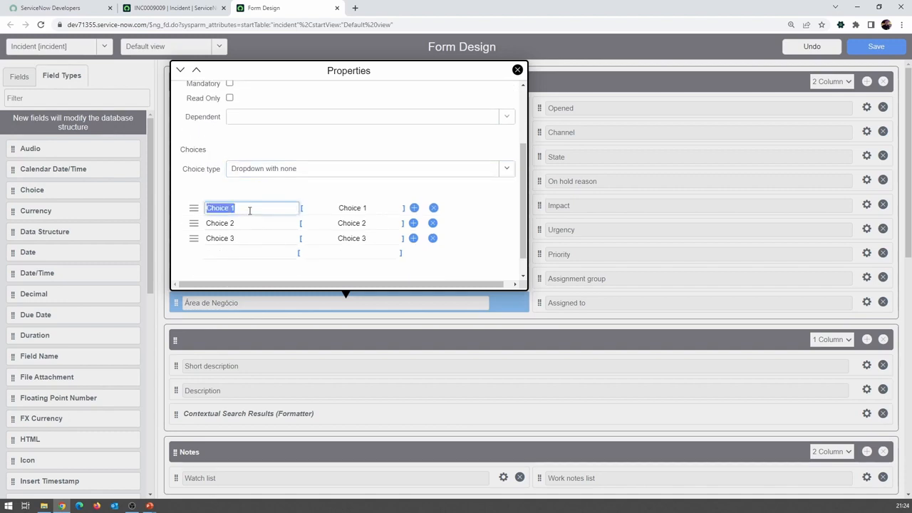
type("Comercial")
key("Tab")
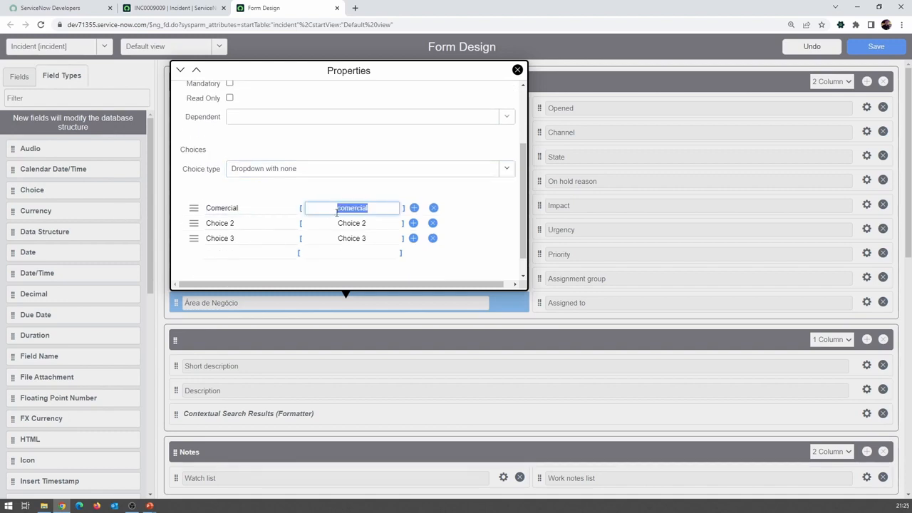
left_click(252, 208)
left_click(383, 206)
Rename the second choice as Jurídico with the value jurídico.
key("Tab")
key("Tab")
key("Tab")
type("J")
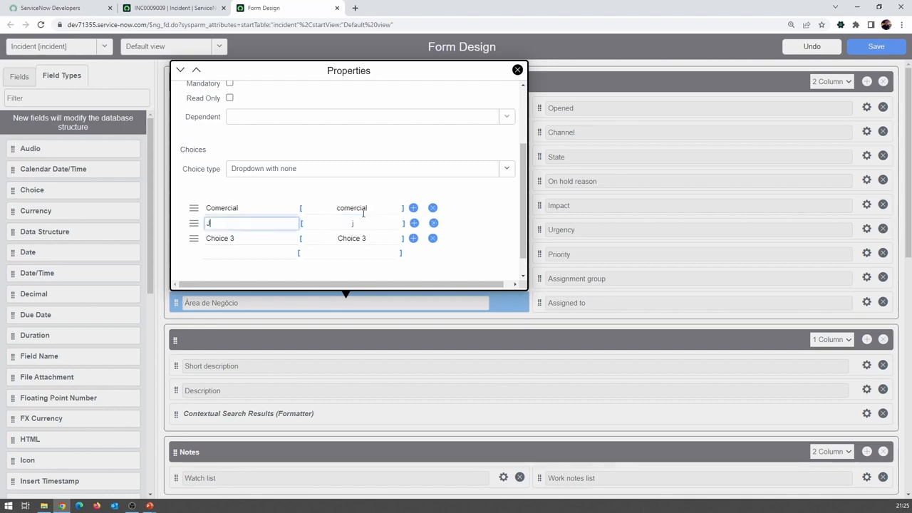
type("urídico")
Rename the third choice as Tecnologia.
key("Tab")
key("Tab")
key("Tab")
key("Tab")
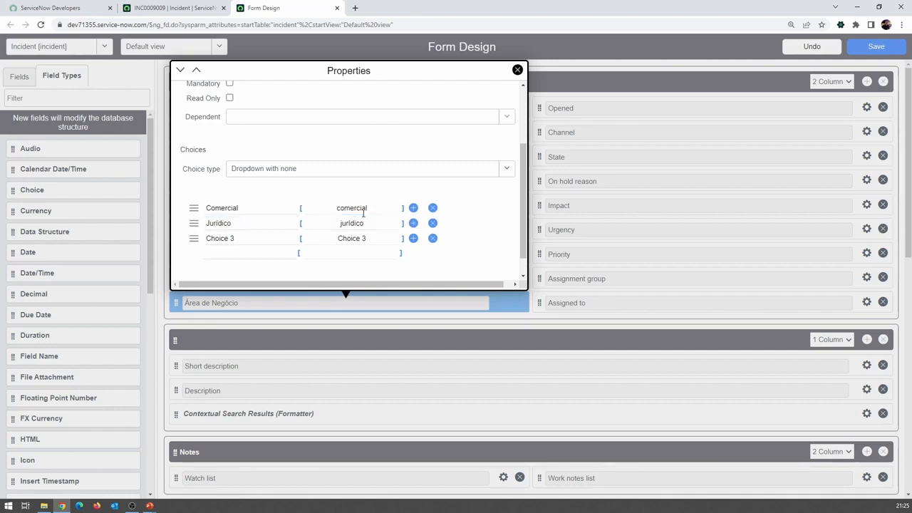
type("Tecn")
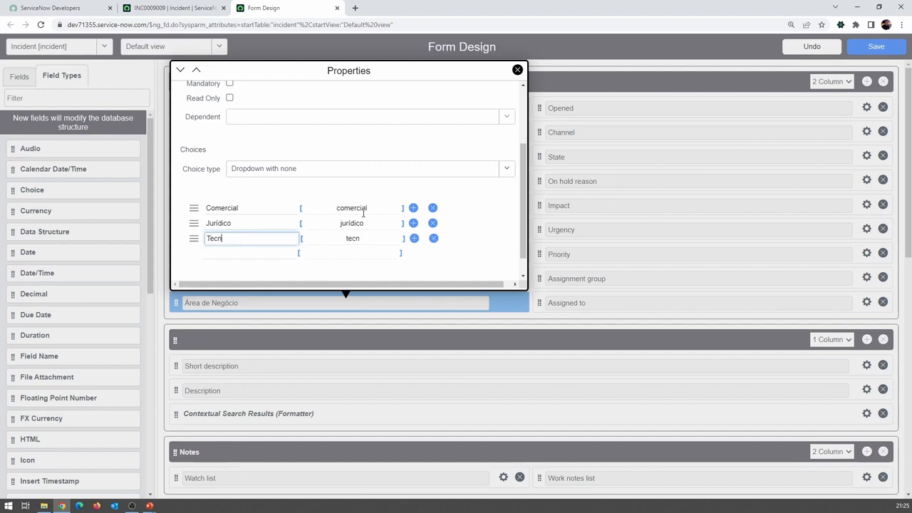
type("ologia")
Close the Área de Negócio field's properties and save the form design.
scroll(380, 214, "up", 3)
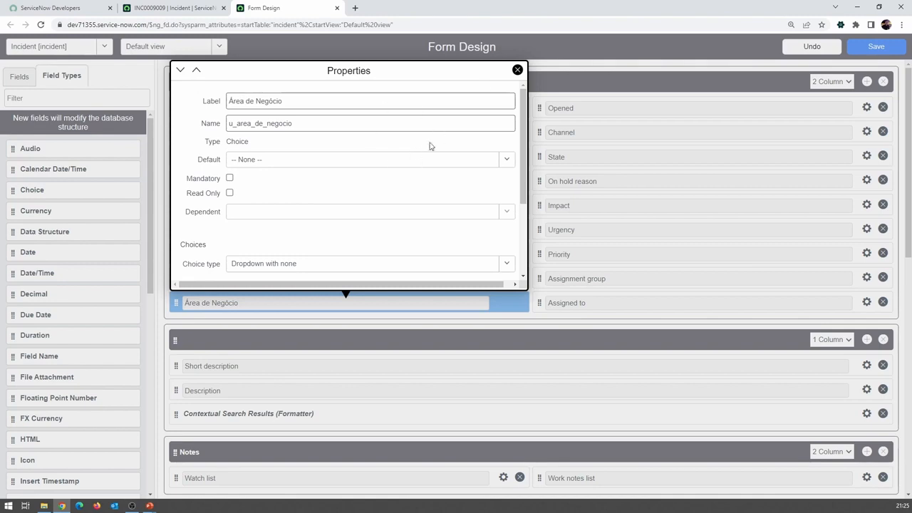
left_click(518, 69)
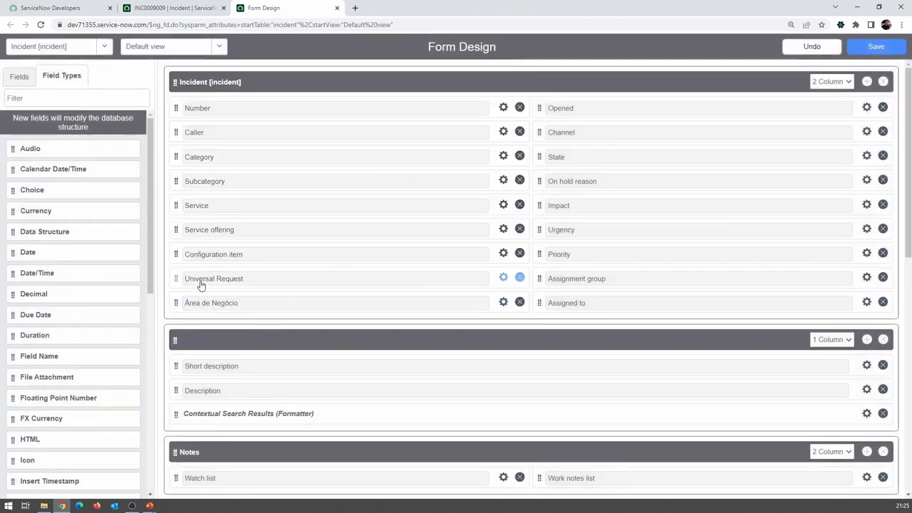
left_click(889, 50)
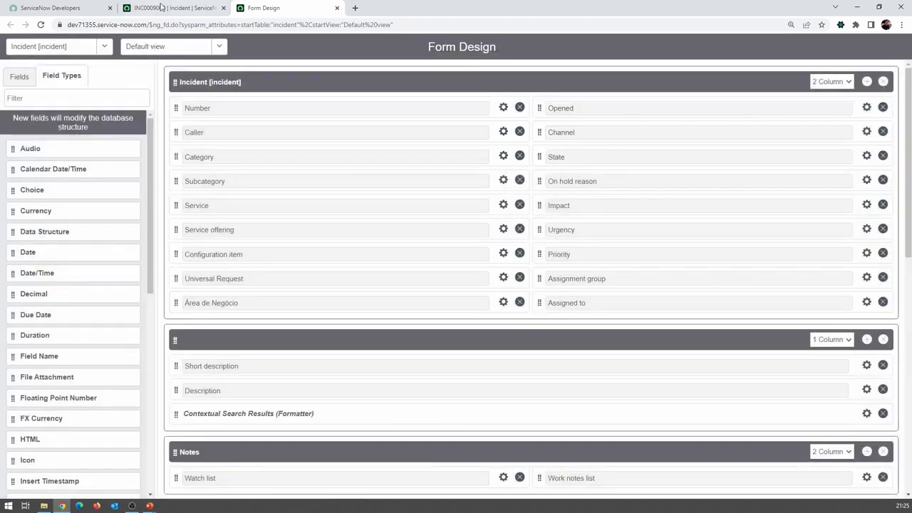
Go back to the incident record and check the choices offered by its Área de Negócio field.
left_click(162, 6)
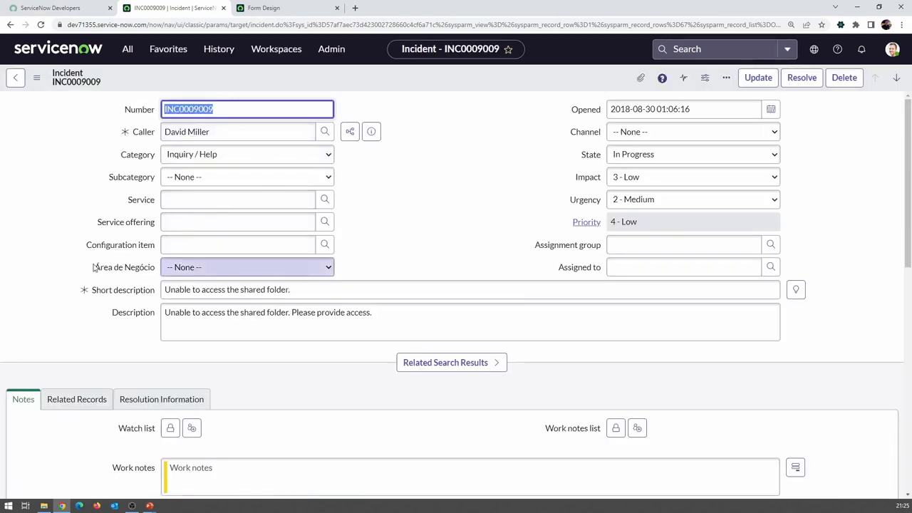
left_click(137, 279)
triple_click(137, 280)
left_click(310, 274)
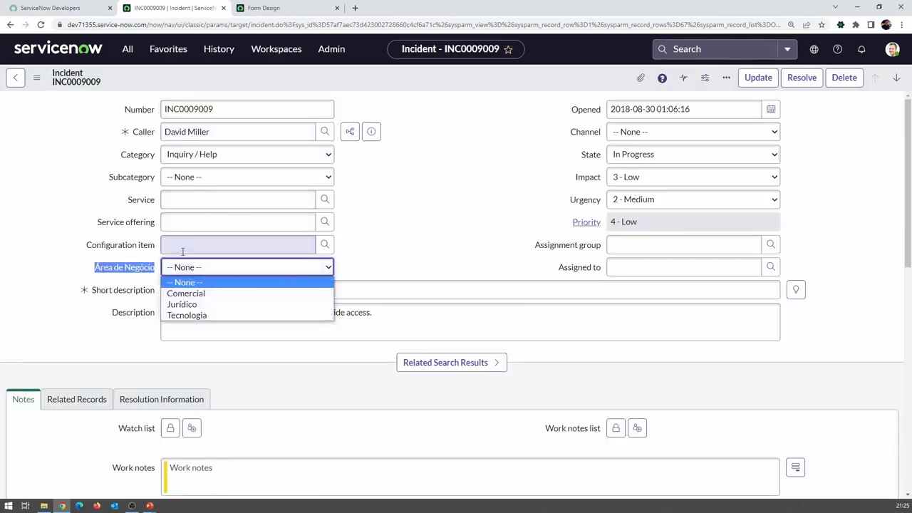
left_click(354, 262)
Select Jurídico, Comercial and finally Tecnologia in the incident's Área de Negócio field.
left_click(211, 271)
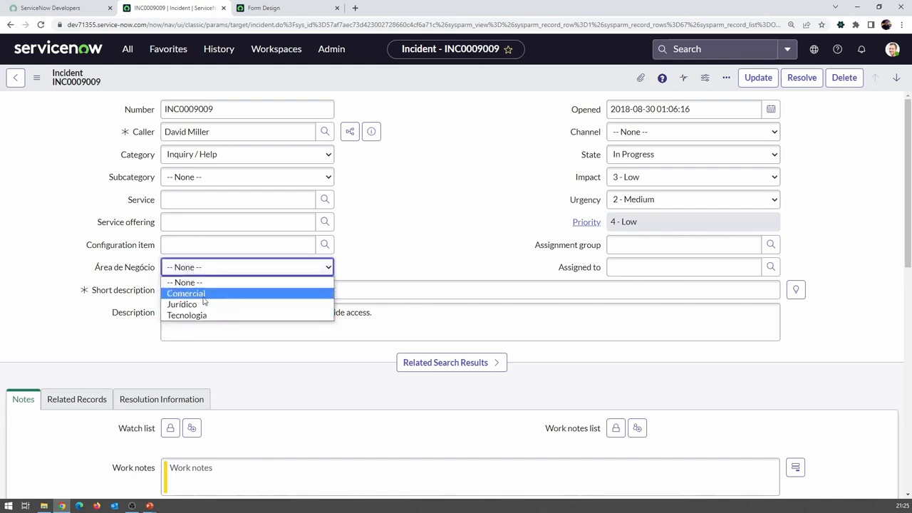
left_click(206, 305)
left_click(254, 267)
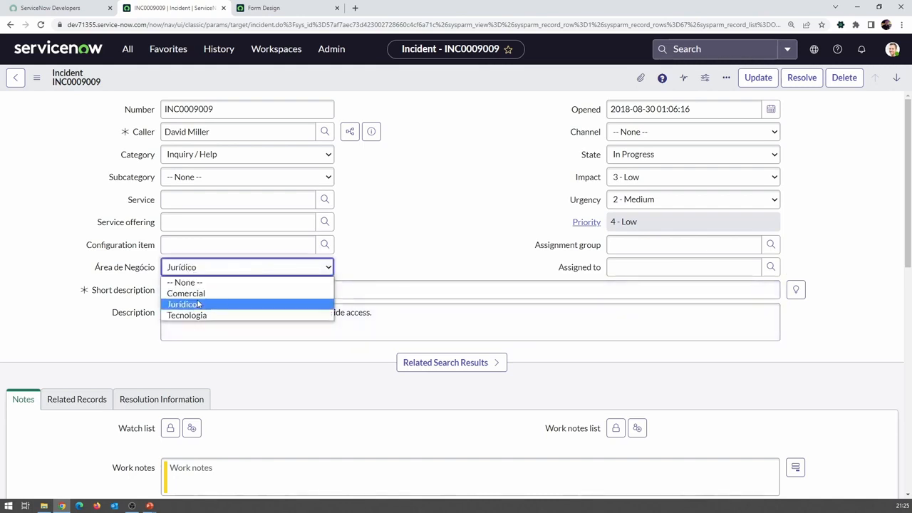
left_click(205, 271)
left_click(205, 271)
left_click(191, 294)
left_click(210, 271)
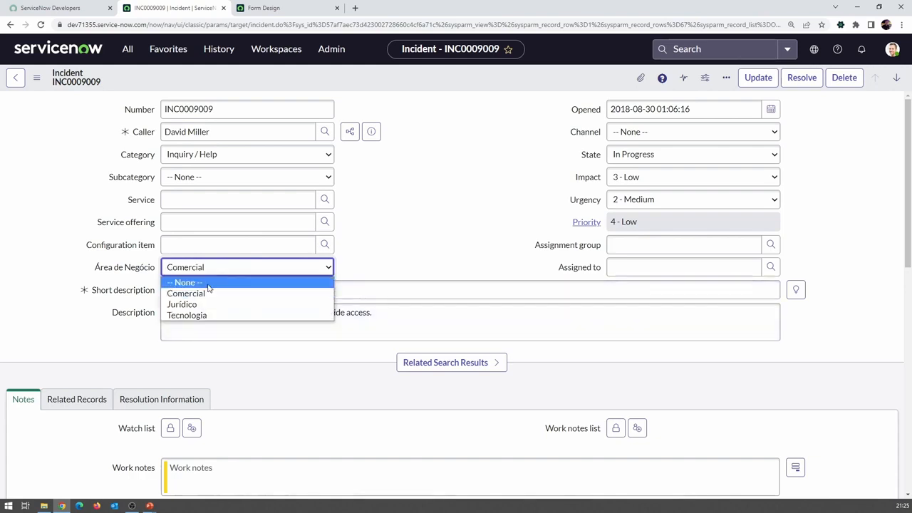
left_click(191, 315)
Return to Form Design, filter the field types by "durati" and clear the filter.
left_click(282, 9)
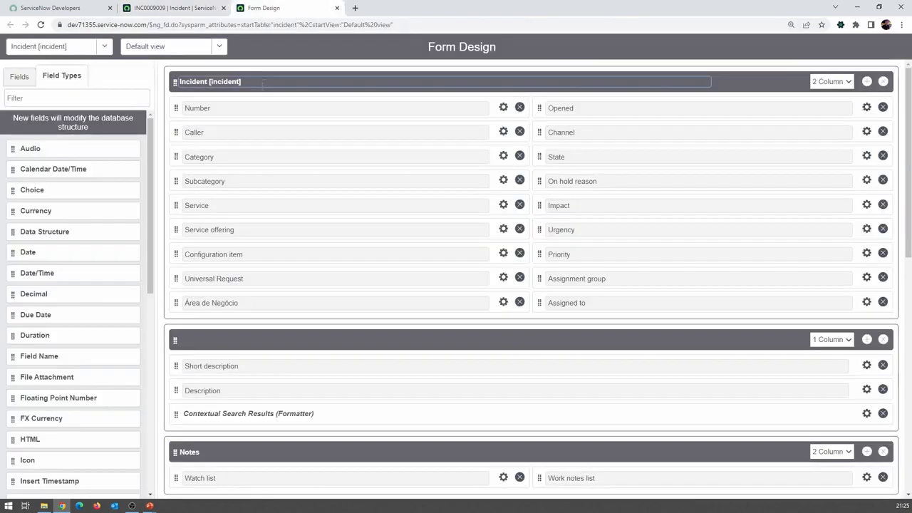
left_click(15, 77)
left_click(63, 76)
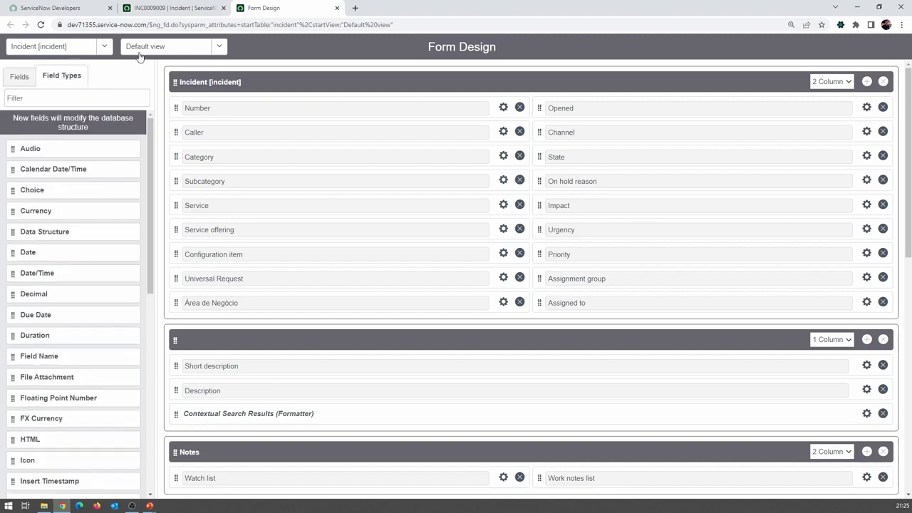
left_click(42, 97)
type("durati")
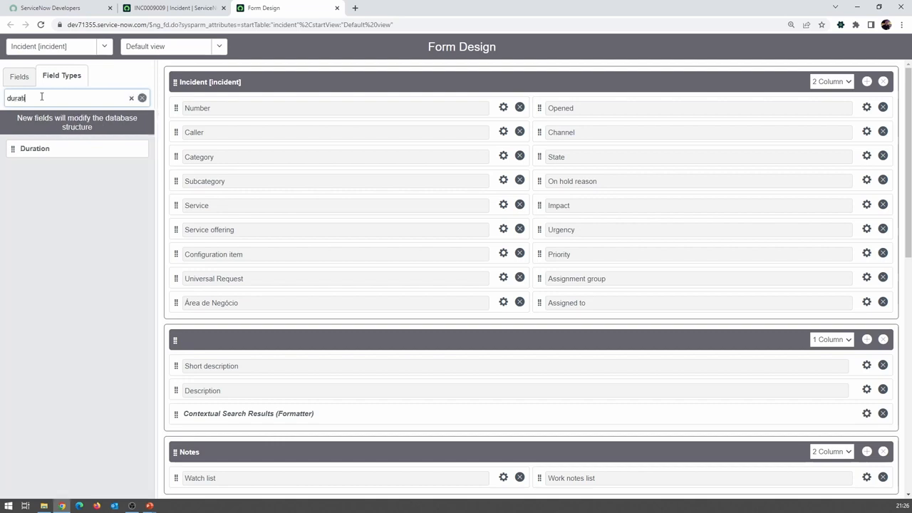
key("BackSpace")
key("BackSpace")
key("BackSpace")
key("BackSpace")
key("BackSpace")
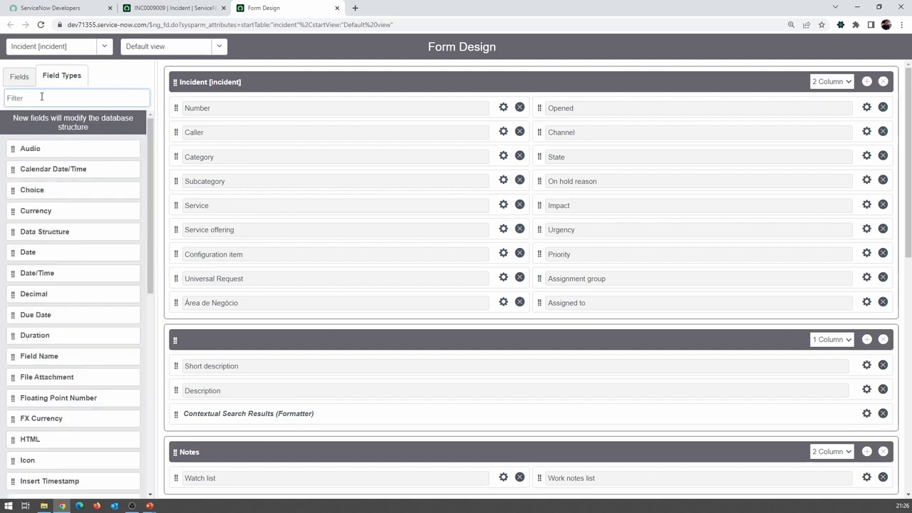
Filter the existing incident fields by "business", clear the filter and look over the form's lower sections.
left_click(28, 77)
left_click(26, 97)
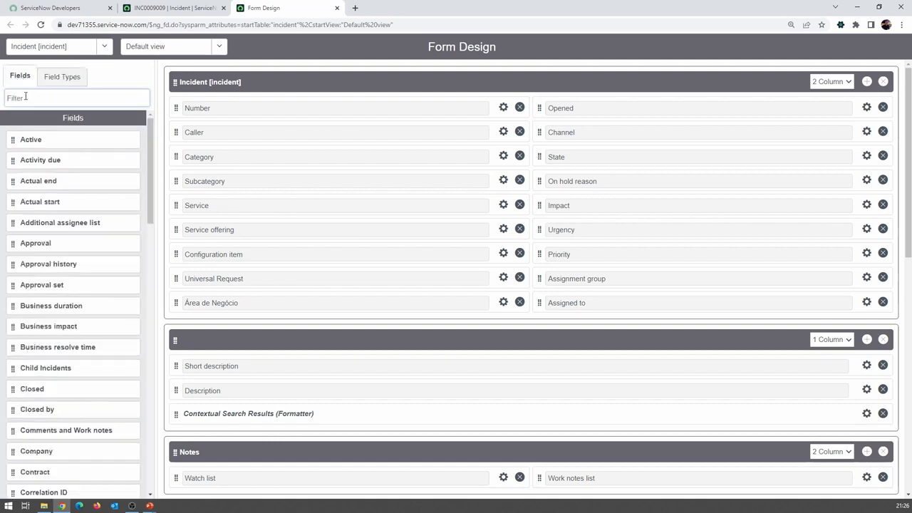
type("business")
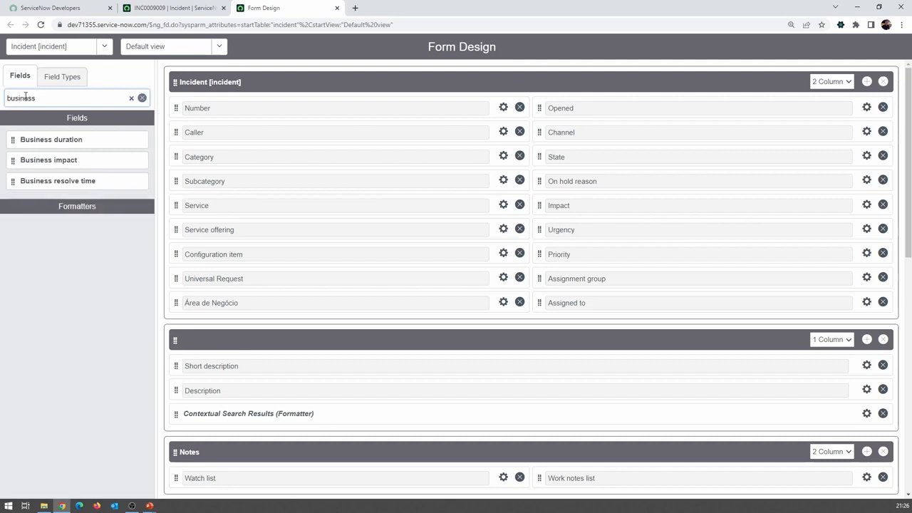
double_click(26, 97)
key("BackSpace")
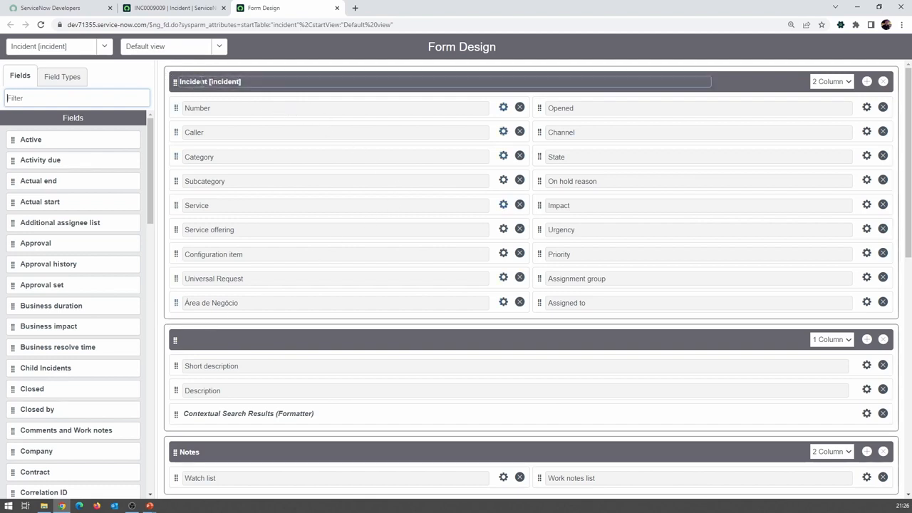
scroll(279, 261, "down", 1)
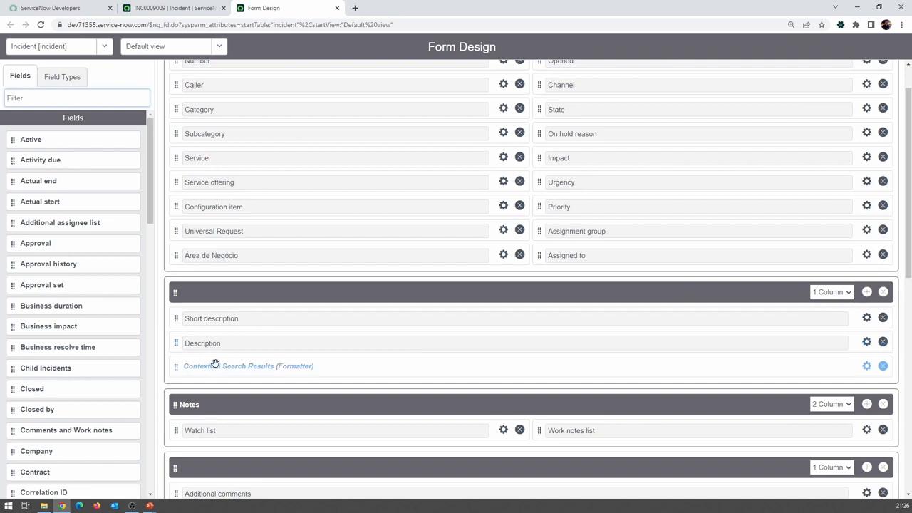
Look over the incident form's layout from the description section down to the last section and back to the first.
scroll(295, 344, "down", 1)
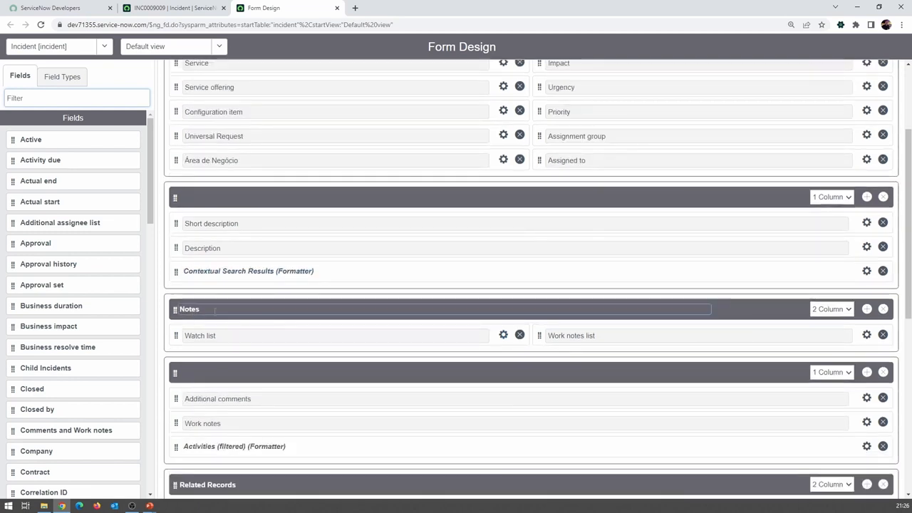
scroll(201, 349, "down", 1)
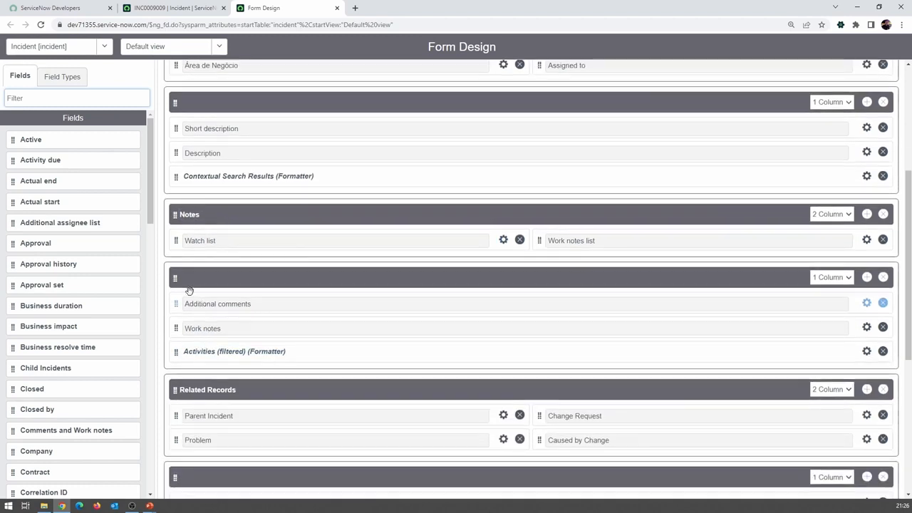
scroll(196, 278, "down", 3)
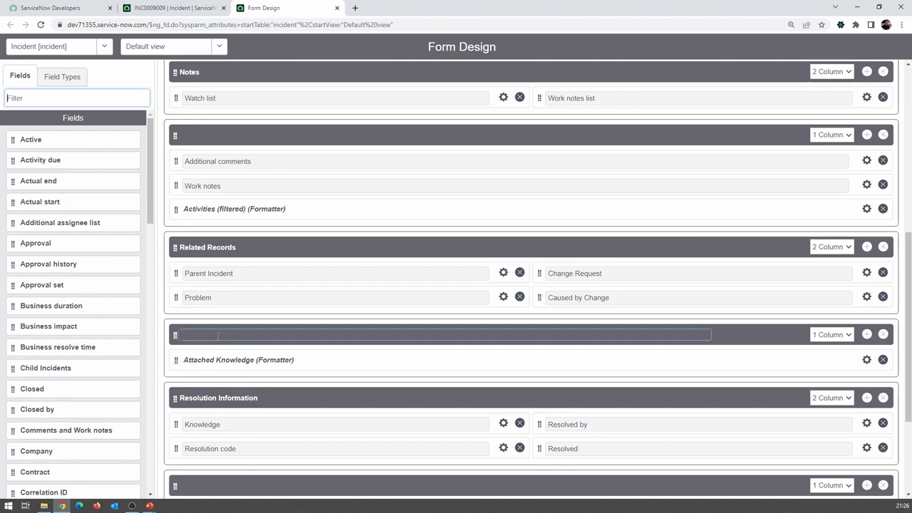
scroll(221, 353, "down", 3)
scroll(242, 349, "up", 10)
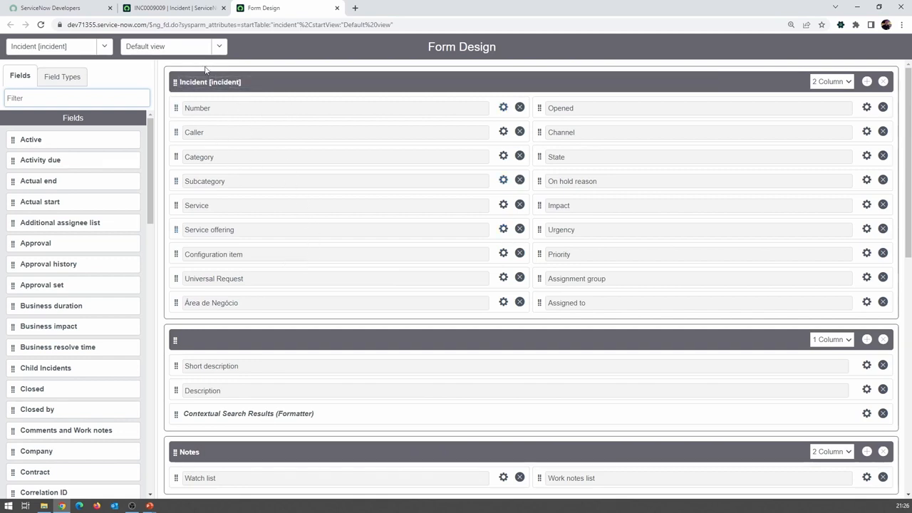
Compare the main fields of the open incident record with the first section of the layout in Form Design.
left_click(185, 12)
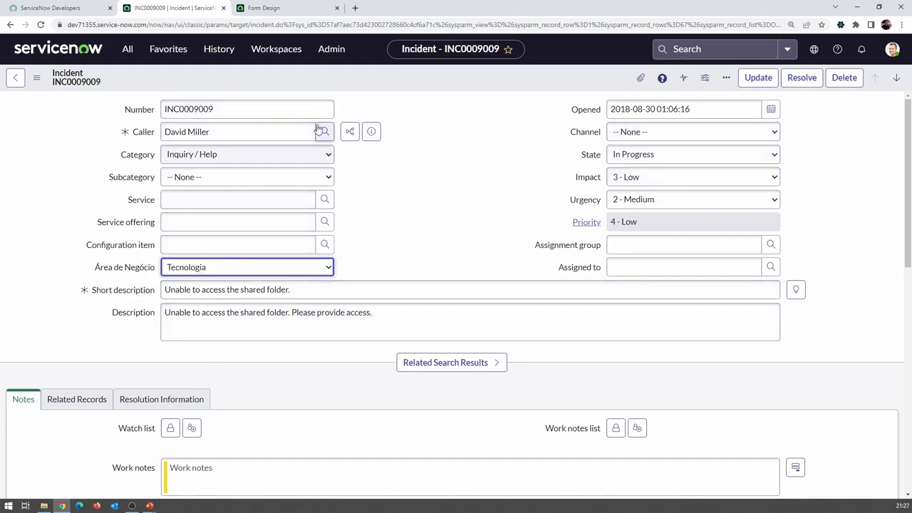
left_click(295, 9)
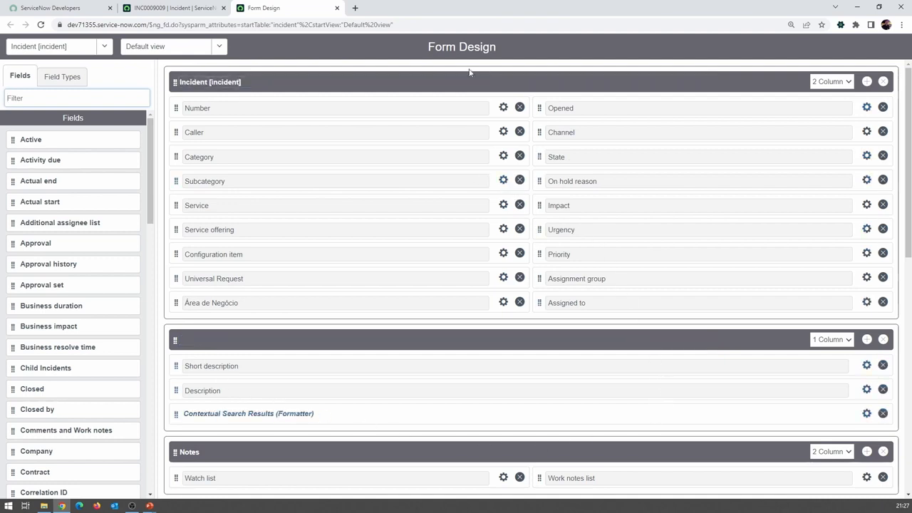
left_click(273, 75)
left_click(155, 9)
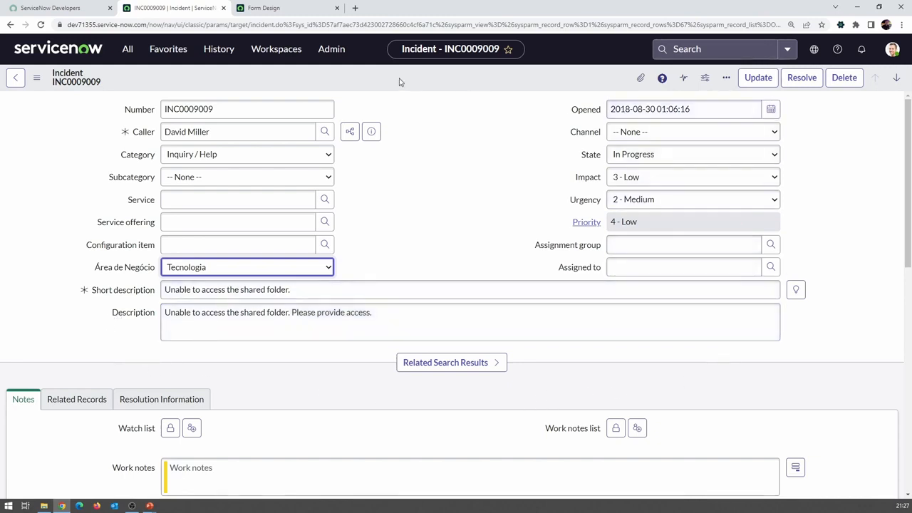
left_click(268, 8)
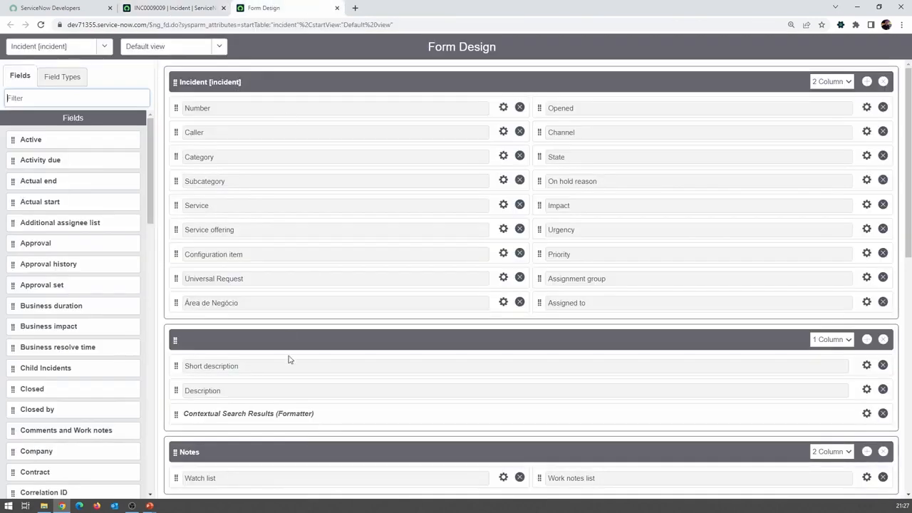
Examine the untitled description section and the Notes section in the layout, and compare them with the incident record's Notes area.
left_click(205, 341)
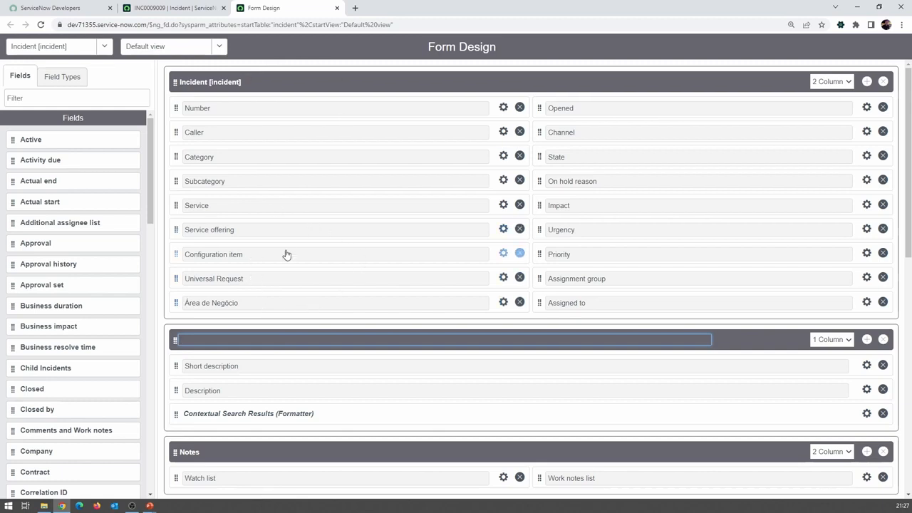
scroll(285, 254, "down", 2)
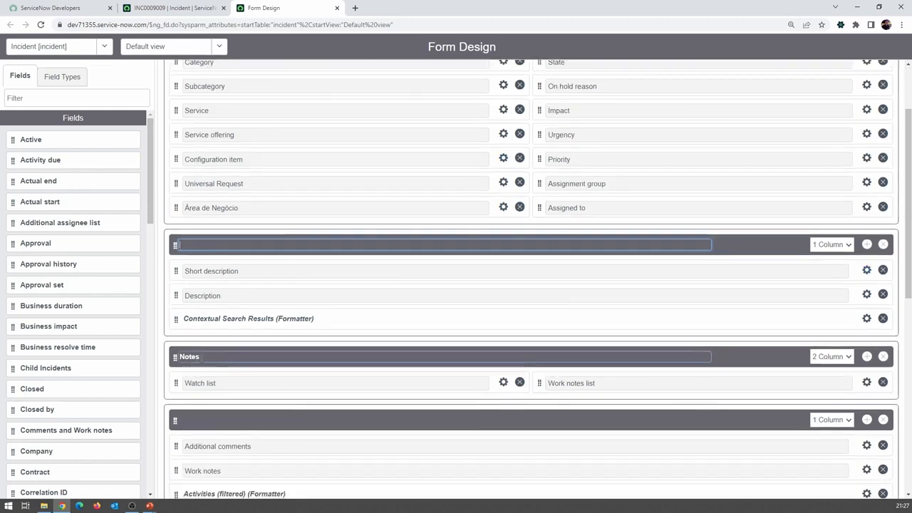
scroll(207, 292, "down", 2)
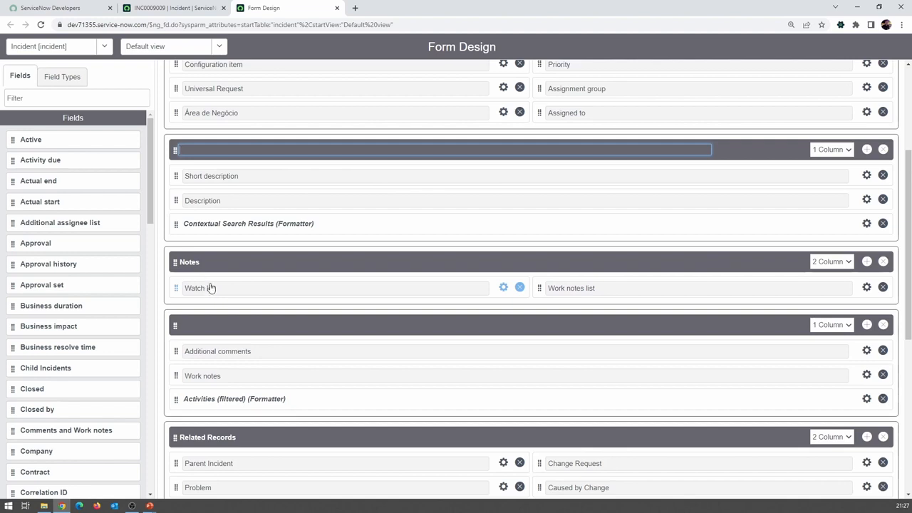
left_click(182, 7)
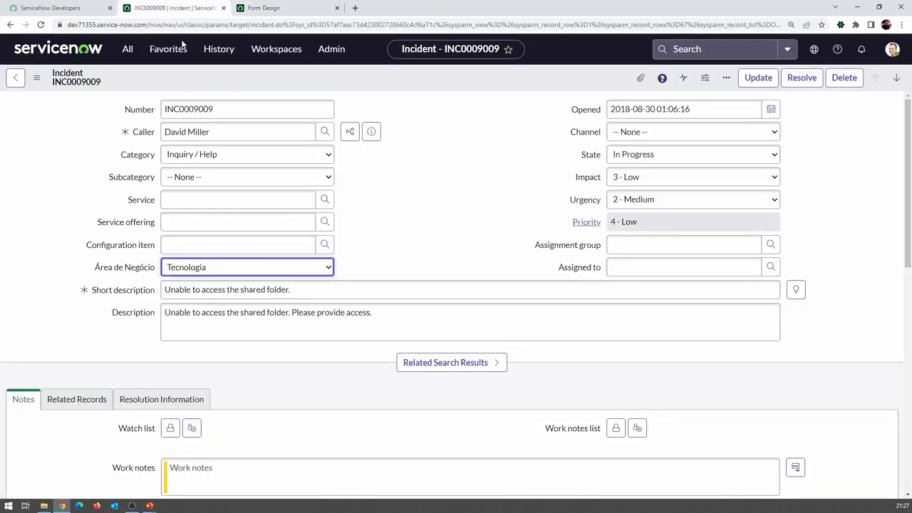
scroll(45, 317, "down", 2)
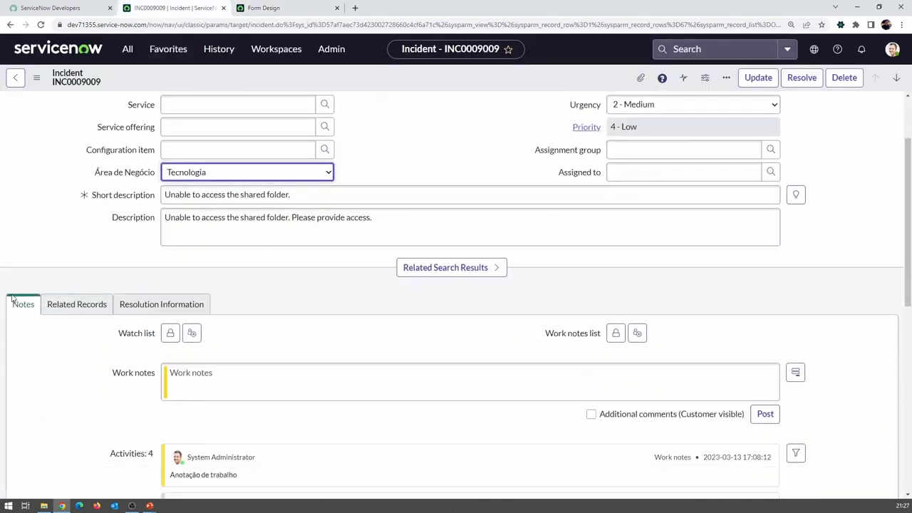
scroll(14, 324, "down", 3)
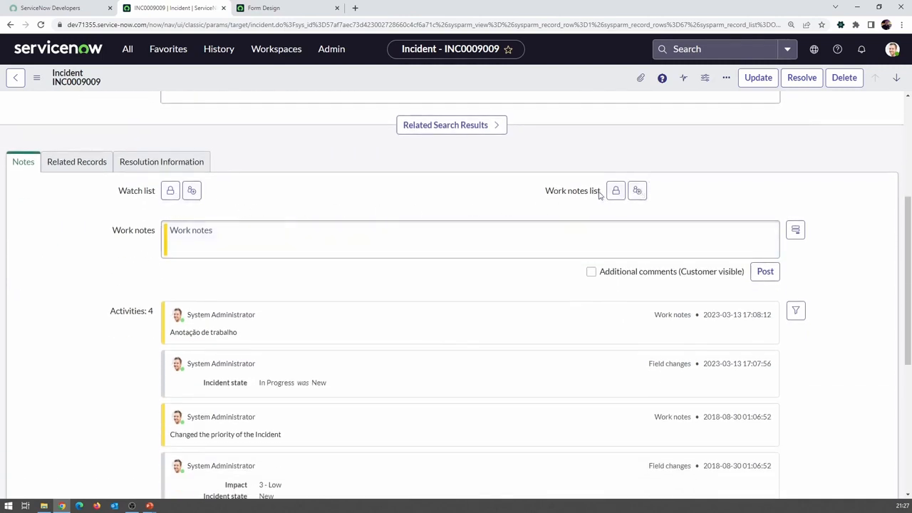
Check the layout section below Notes in Form Design, and display Work notes and Additional comments as separate fields on the incident record.
left_click(284, 10)
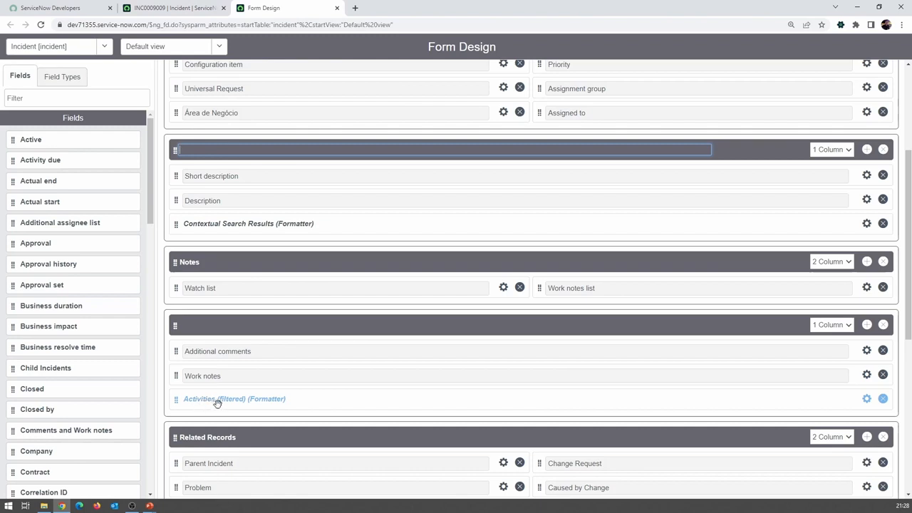
left_click(153, 8)
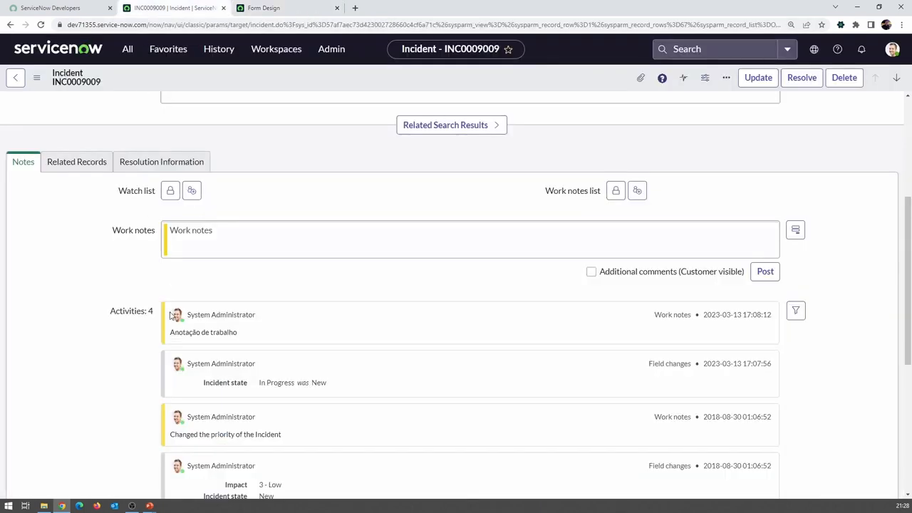
left_click(796, 231)
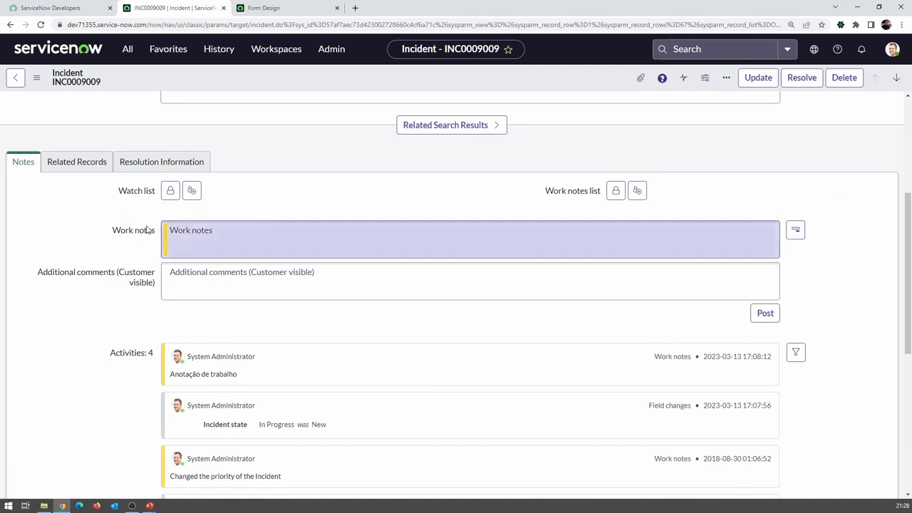
Examine the incident's activity history and the related links and Task SLAs list beneath the form.
scroll(125, 251, "down", 2)
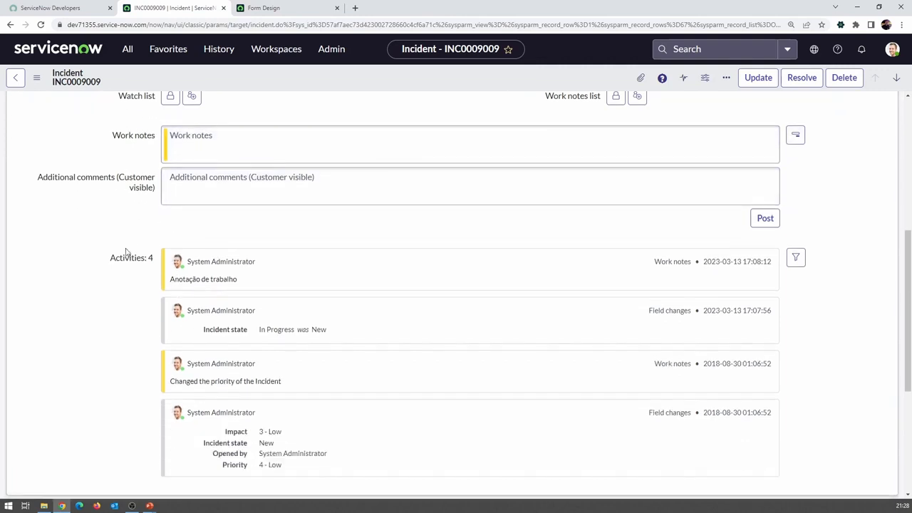
scroll(125, 251, "down", 3)
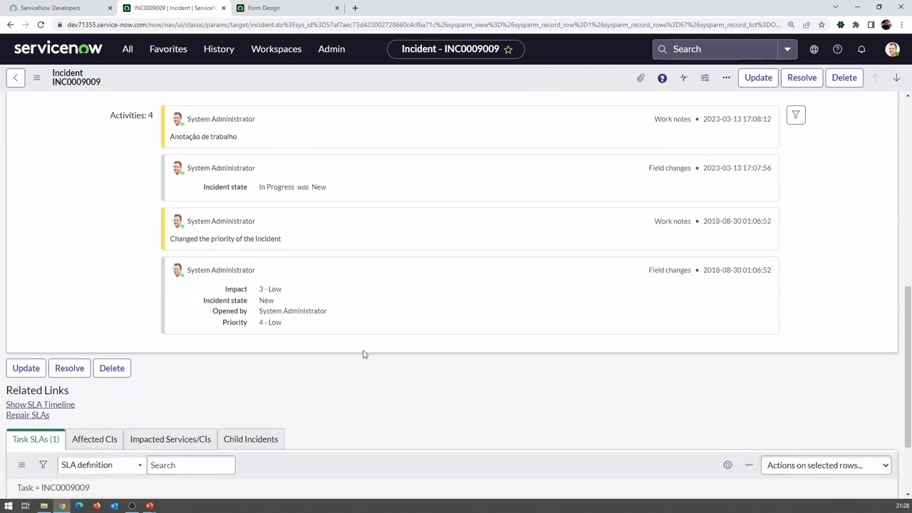
scroll(364, 352, "up", 1)
scroll(354, 346, "down", 2)
scroll(344, 328, "up", 2)
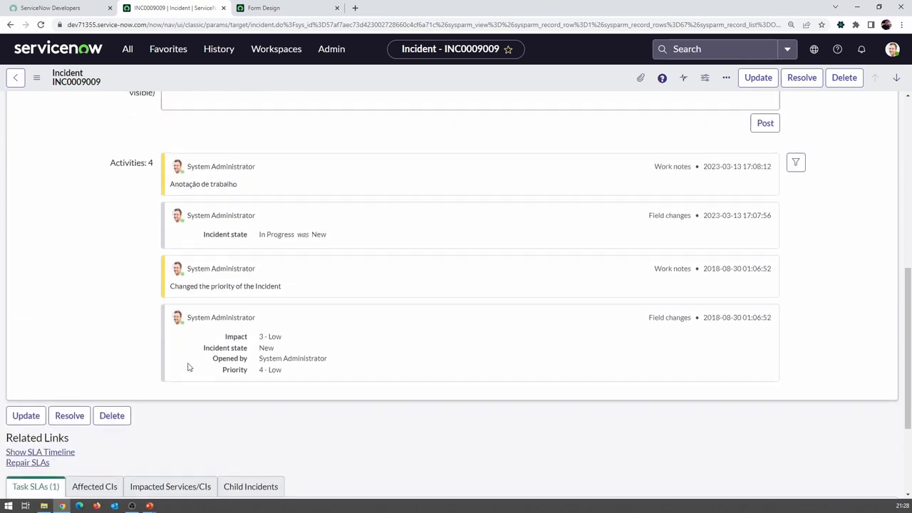
scroll(192, 378, "down", 3)
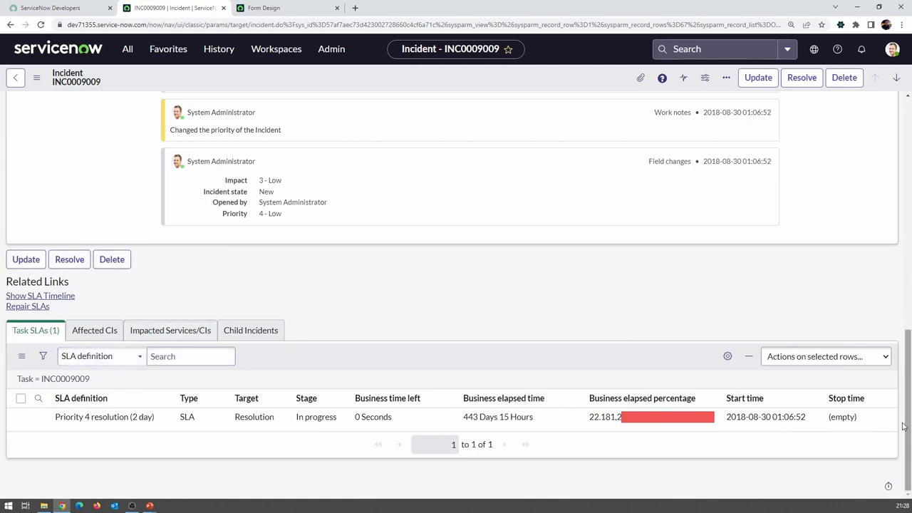
scroll(650, 292, "up", 5)
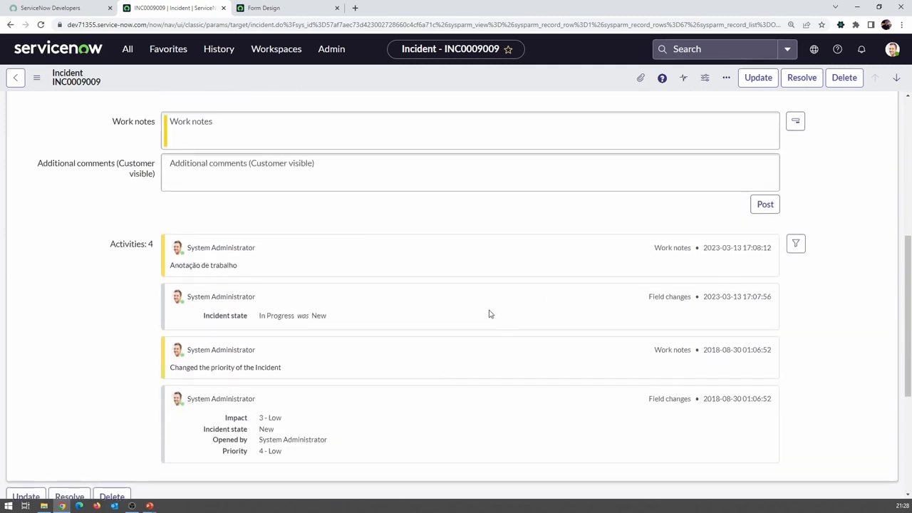
scroll(489, 313, "down", 2)
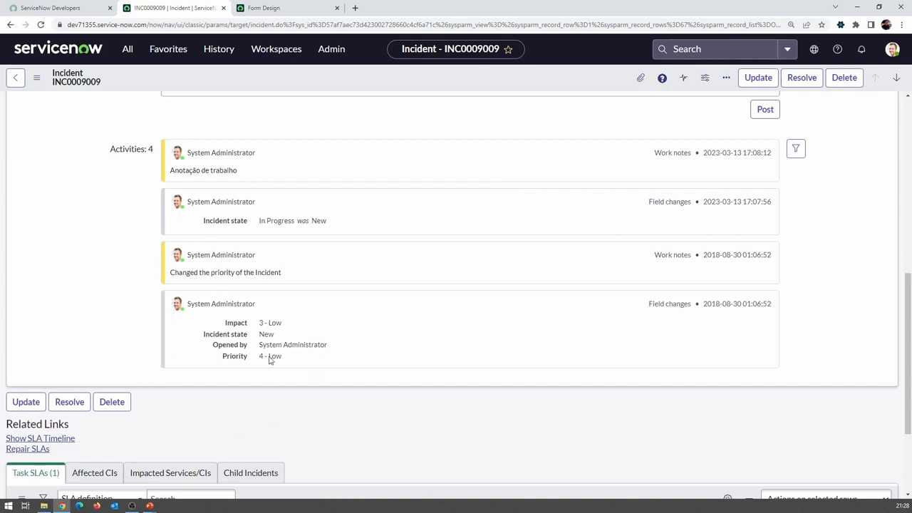
Check the Related Records section in Form Design, and view the incident's Related Records and Resolution Information sections.
left_click(293, 9)
scroll(246, 398, "down", 2)
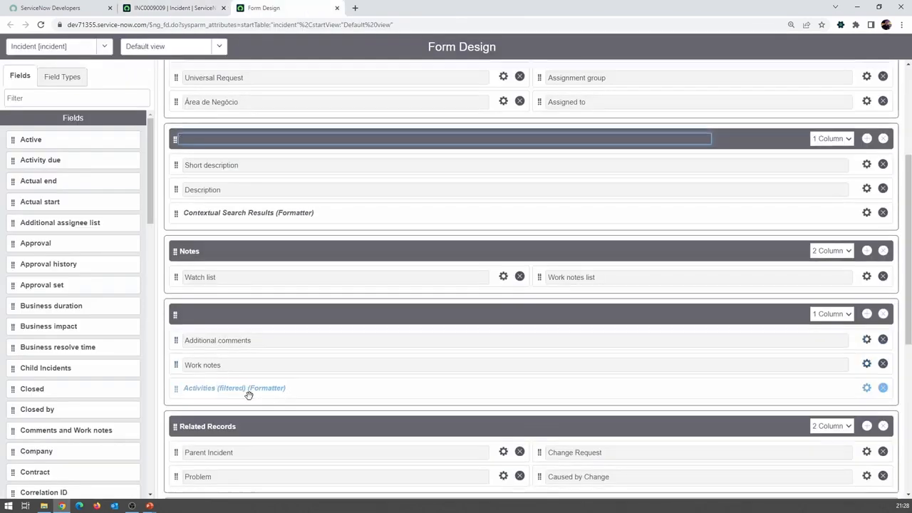
left_click(193, 298)
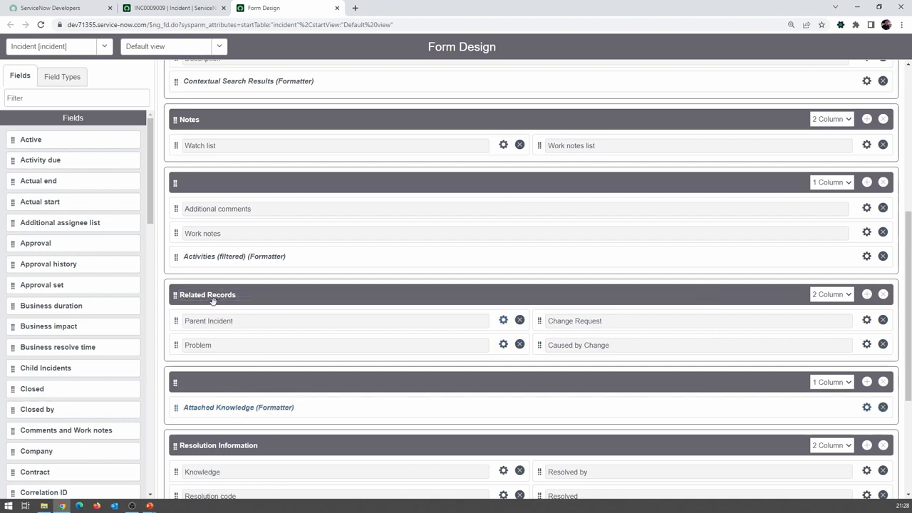
left_click(175, 9)
scroll(124, 356, "down", 2)
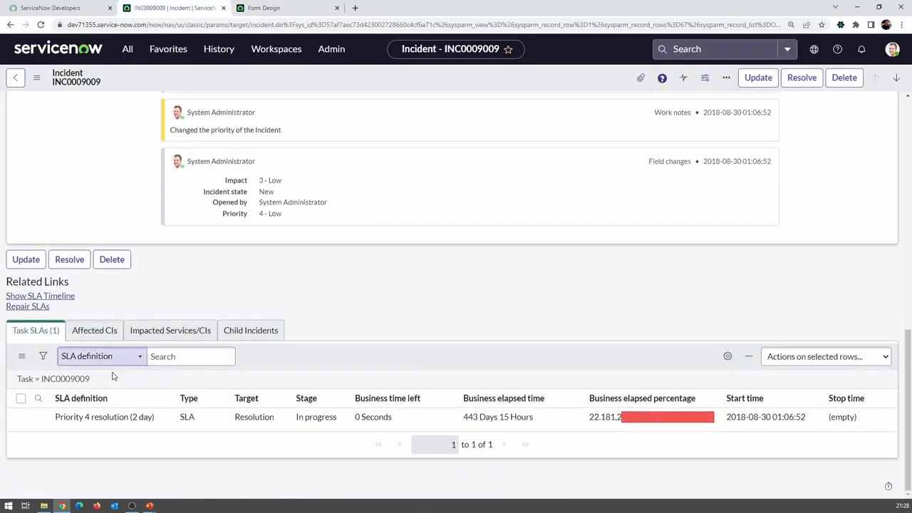
scroll(114, 375, "up", 7)
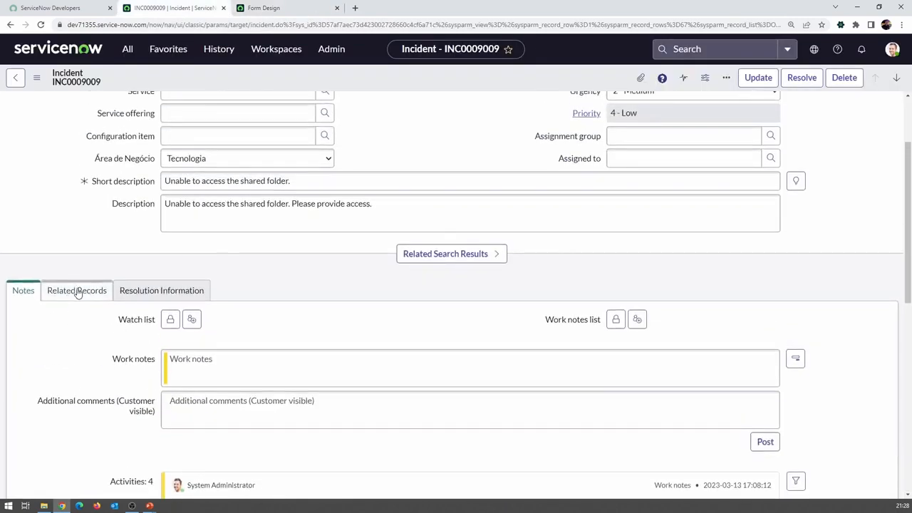
left_click(75, 291)
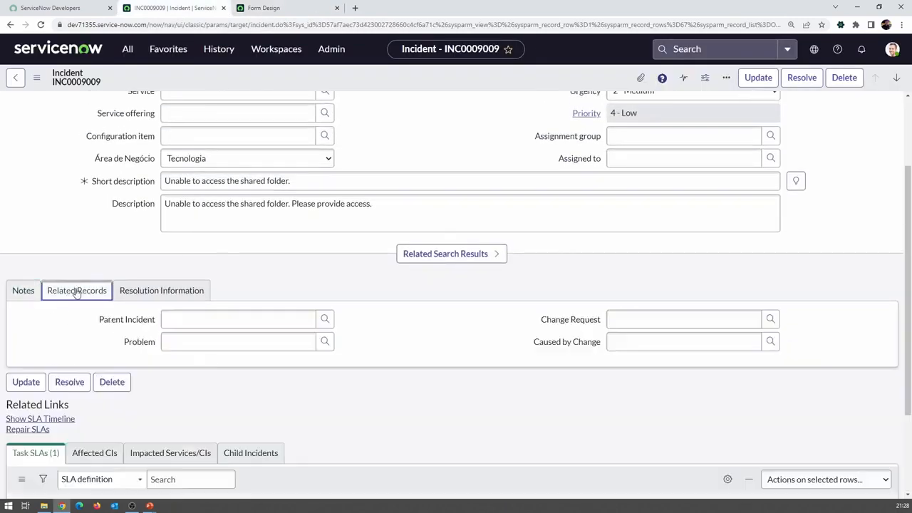
left_click(148, 291)
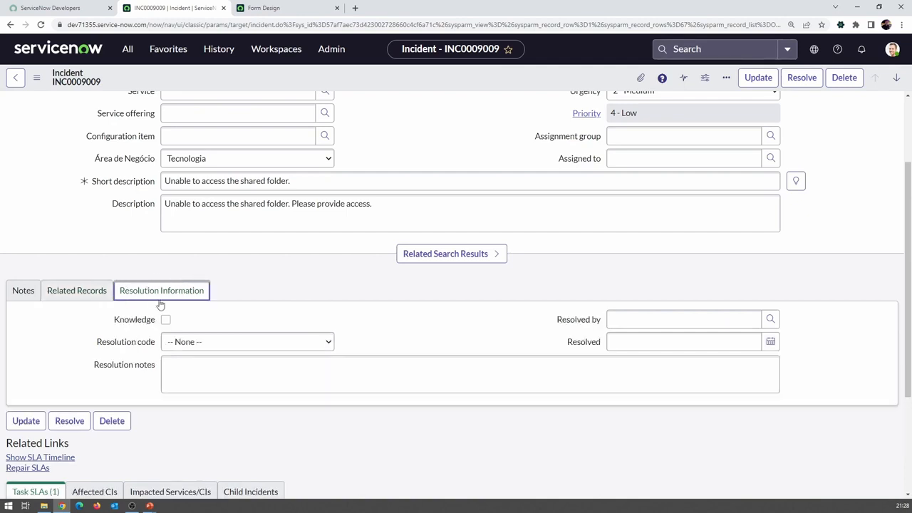
Return to Form Design and review the full section structure, from the main incident section down to Resolution notes.
left_click(263, 10)
scroll(212, 288, "down", 3)
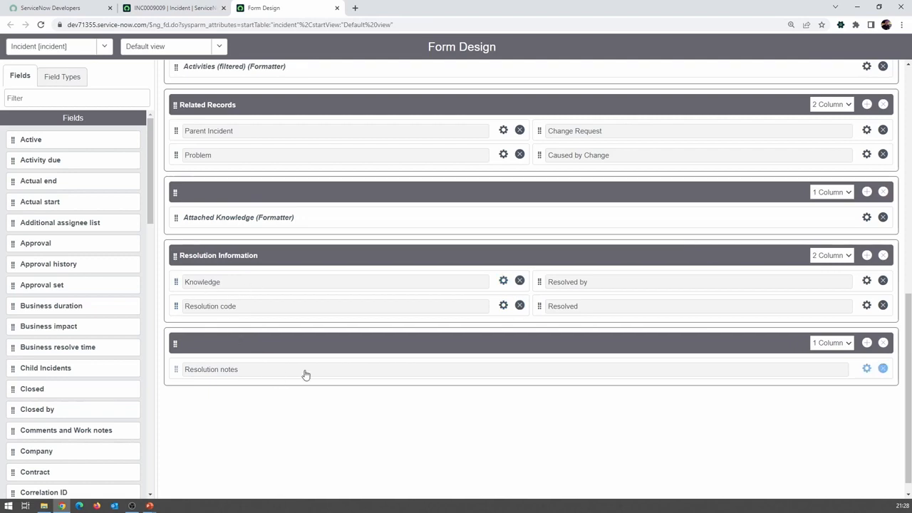
scroll(285, 260, "up", 10)
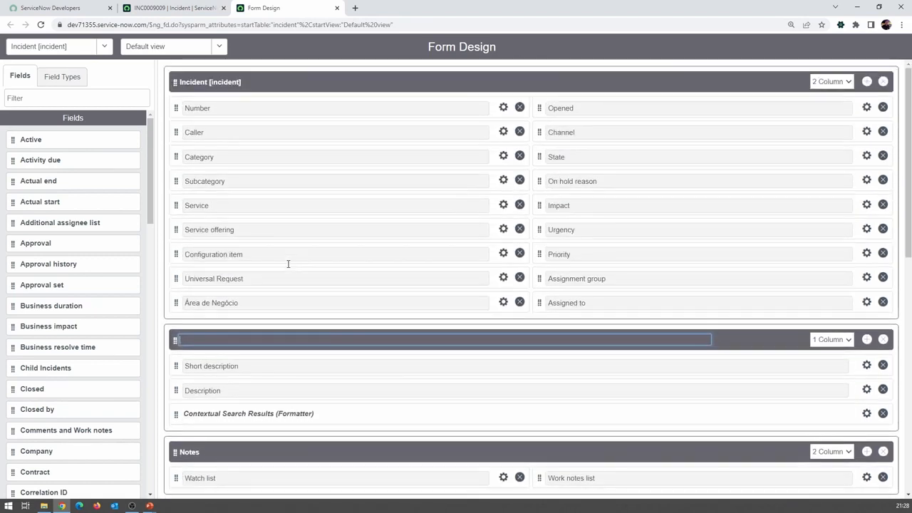
scroll(335, 317, "down", 5)
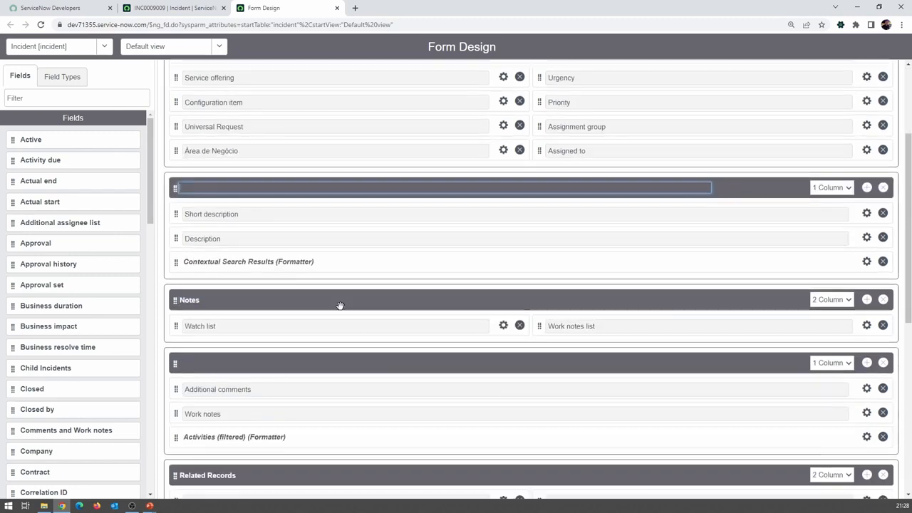
scroll(335, 306, "down", 4)
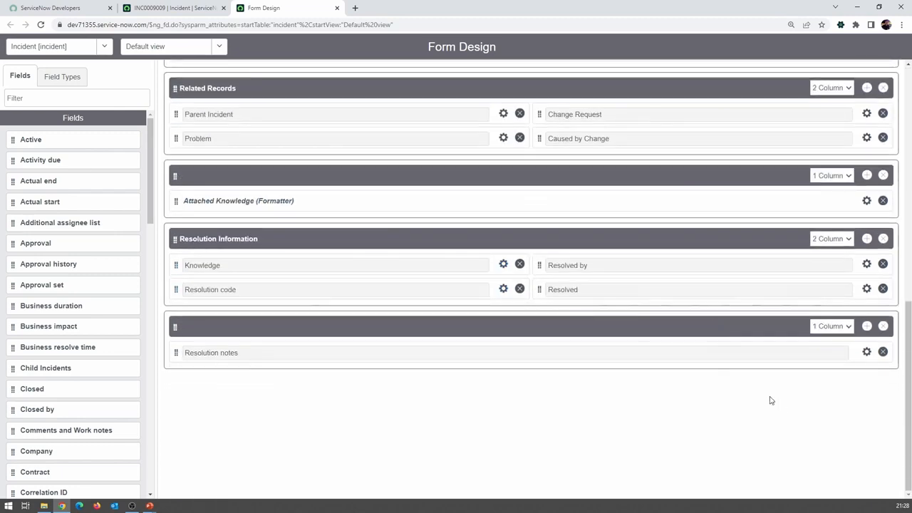
left_click(867, 327)
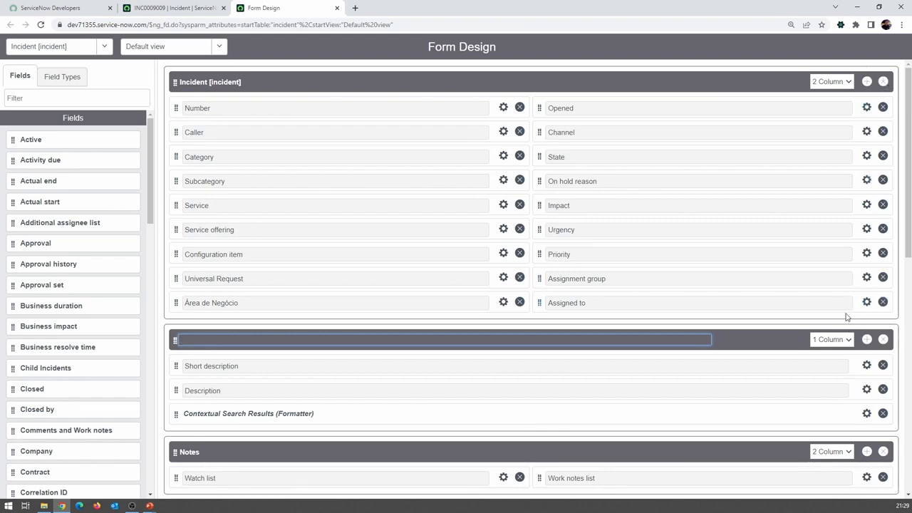
scroll(836, 327, "down", 8)
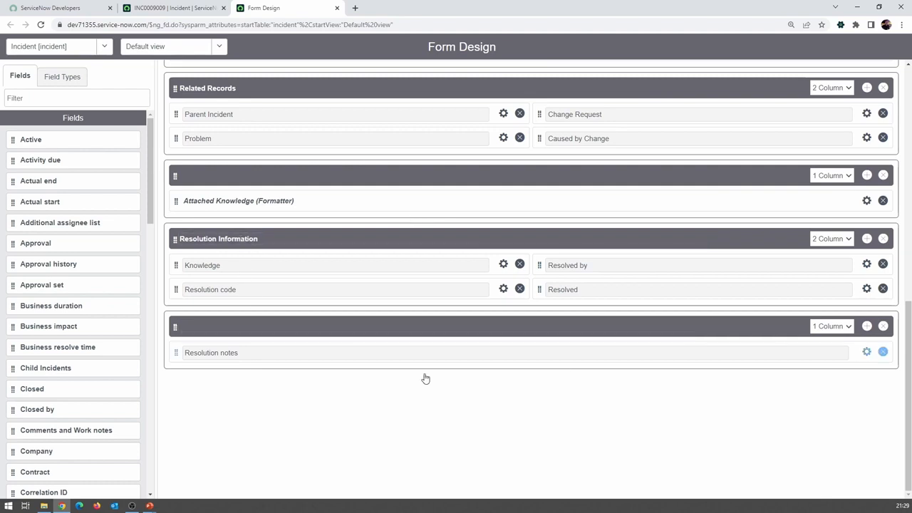
Add a new section below Resolution notes and title it "Informações de negócio".
left_click(866, 326)
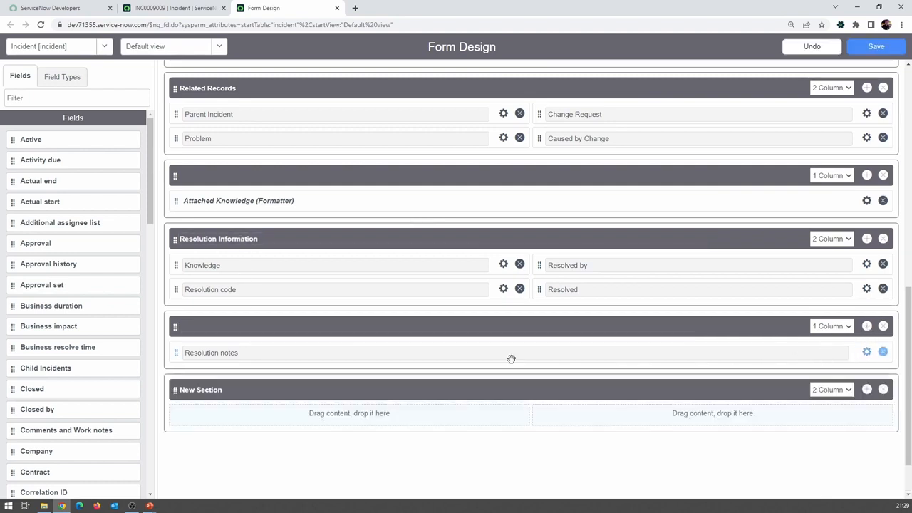
left_click(239, 389)
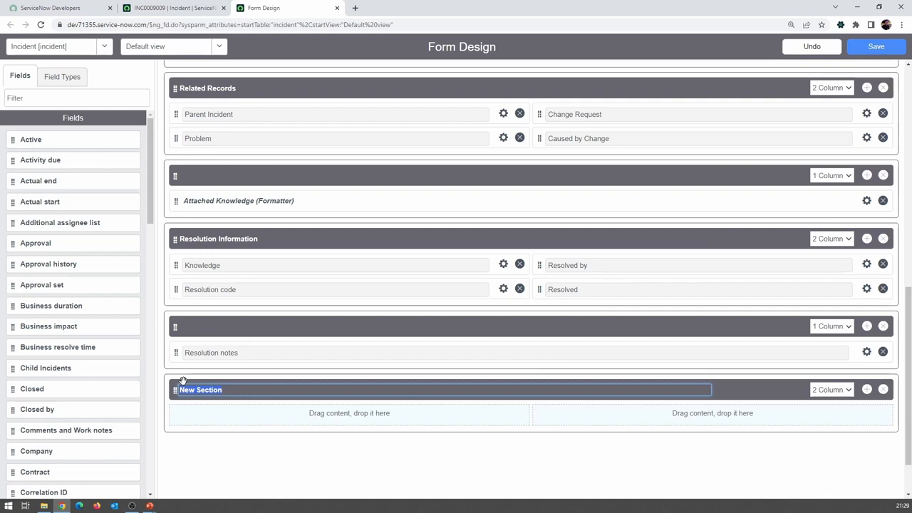
type("Informações")
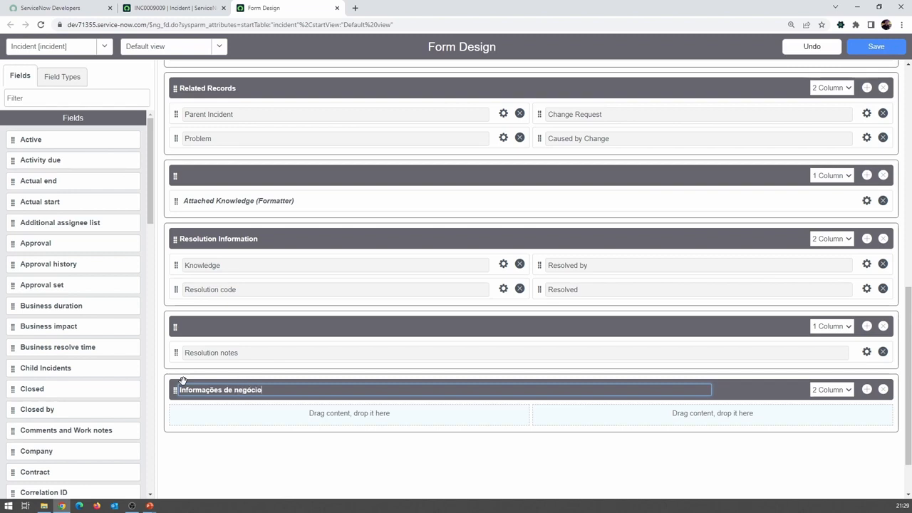
key("Tab")
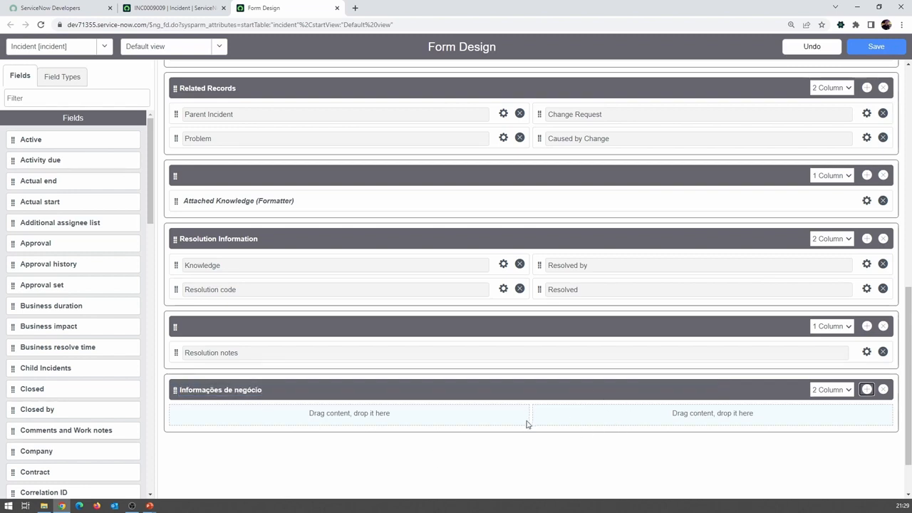
Switch the Informações de negócio section to one column, and restore its two-column layout.
left_click(832, 390)
left_click(830, 401)
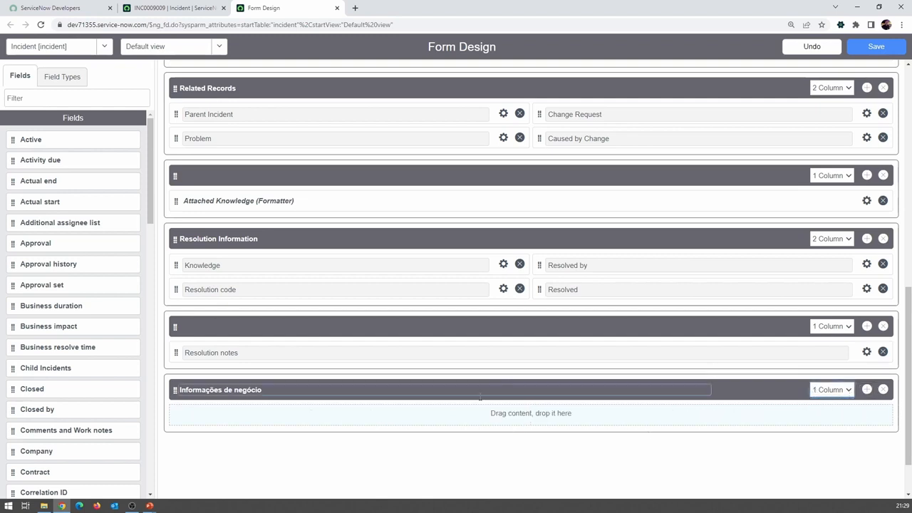
left_click(831, 390)
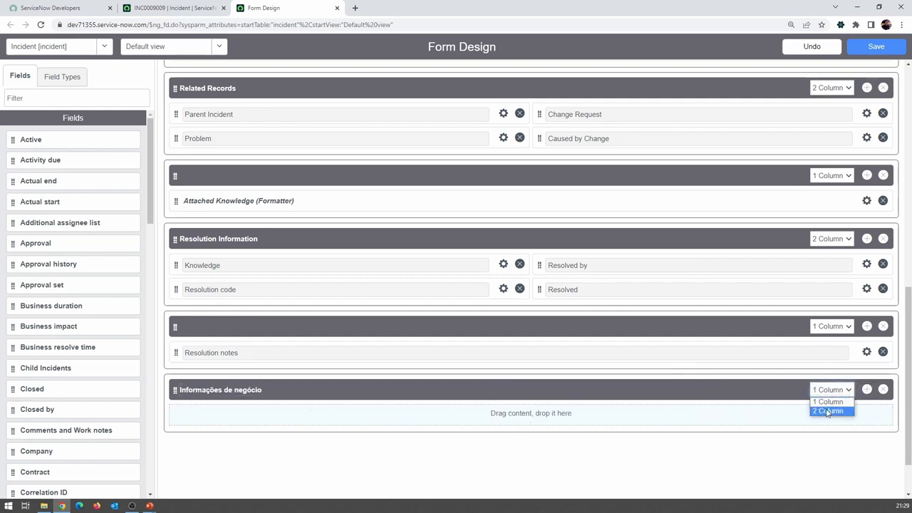
left_click(834, 413)
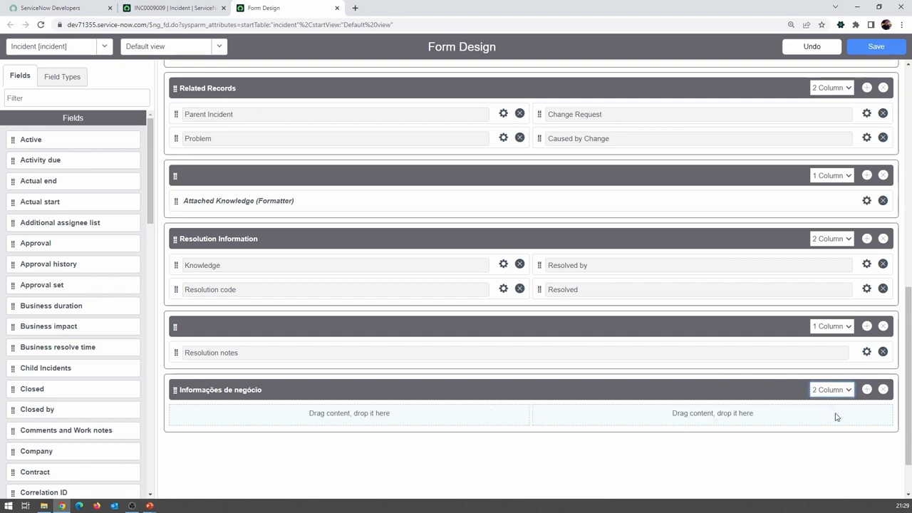
Filter the fields by "bus" and add Business duration and Business impact to Informações de negócio's first column, and Business resolve time to its second.
left_click(80, 100)
type("bus")
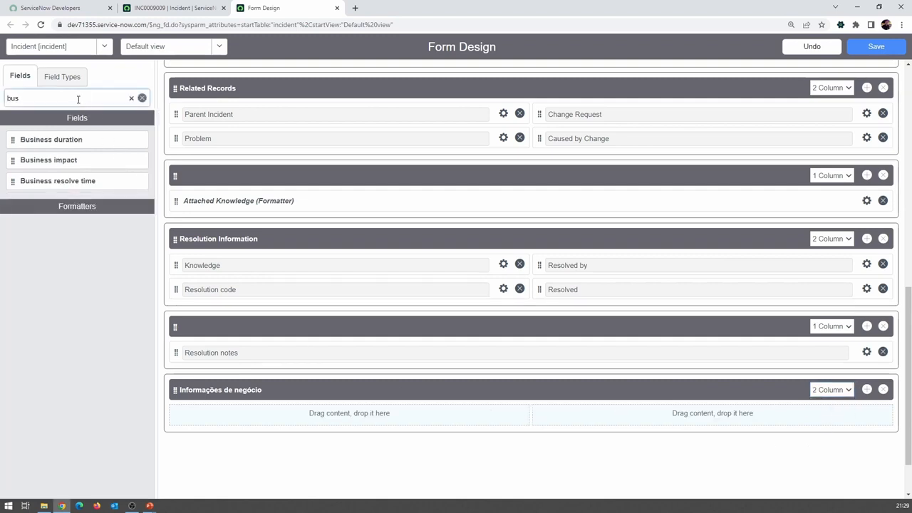
left_click_drag(13, 140, 247, 417)
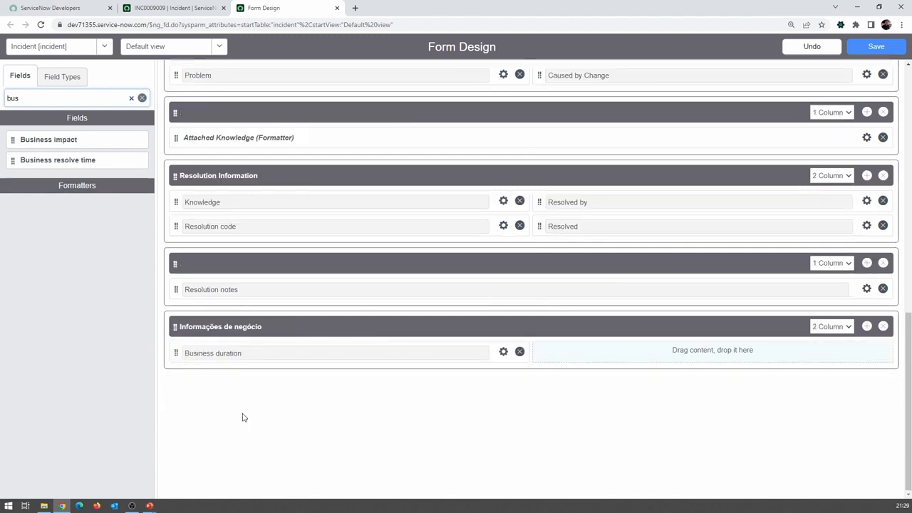
left_click_drag(12, 141, 195, 356)
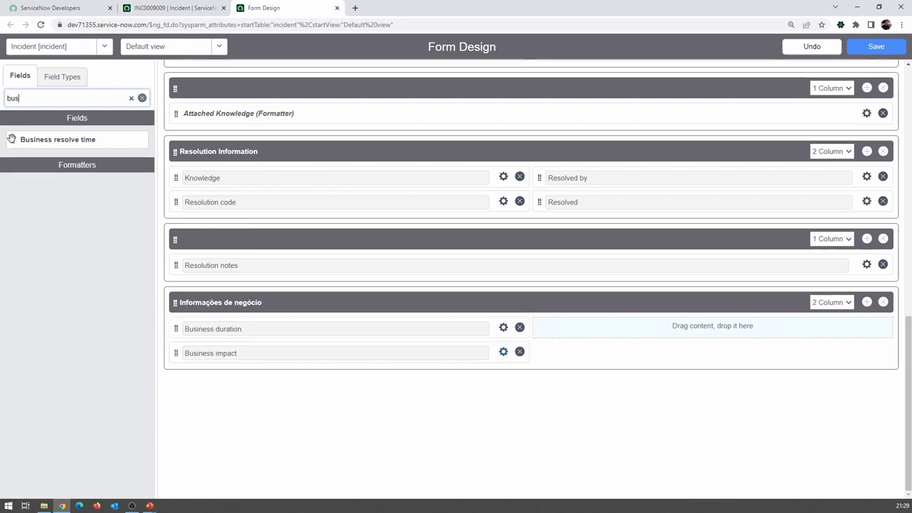
left_click_drag(13, 139, 612, 340)
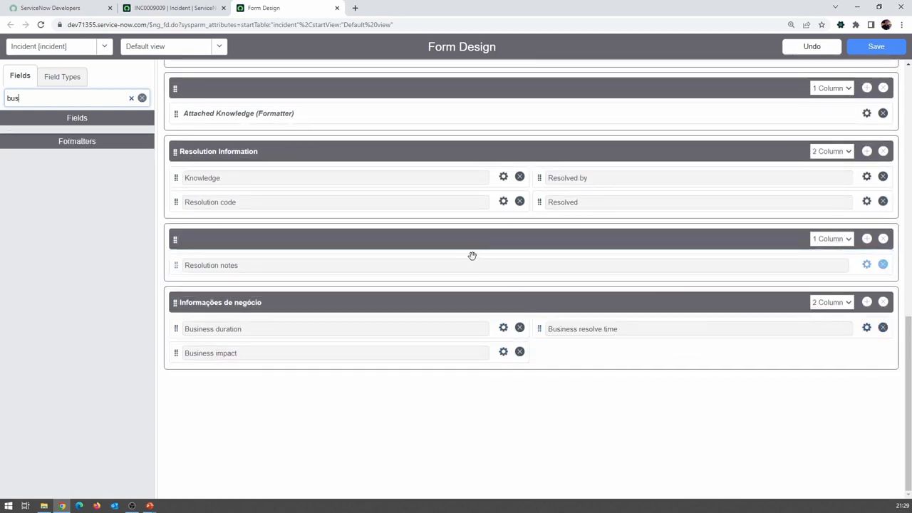
Move the Área de Negócio field from the main incident section to below Business resolve time in Informações de negócio, and save the form.
scroll(499, 263, "up", 15)
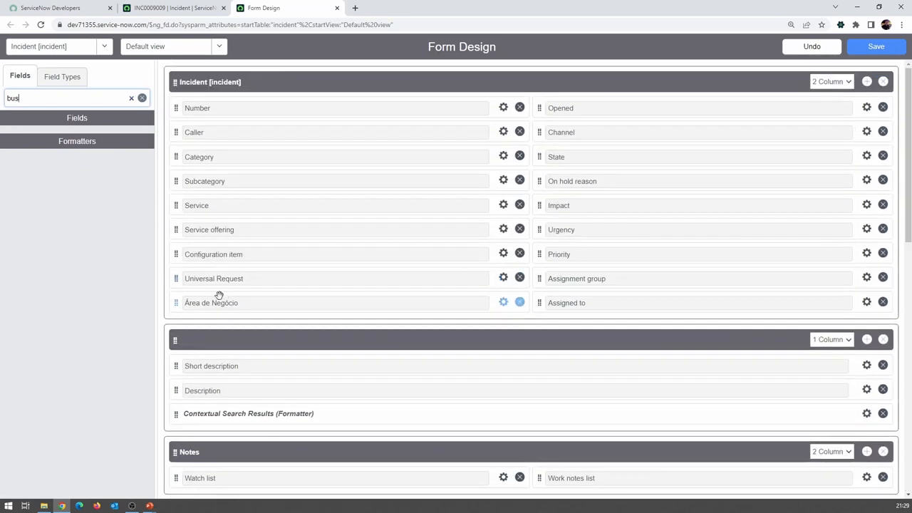
scroll(212, 307, "down", 2)
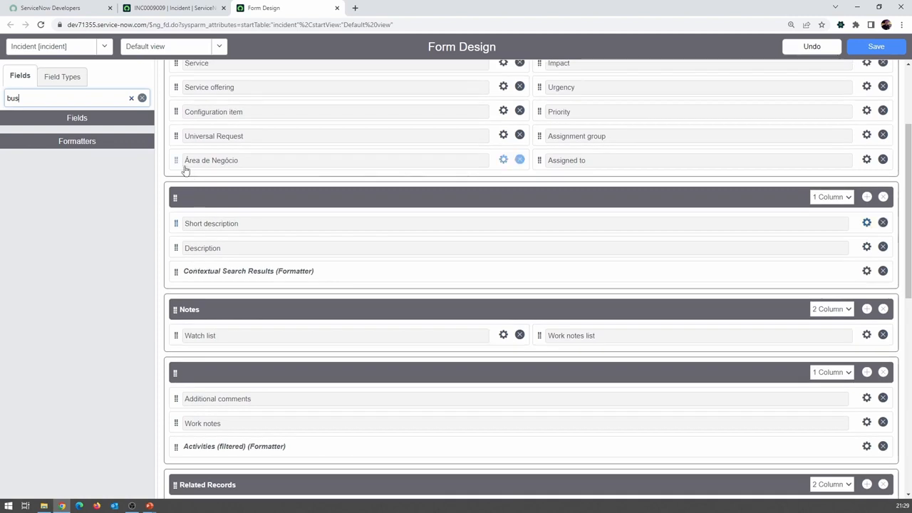
left_click_drag(176, 157, 563, 411)
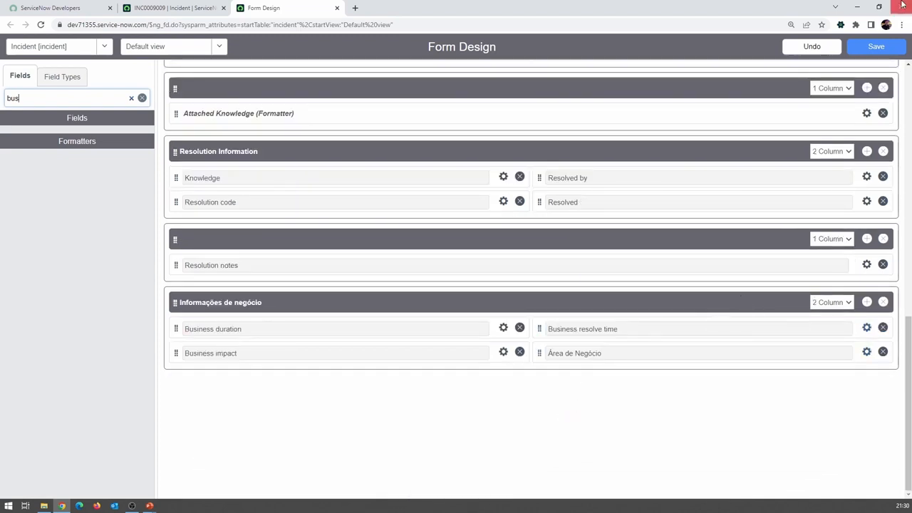
left_click(873, 51)
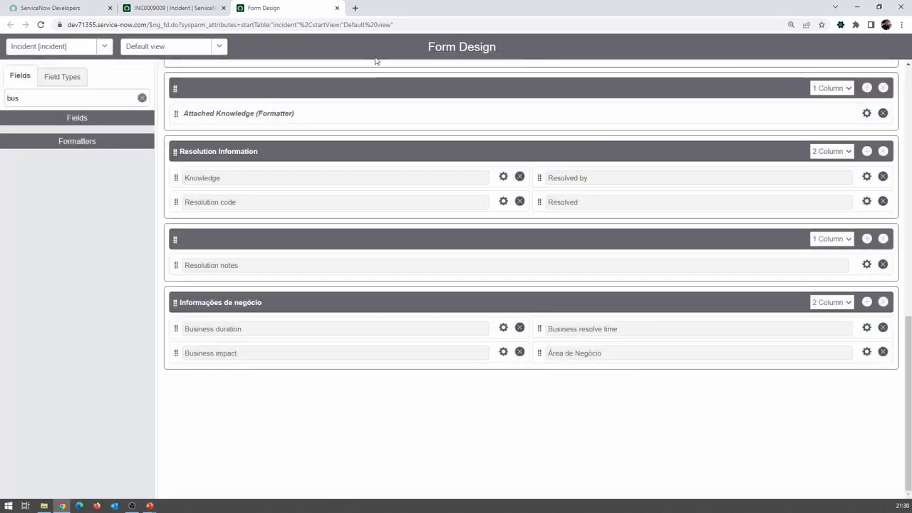
Reload the incident record and examine its Informações de negócio section, including the Área de Negócio choices, without selecting one.
left_click(125, 10)
left_click(41, 24)
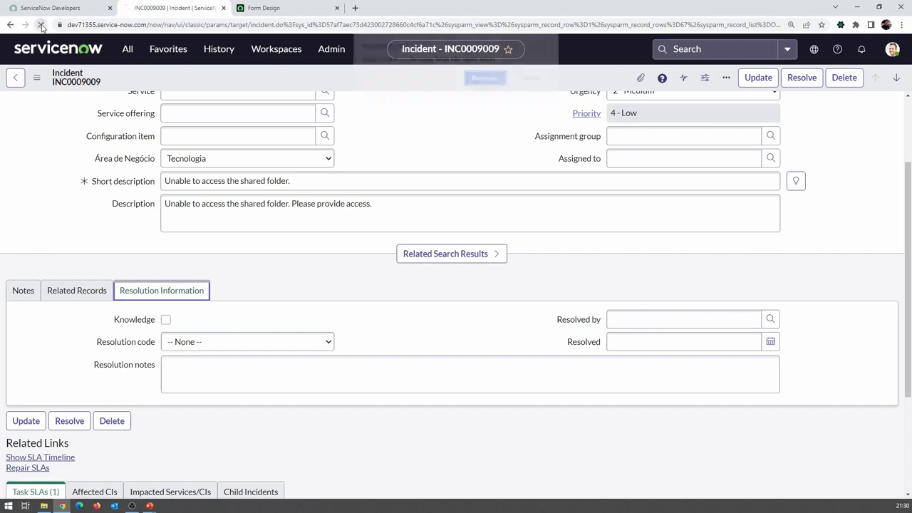
left_click(477, 81)
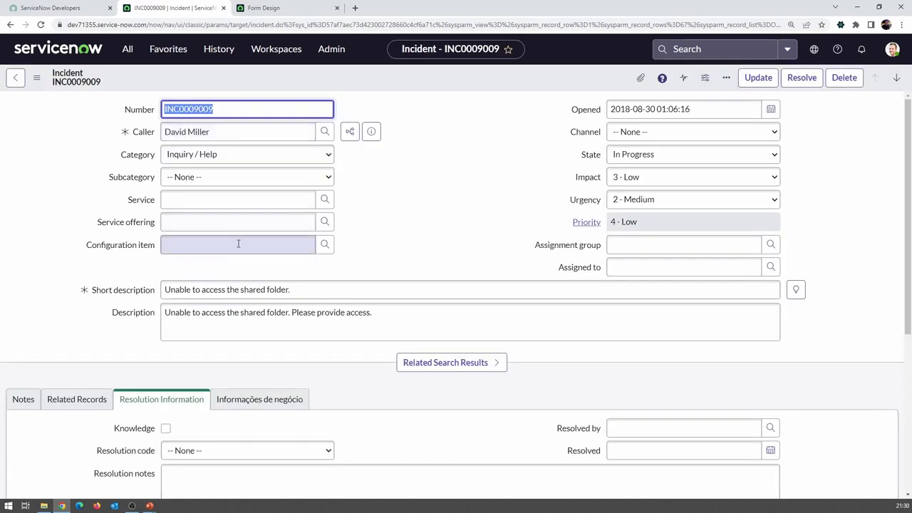
left_click(275, 405)
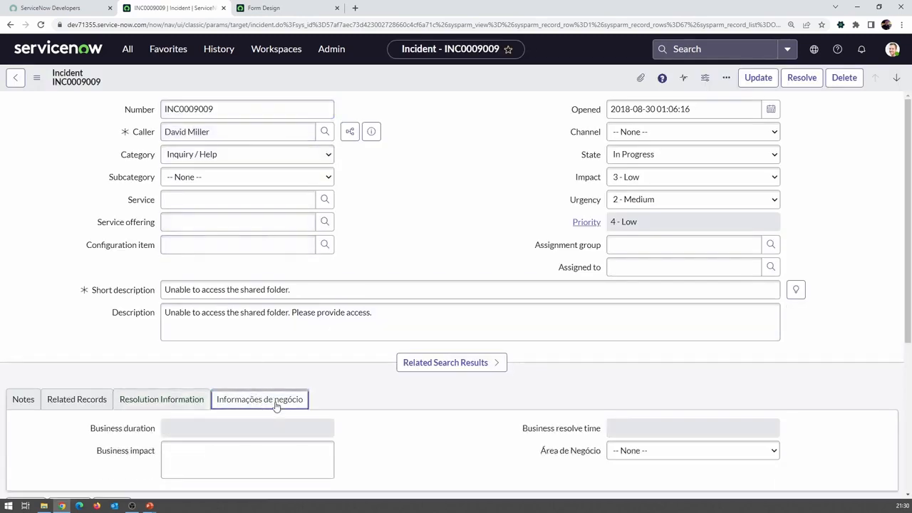
scroll(278, 404, "down", 2)
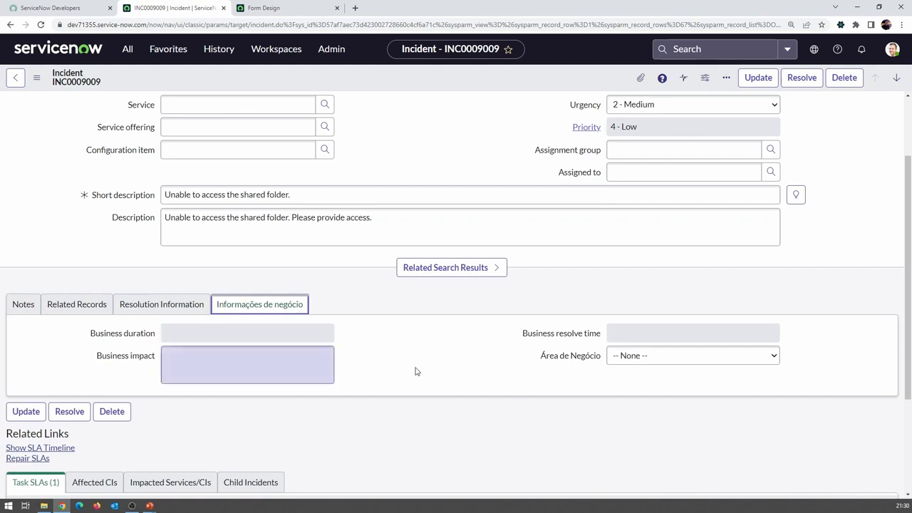
left_click(630, 355)
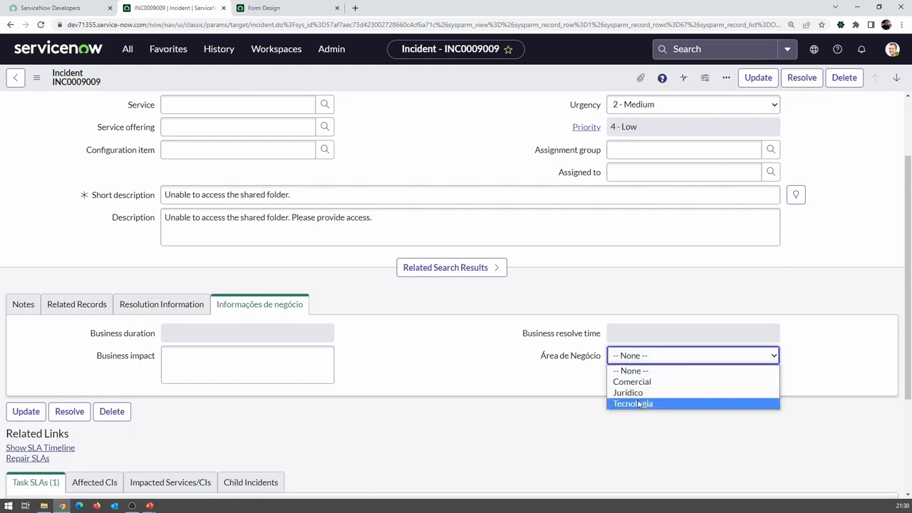
left_click(452, 380)
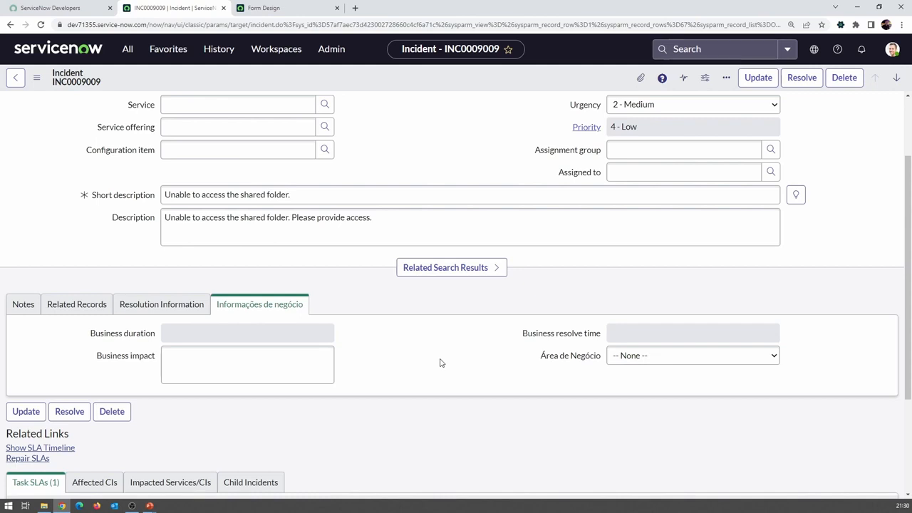
Return to Form Design and add a section with a blank title and one column below Informações de negócio.
left_click(296, 9)
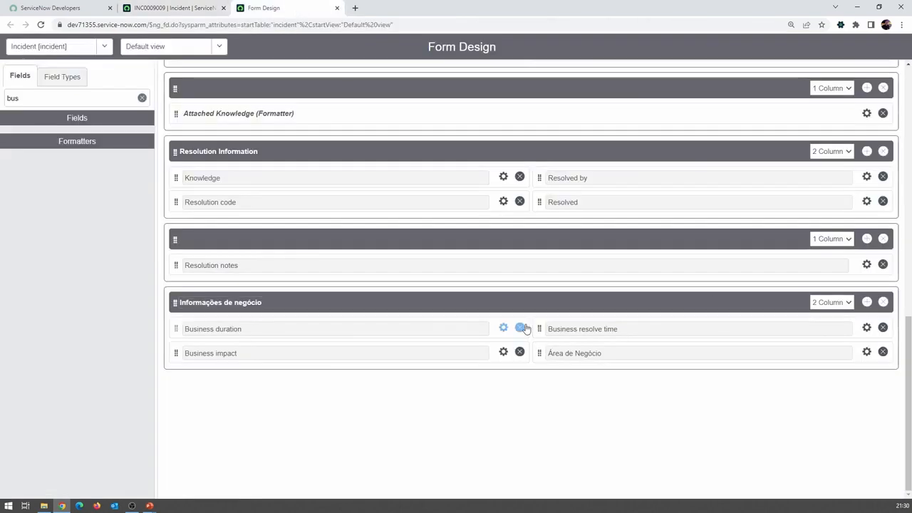
left_click(867, 303)
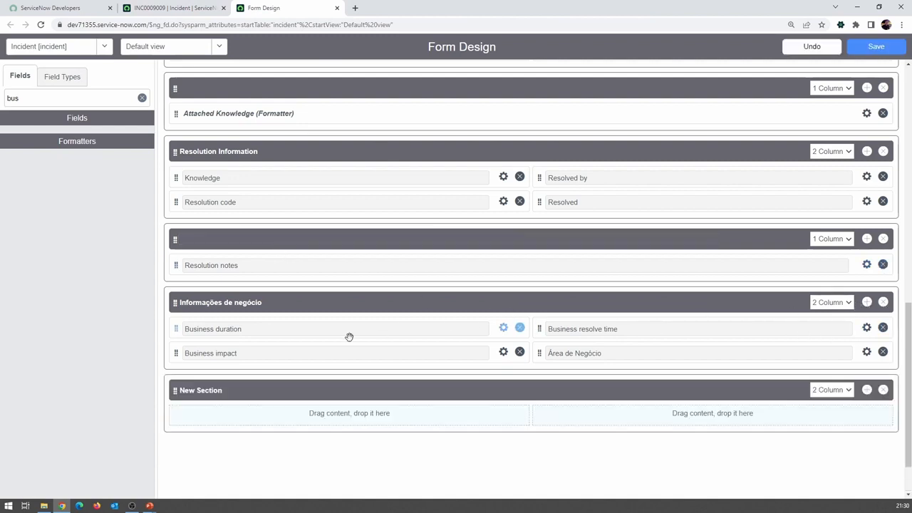
key("BackSpace")
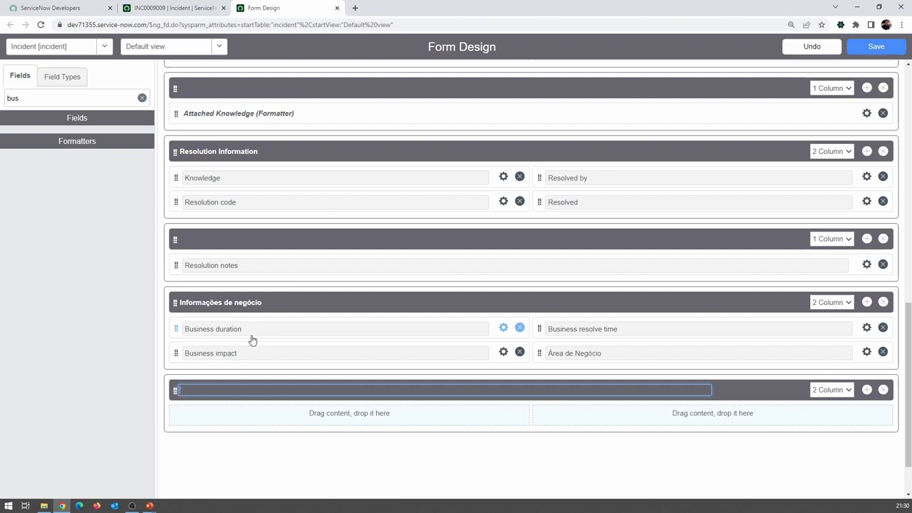
left_click(835, 390)
left_click(827, 407)
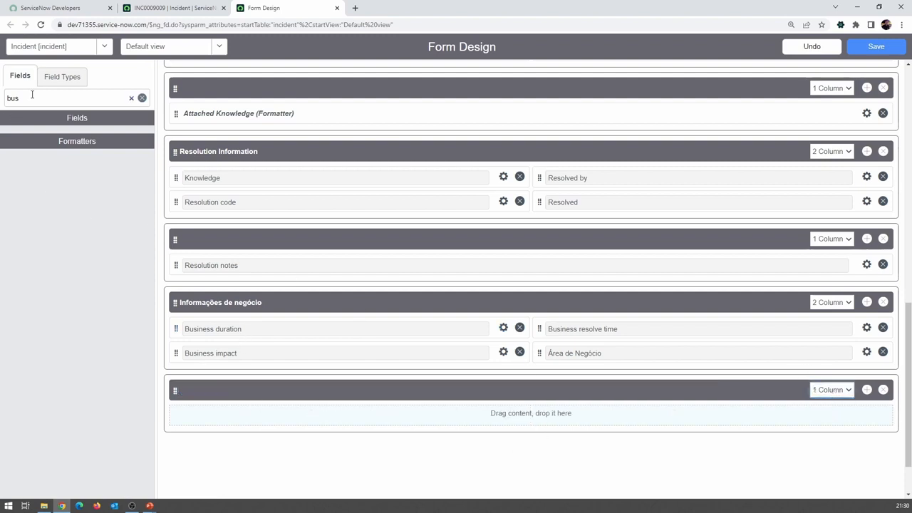
Clear the field filter, add the Company field to the untitled one-column section, and save the form.
left_click(142, 98)
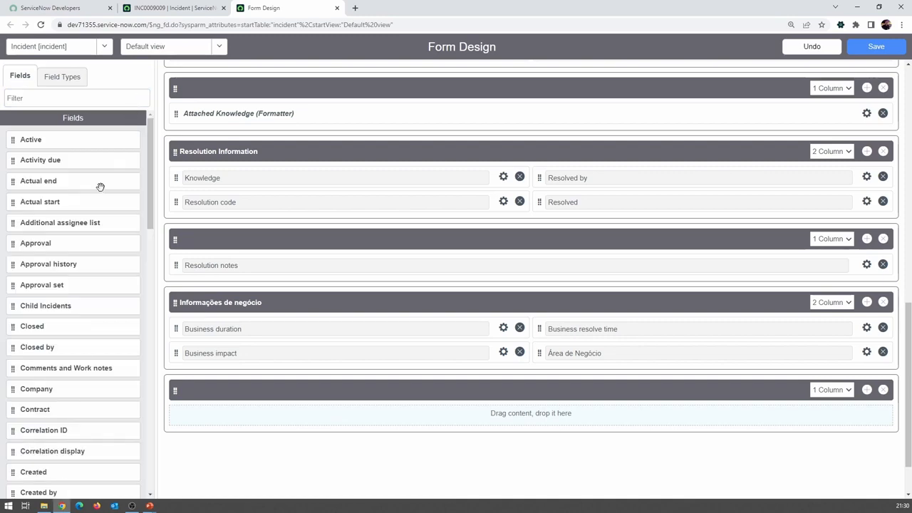
scroll(99, 192, "down", 3)
scroll(82, 204, "up", 1)
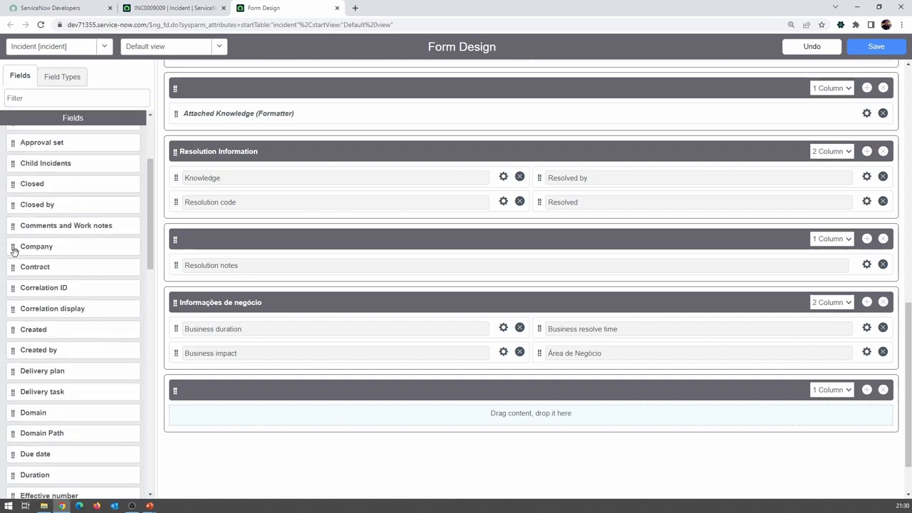
left_click_drag(12, 248, 438, 422)
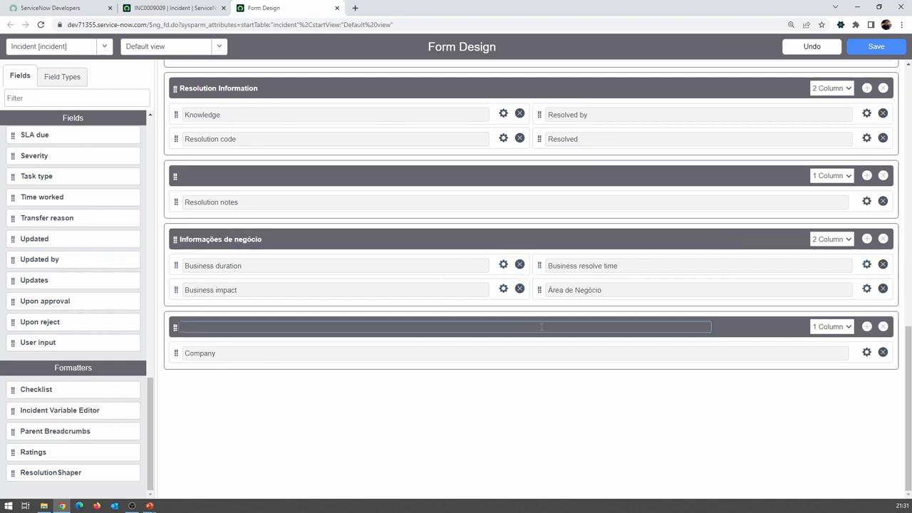
left_click(854, 51)
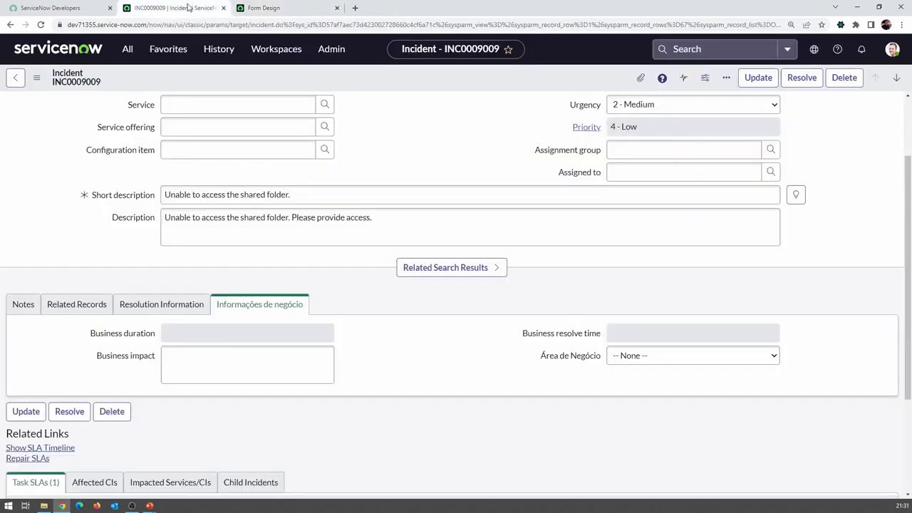
Reload the incident record and check where the Company field is placed within Informações de negócio.
left_click(187, 8)
left_click(40, 25)
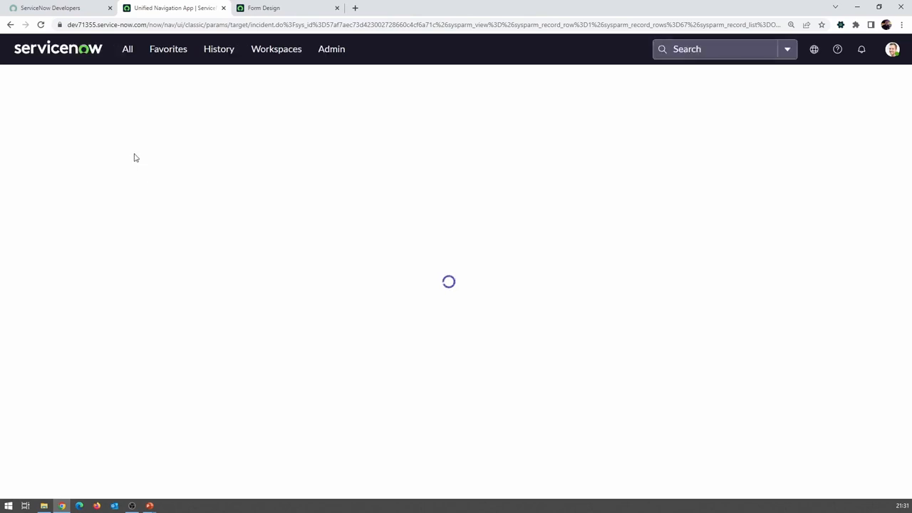
scroll(264, 269, "down", 2)
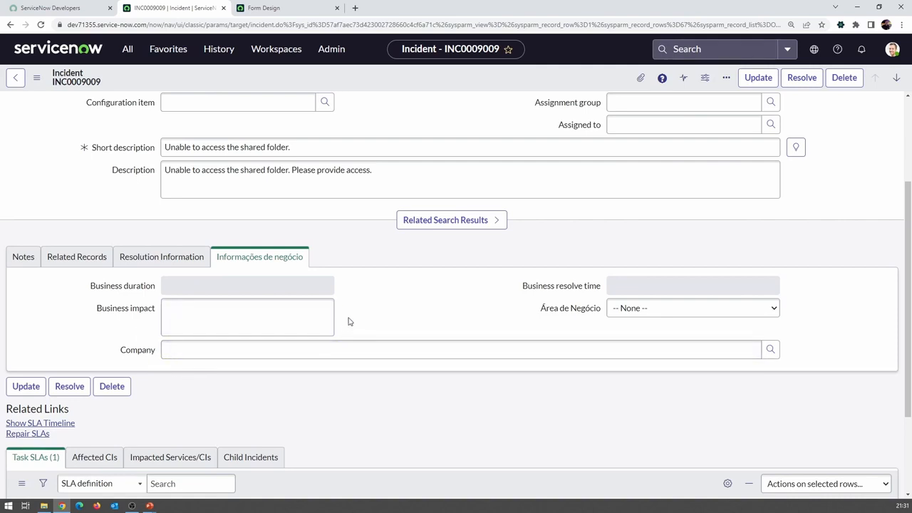
Return to Form Design, title the section containing Company "Info Empresa", and save the form.
left_click(275, 10)
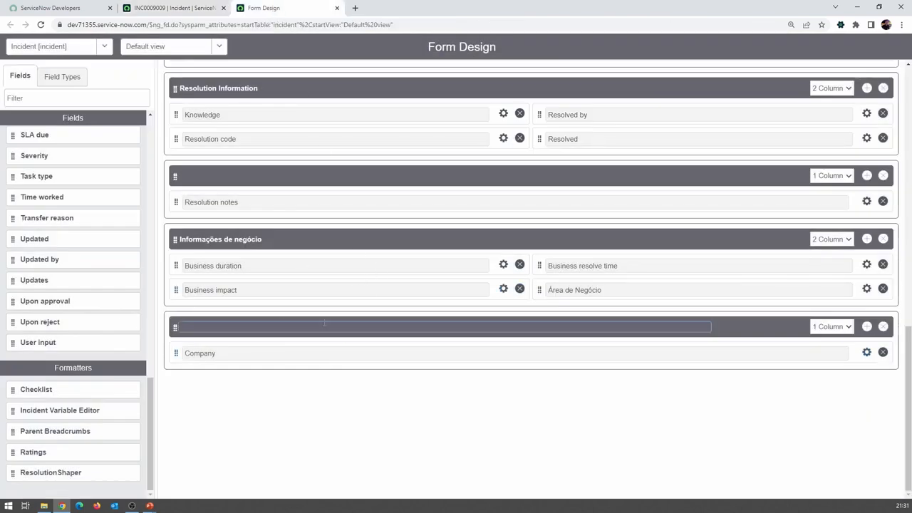
left_click(240, 330)
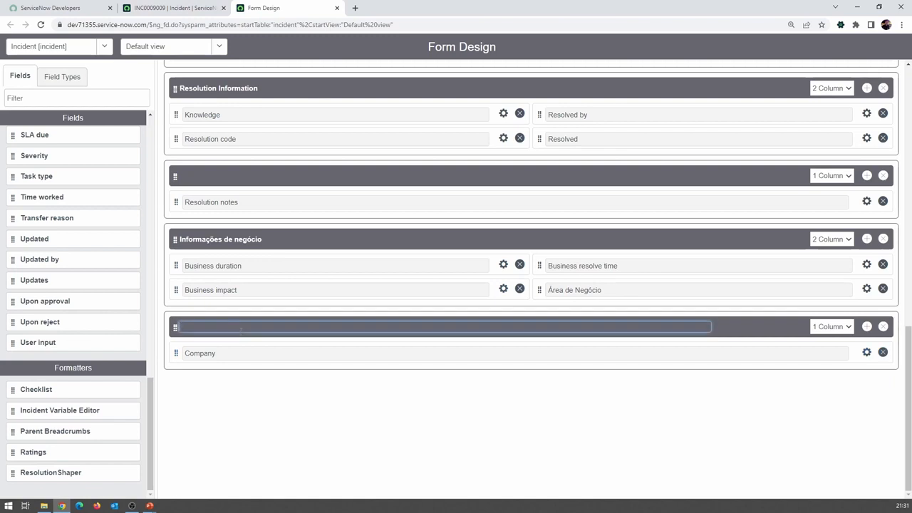
type("Empresa")
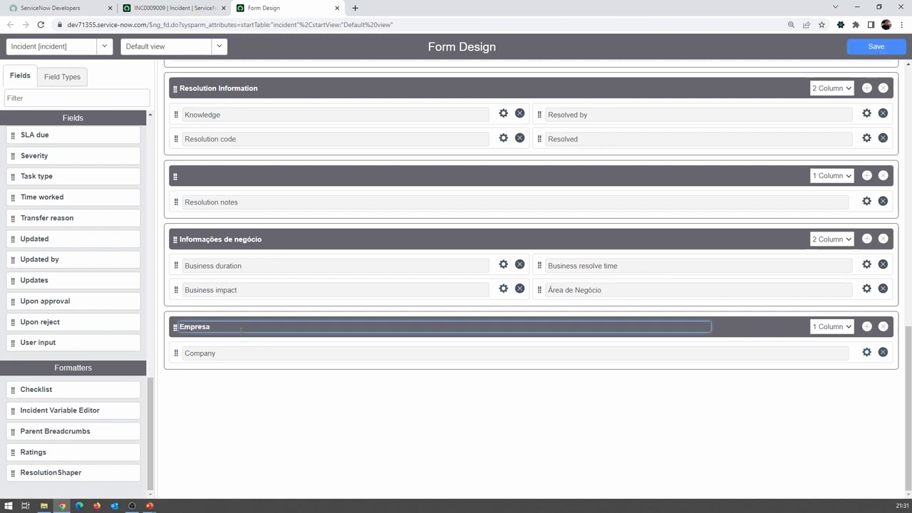
type("Info")
left_click(891, 48)
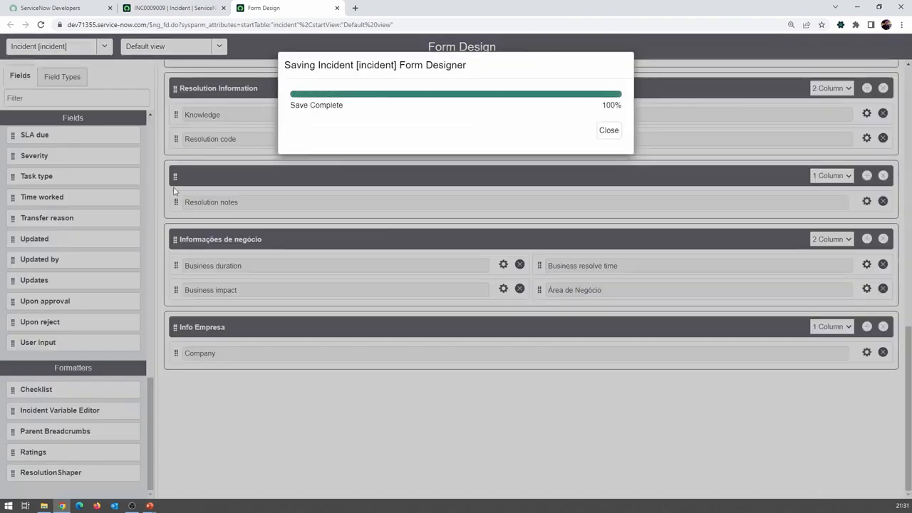
Reload the incident record and check the Company field under the Info Empresa section.
left_click(179, 14)
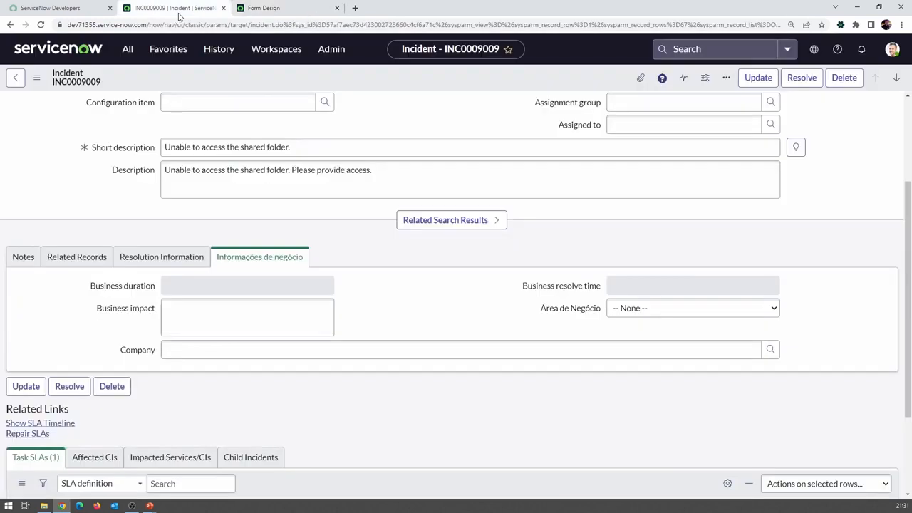
left_click(41, 24)
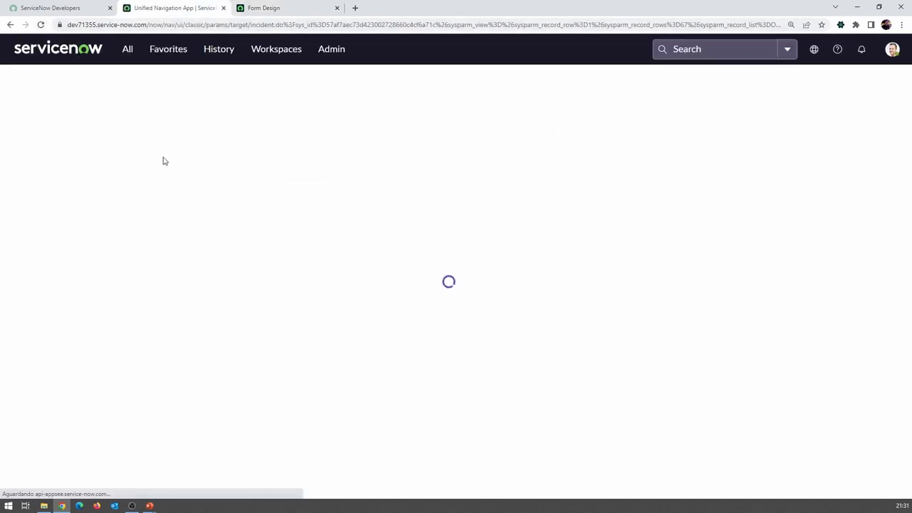
scroll(164, 159, "down", 1)
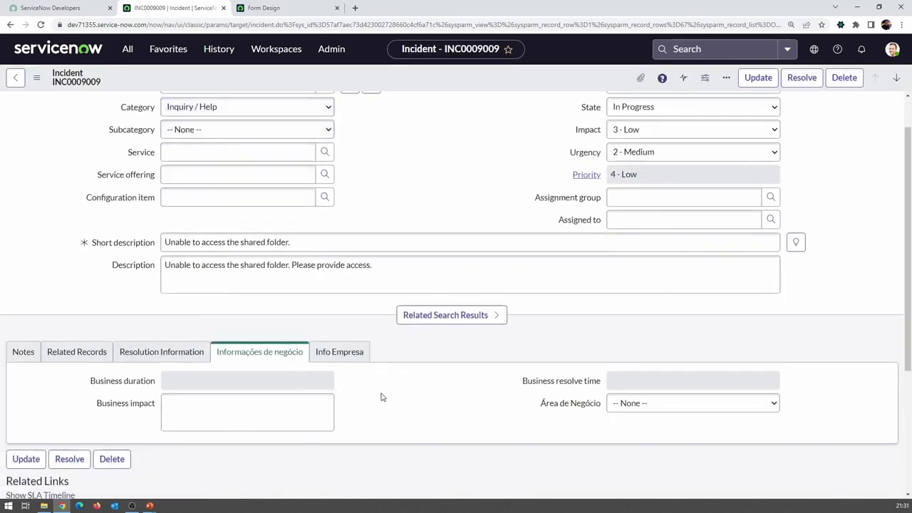
scroll(378, 406, "down", 2)
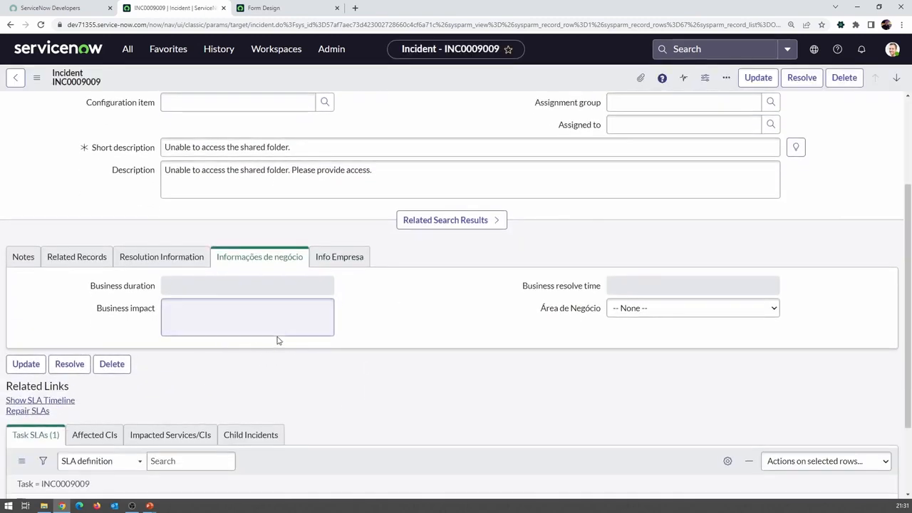
left_click(325, 260)
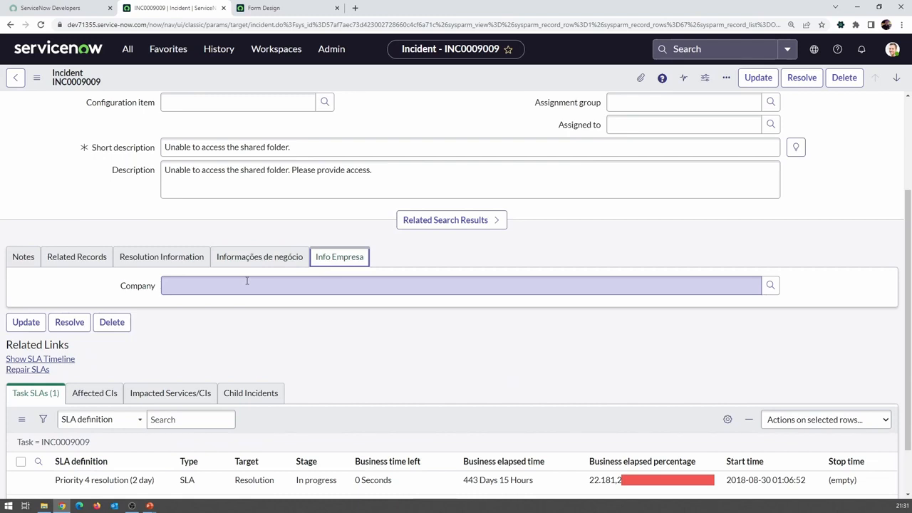
scroll(247, 281, "up", 2)
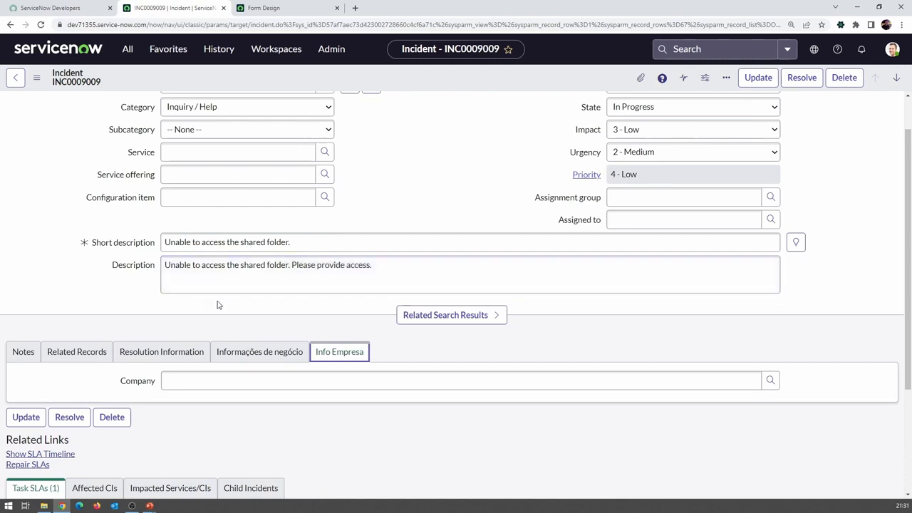
scroll(218, 304, "up", 1)
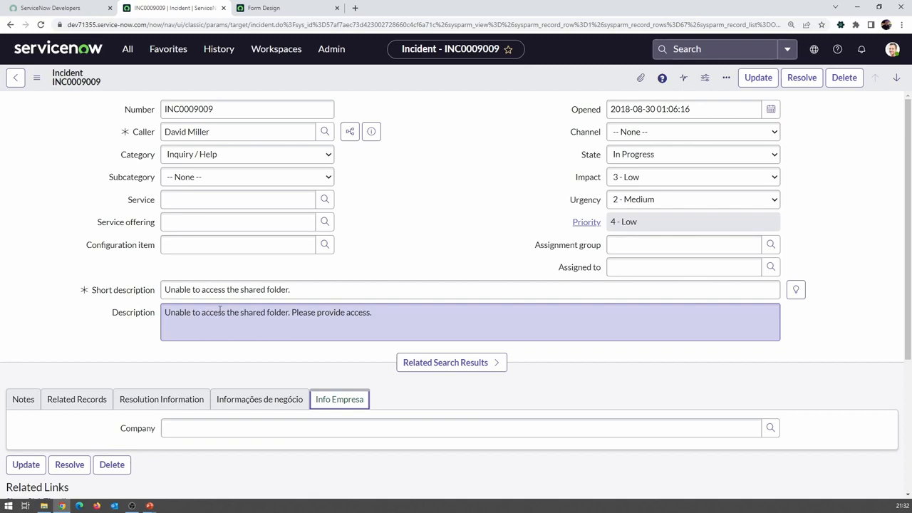
Return to Form Design, look over the incident form's sections up to the first one, and close the designer.
left_click(299, 16)
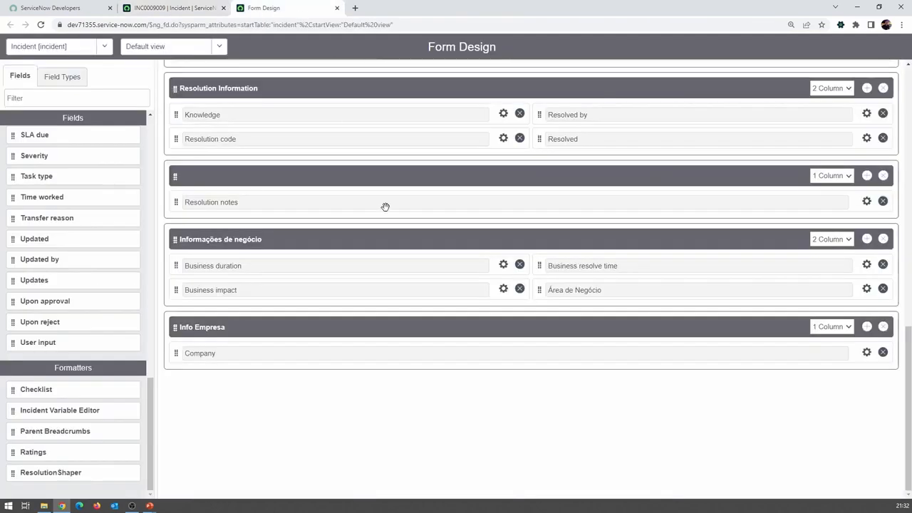
scroll(538, 244, "up", 3)
scroll(540, 245, "up", 7)
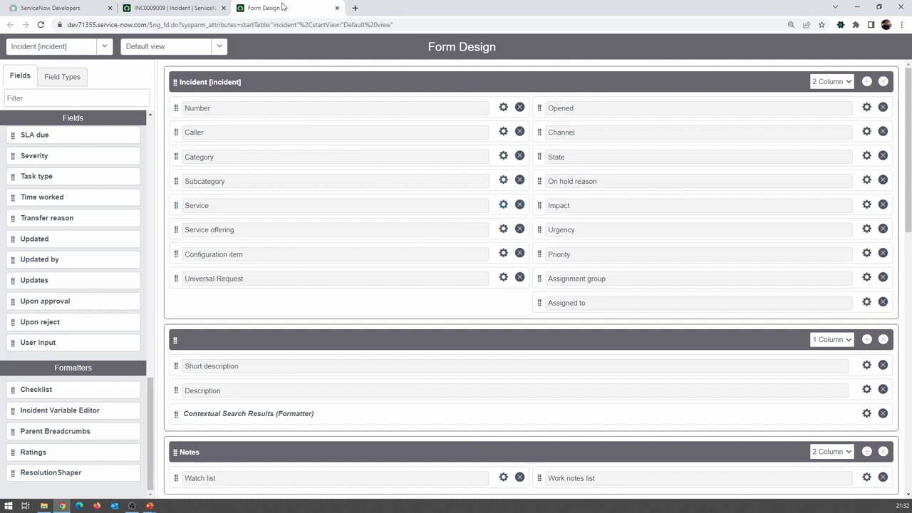
left_click(338, 8)
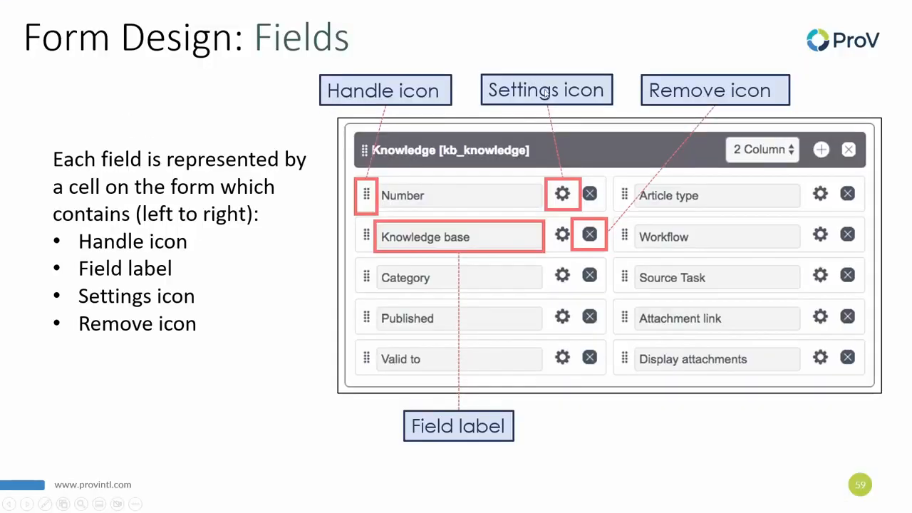
left_click(266, 96)
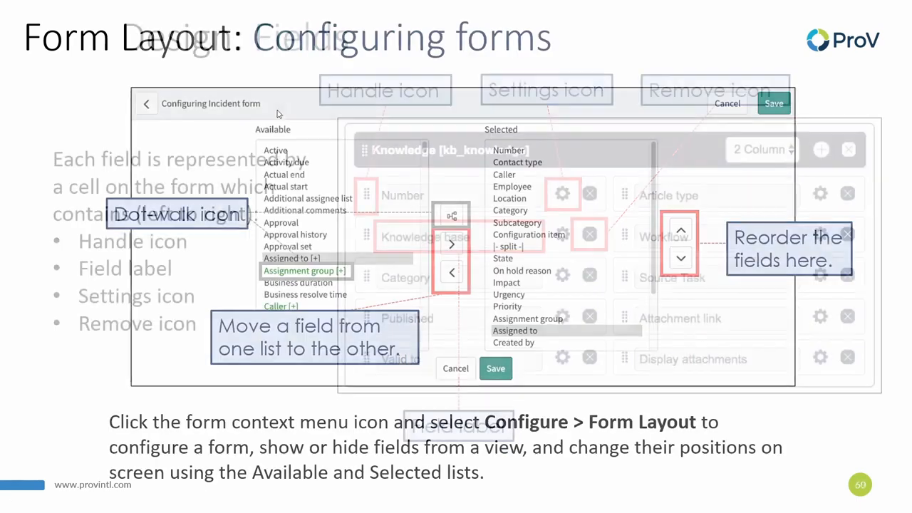
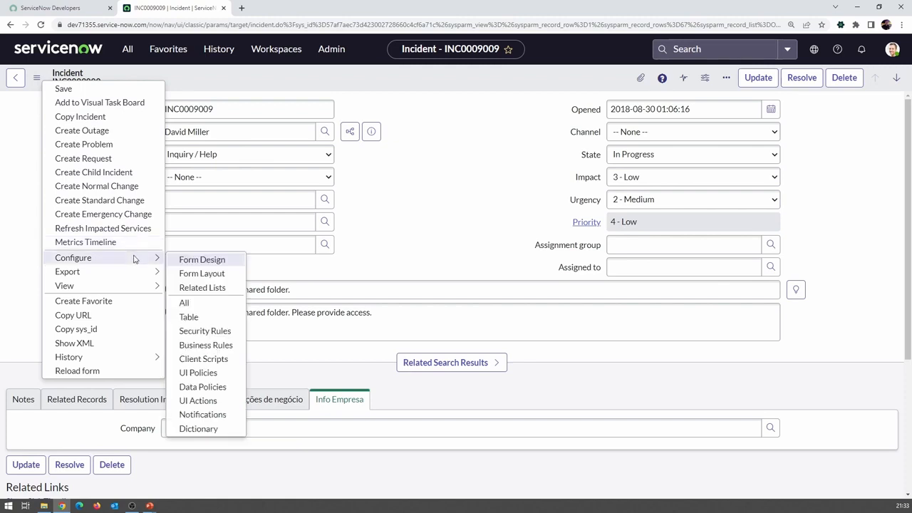
Open the incident's Form Layout configuration and look through the available view names, keeping Default view.
left_click(202, 274)
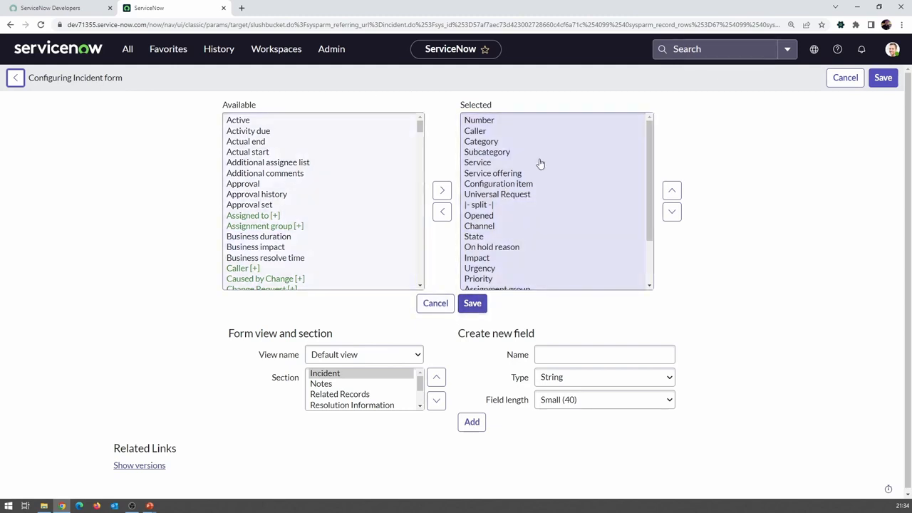
scroll(443, 248, "down", 1)
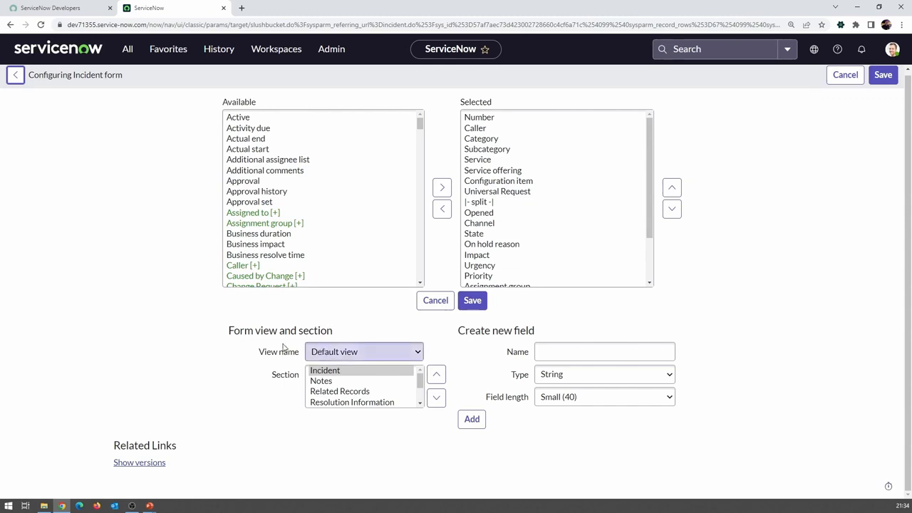
left_click(314, 352)
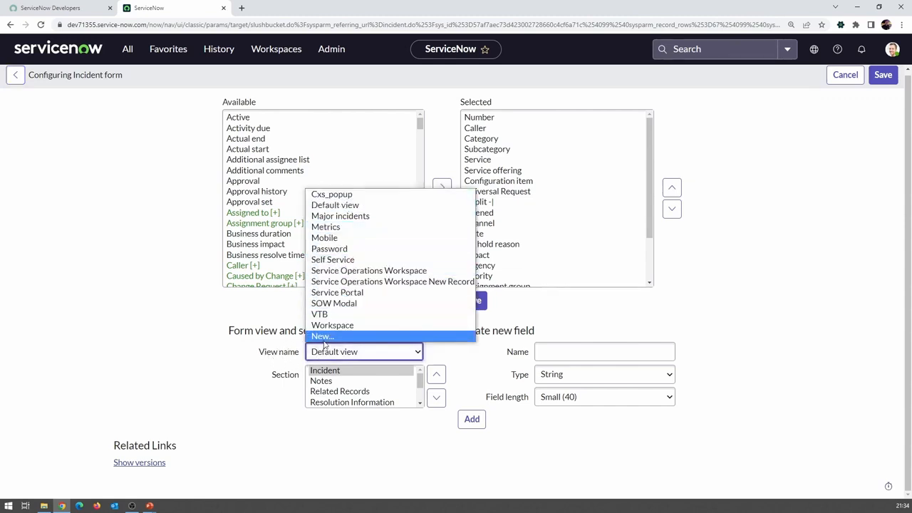
left_click(218, 329)
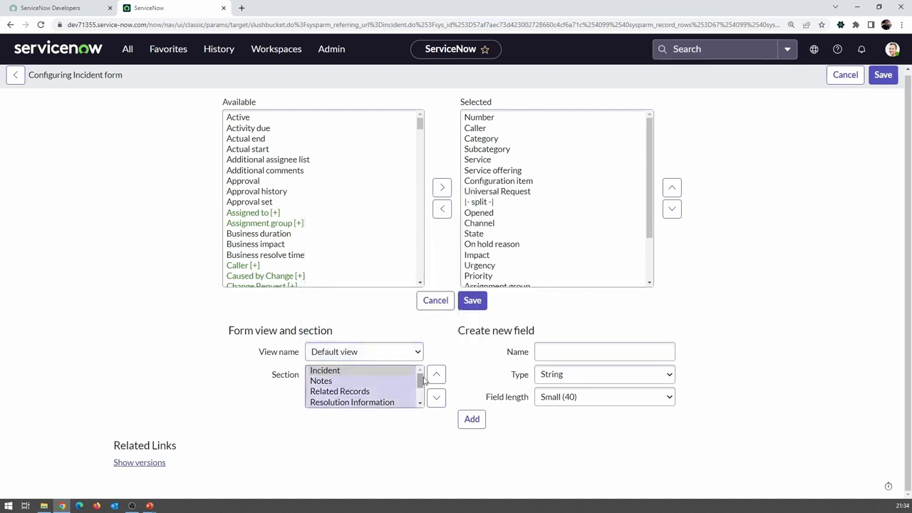
Examine the fields assigned to Incident, Notes, Related Records, Informações de negócio and Info Empresa, plus the new-section prompt, without creating a section.
left_click(358, 370)
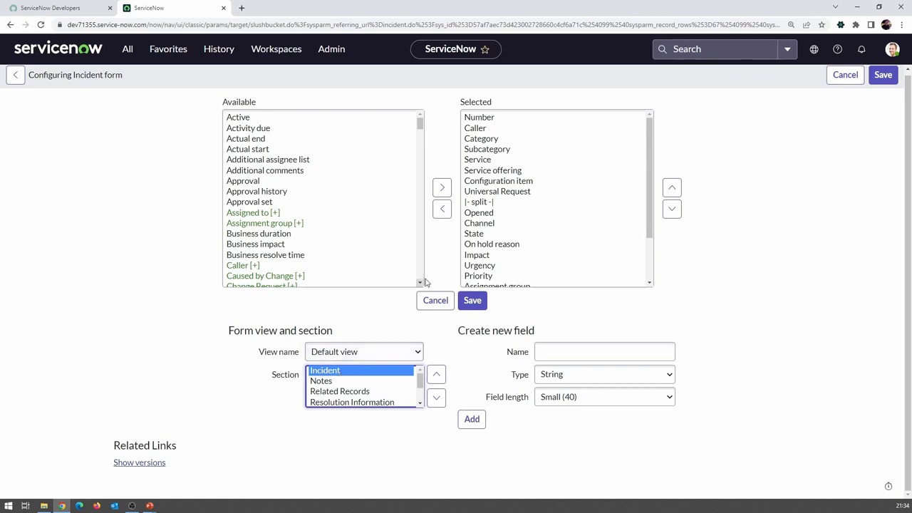
left_click(332, 383)
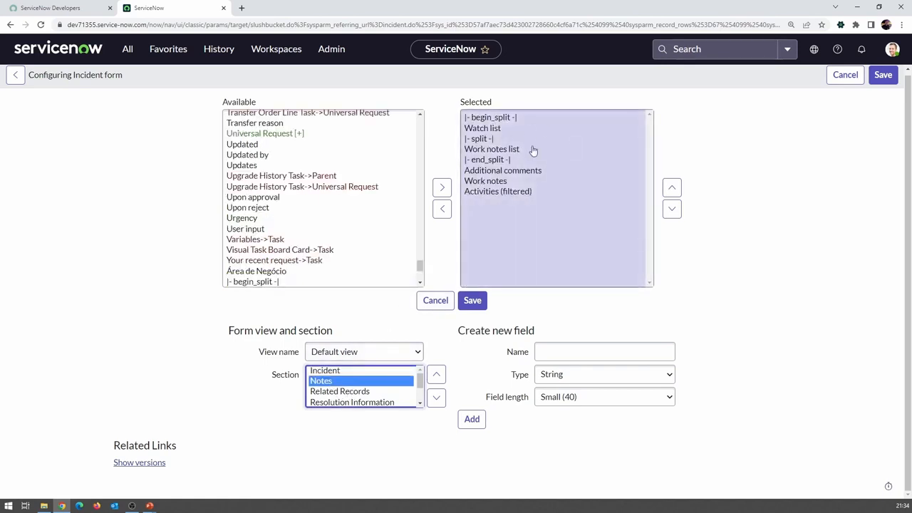
left_click(372, 392)
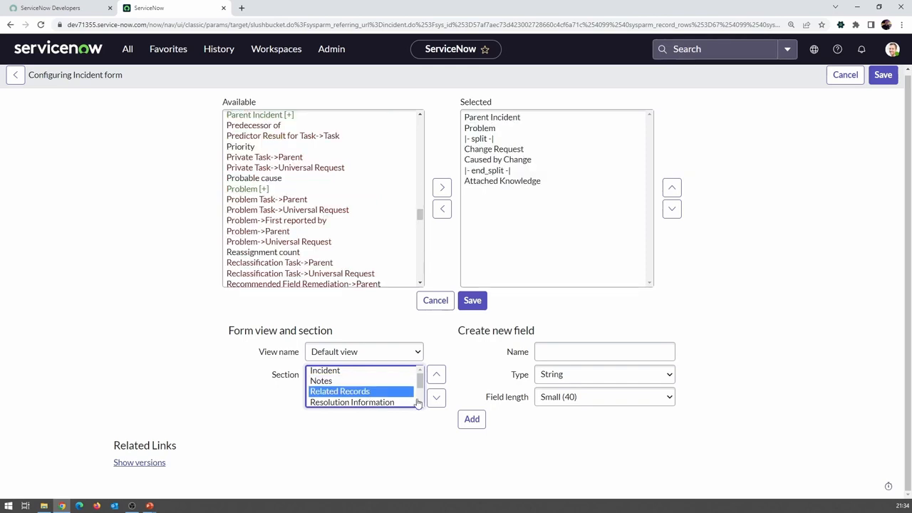
scroll(417, 403, "down", 2)
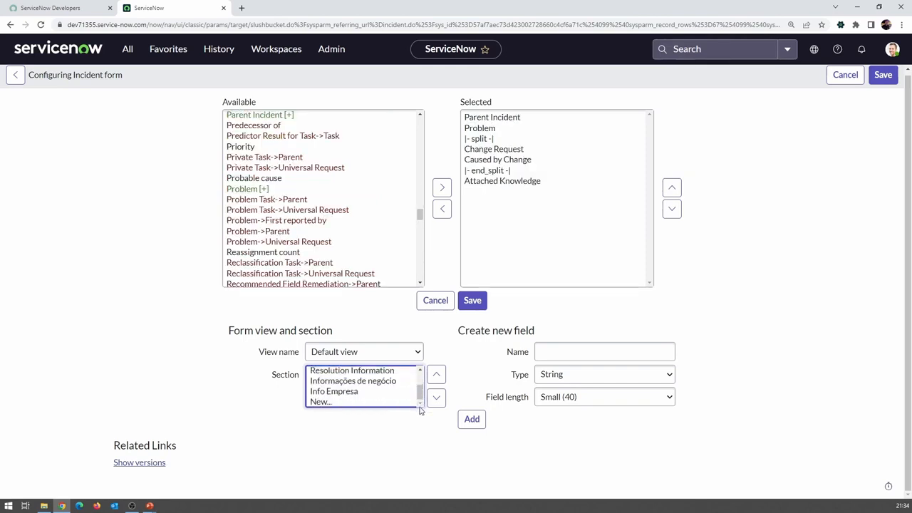
left_click(384, 385)
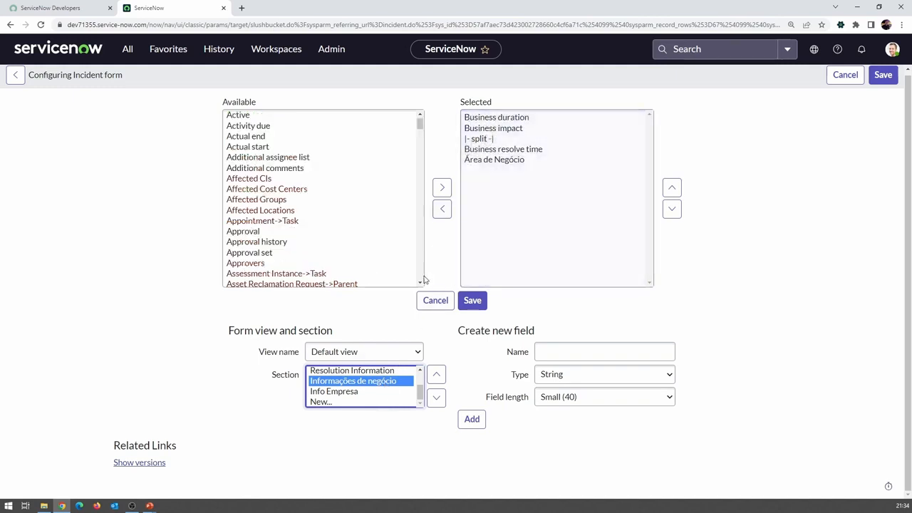
left_click(354, 394)
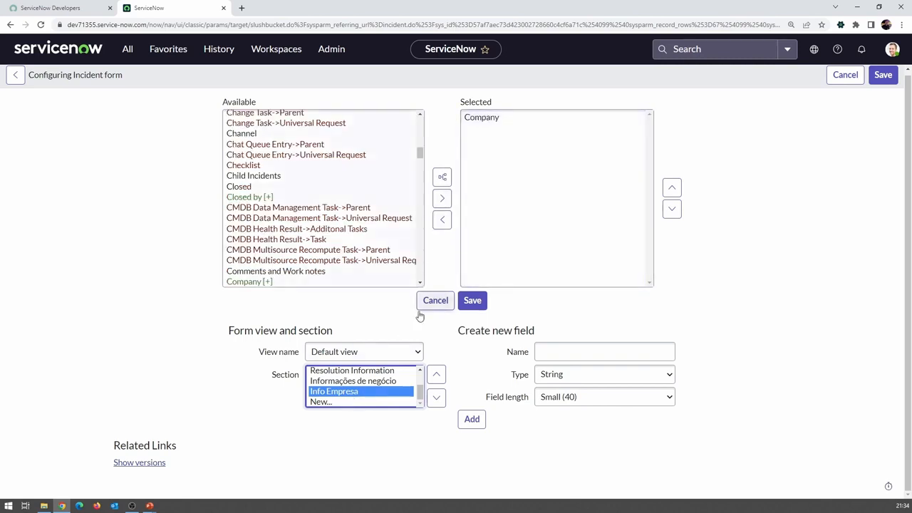
left_click(321, 402)
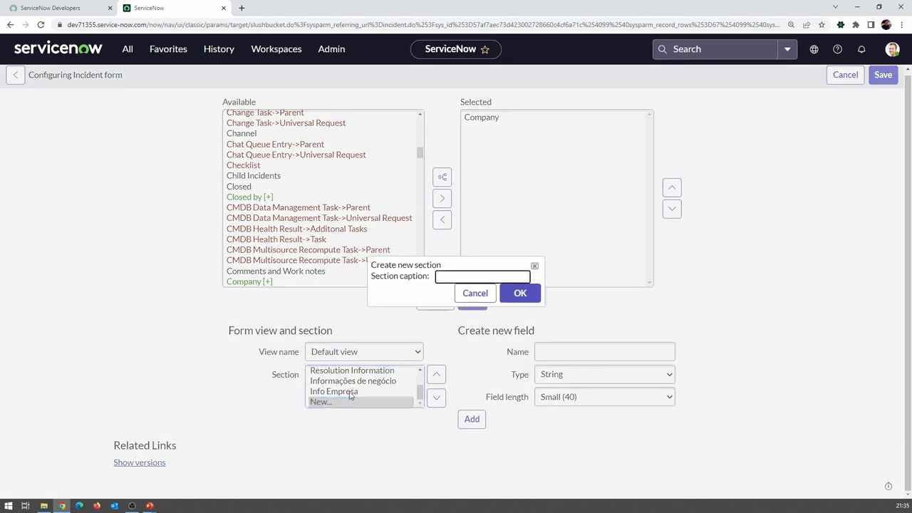
left_click(479, 298)
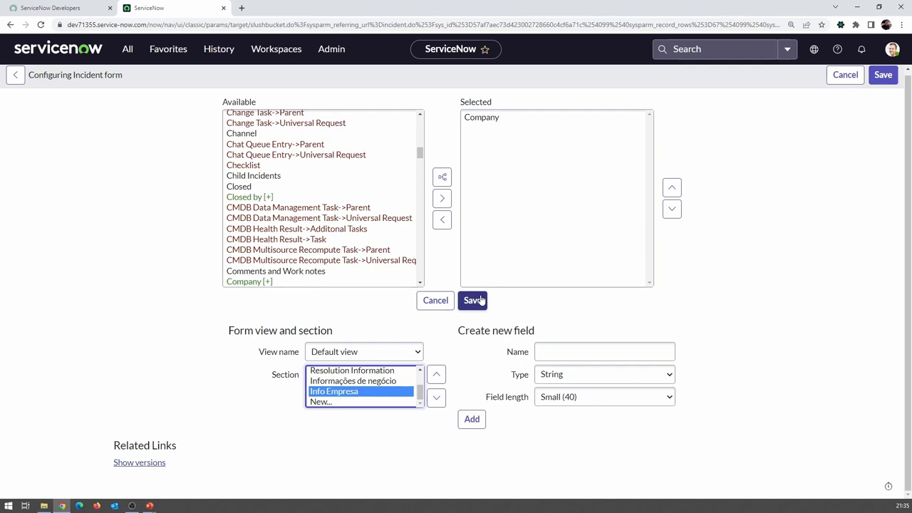
Reselect the Incident section and examine the name, type and field length options for creating a new field.
scroll(375, 382, "up", 1)
left_click(375, 382)
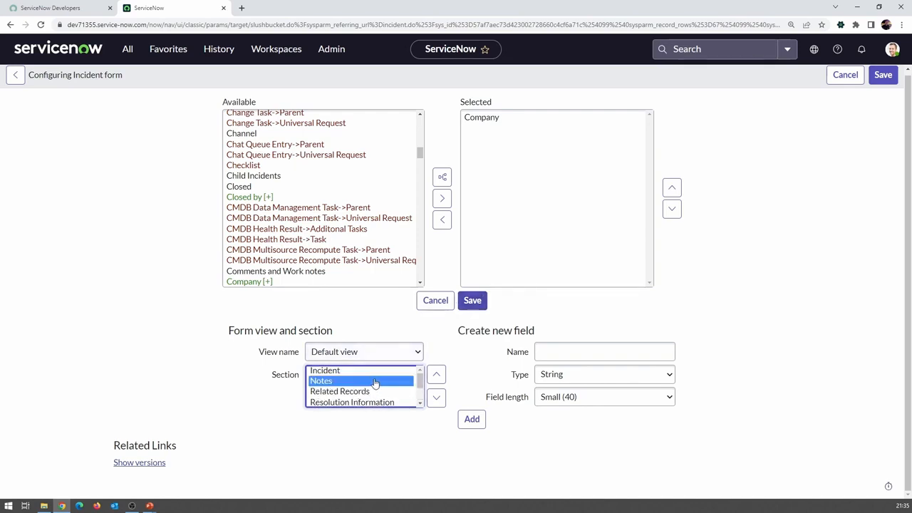
left_click(383, 372)
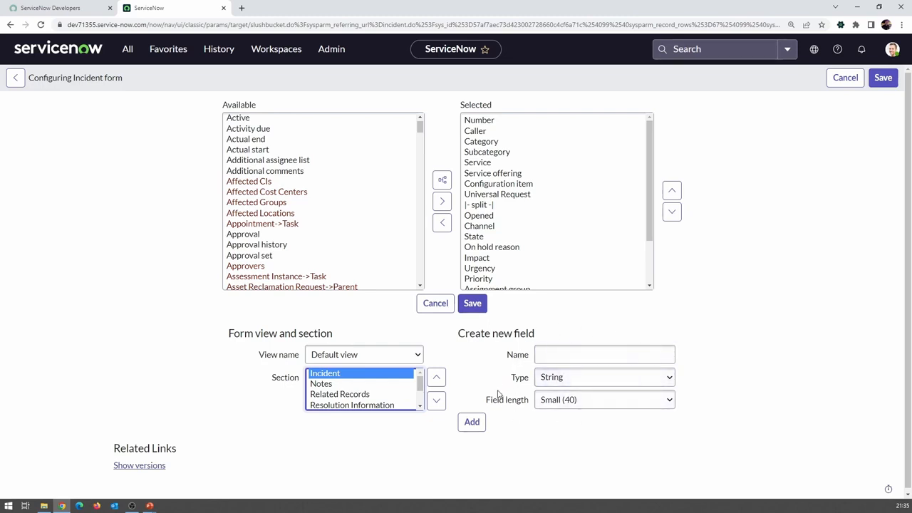
left_click(556, 354)
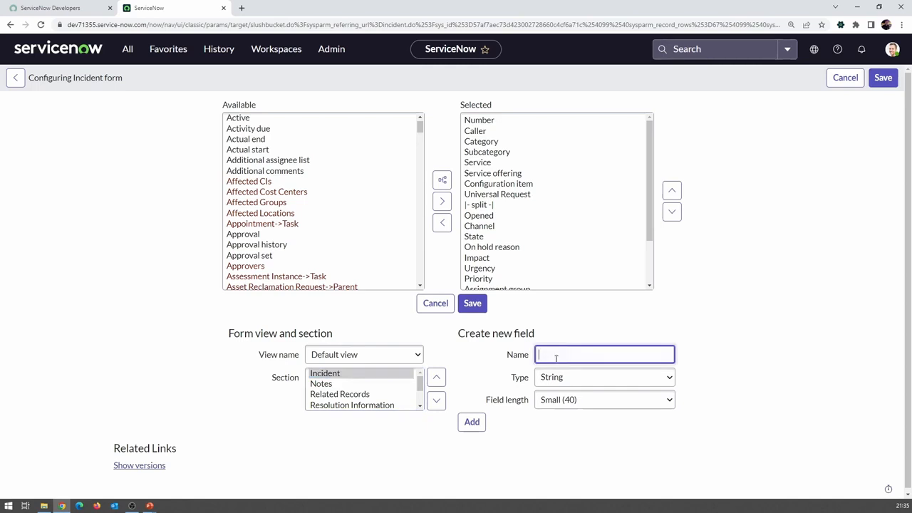
left_click(577, 377)
left_click(694, 382)
left_click(657, 399)
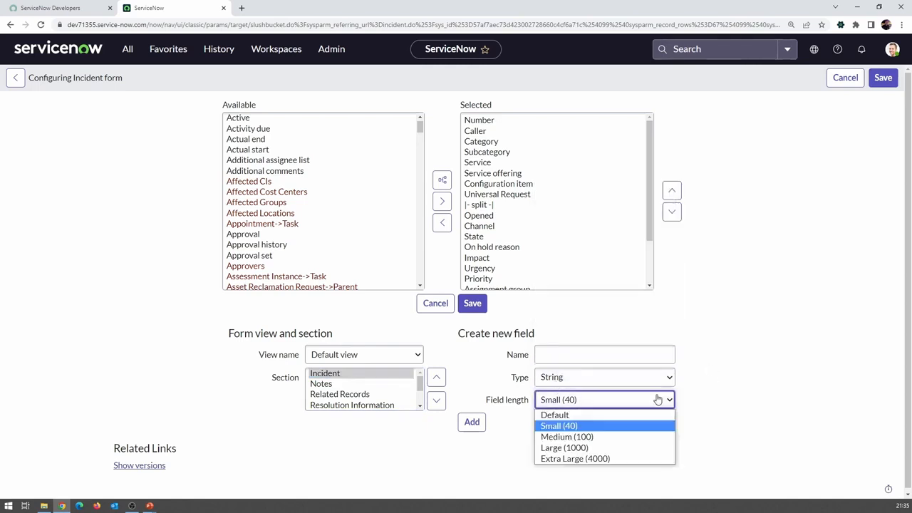
left_click(705, 384)
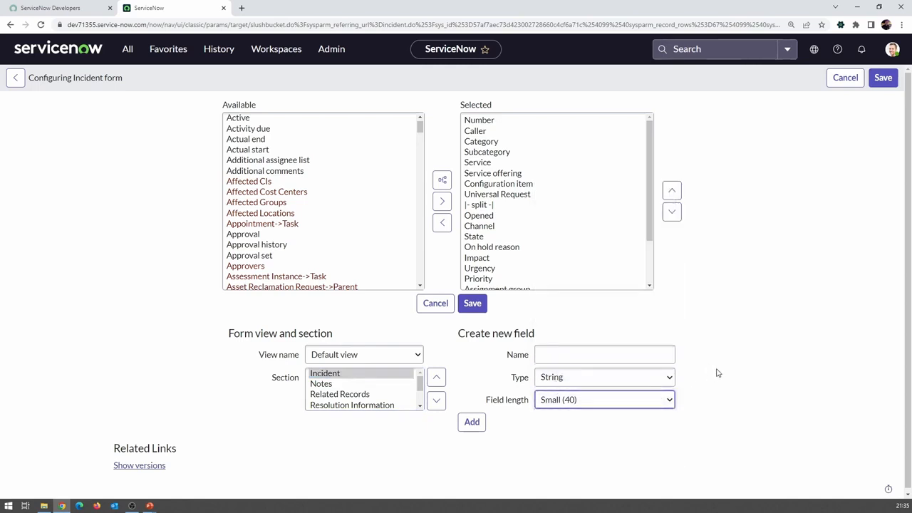
left_click(472, 421)
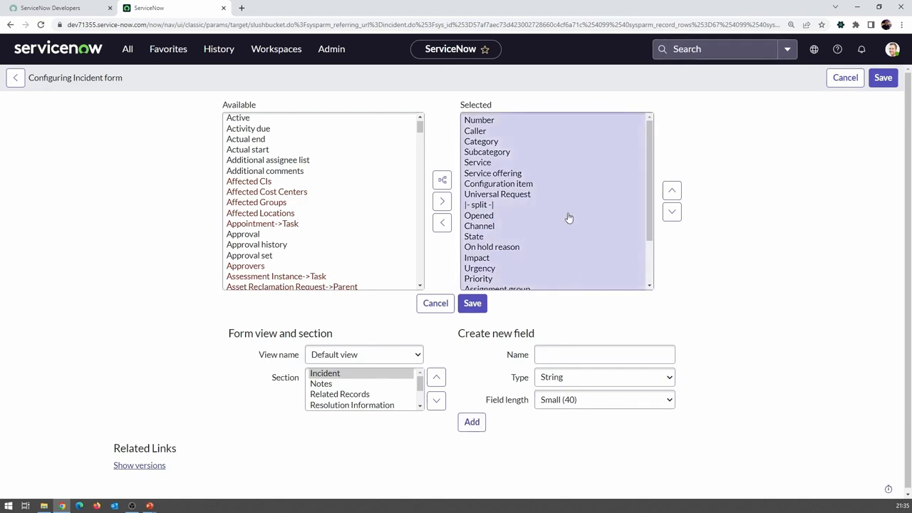
Expand the Caller reference among the incident's available fields to list its related User fields.
left_click(290, 160)
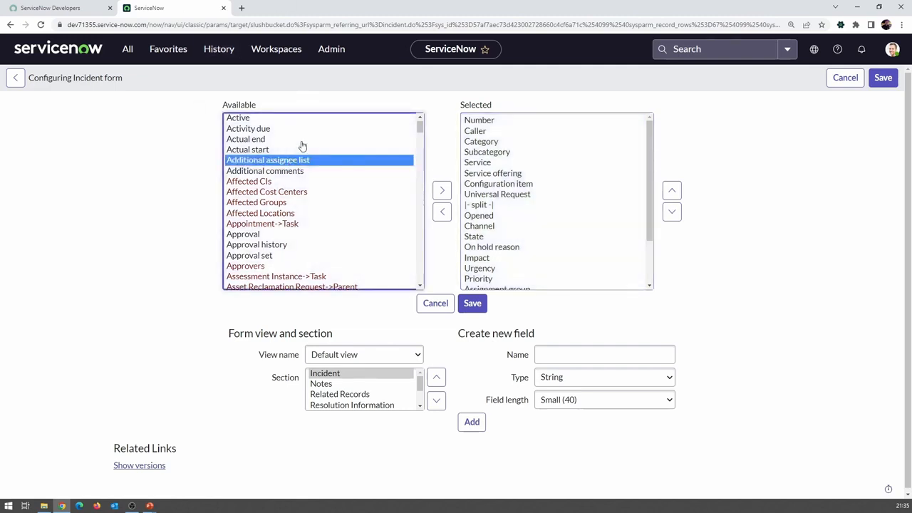
scroll(304, 145, "down", 6)
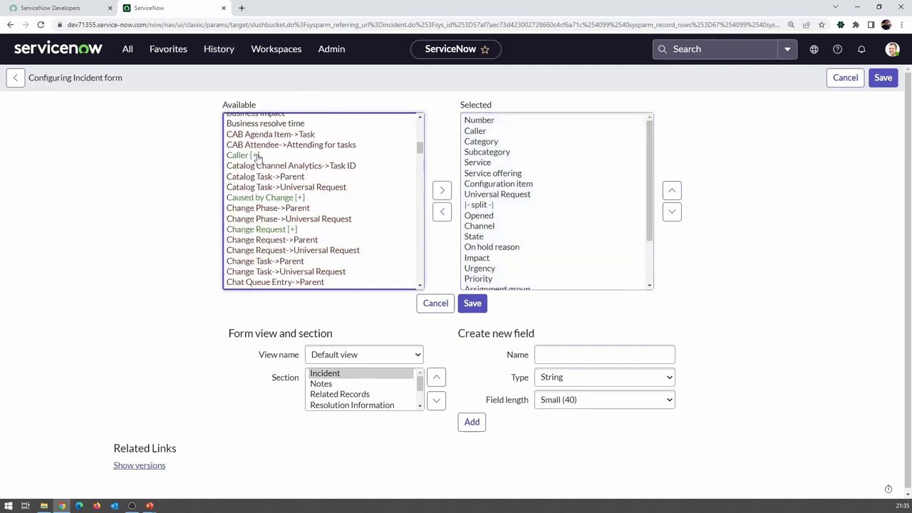
left_click(258, 157)
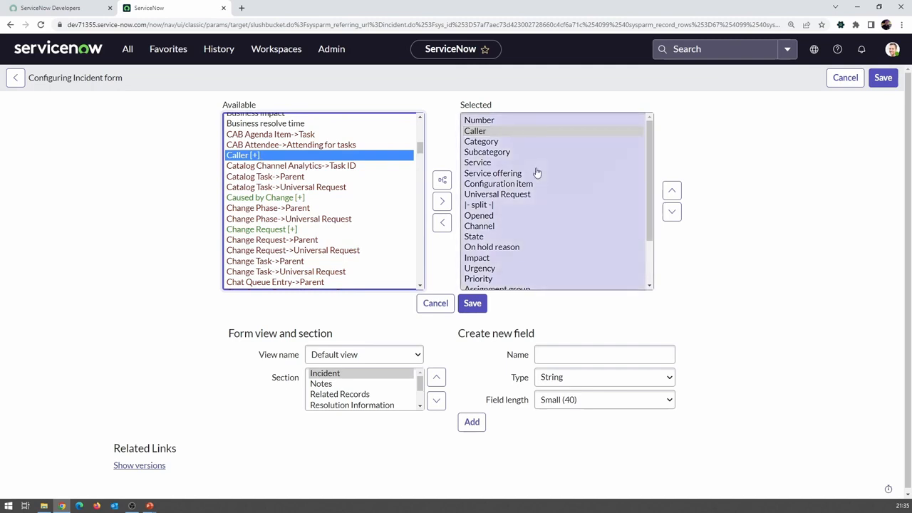
left_click(489, 133)
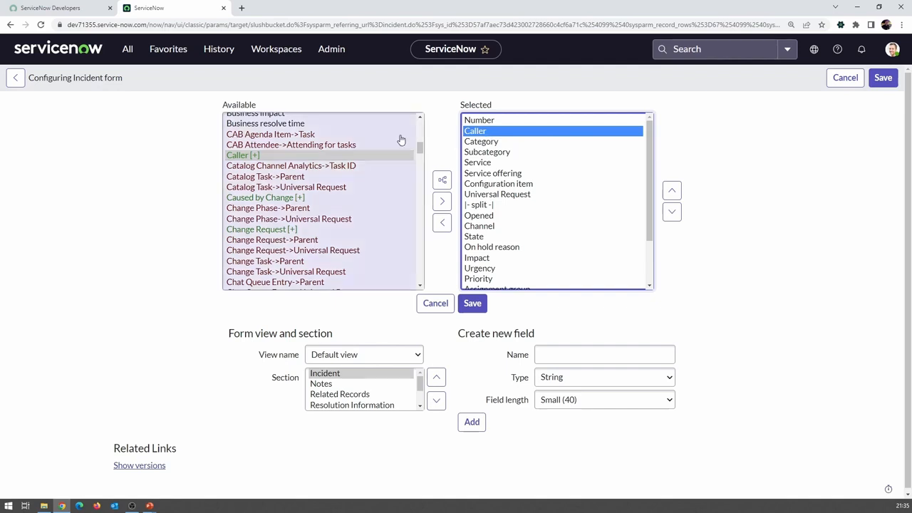
left_click(255, 157)
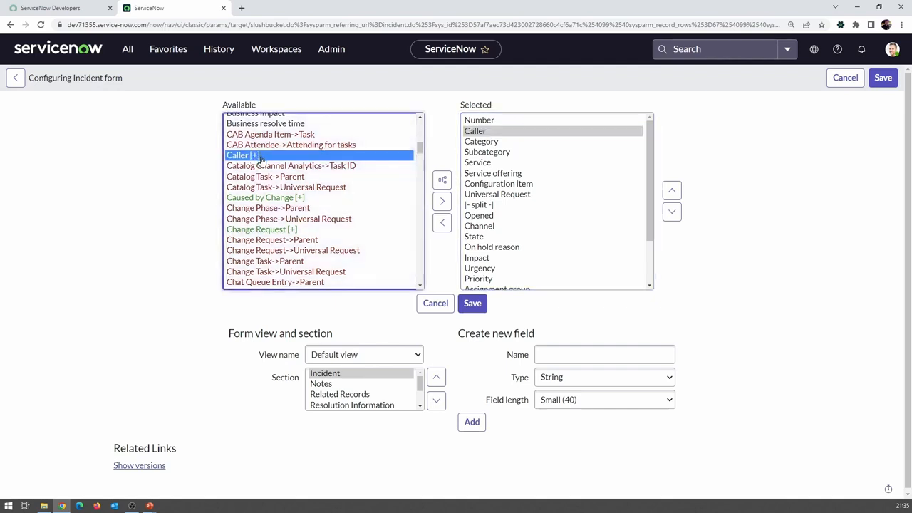
left_click(442, 181)
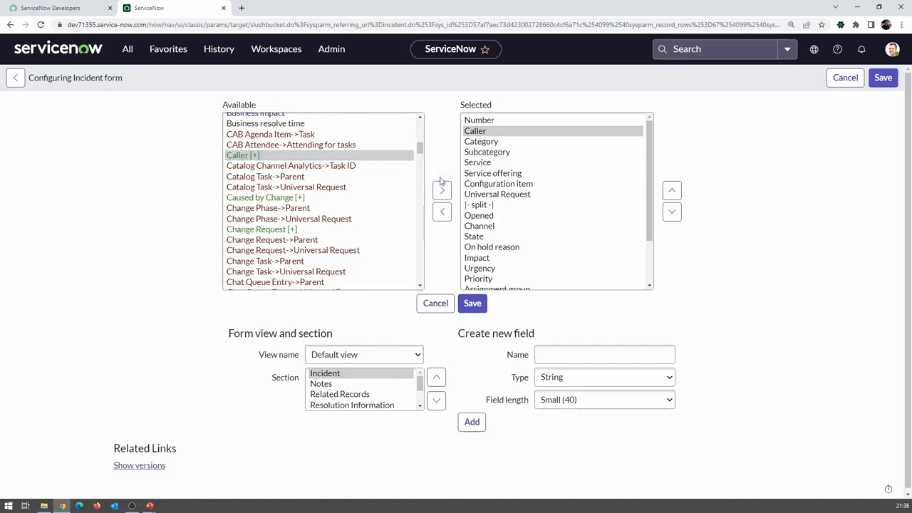
left_click_drag(421, 222, 420, 128)
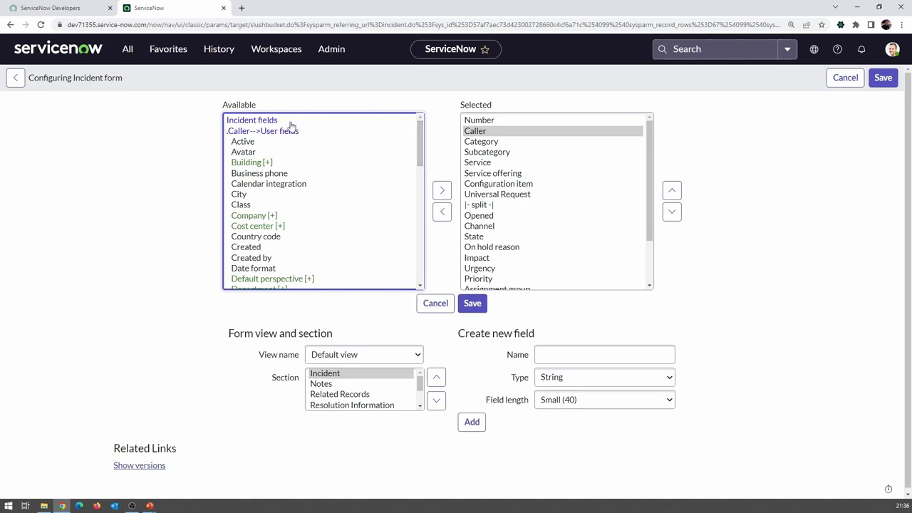
Examine the Caller's available User fields, including the expandable Company, Cost center, Department and Manager references.
scroll(263, 155, "down", 10)
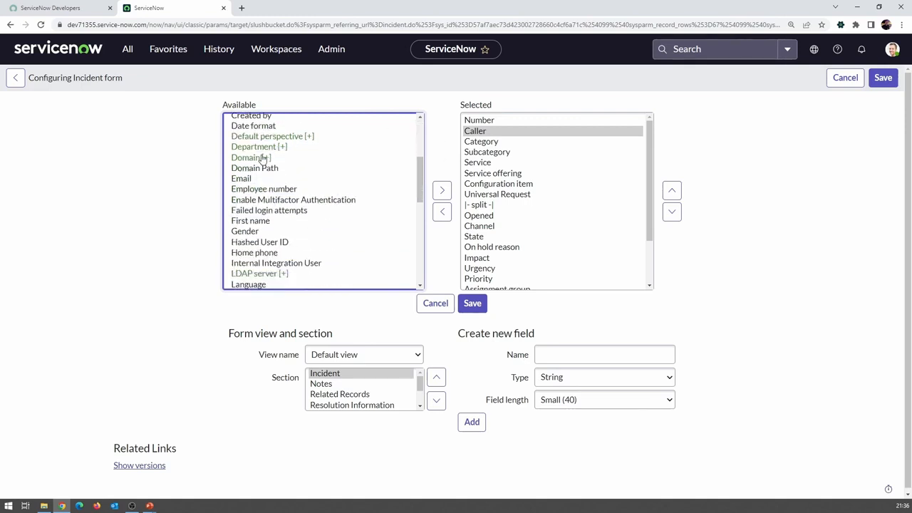
scroll(263, 156, "down", 2)
scroll(262, 151, "up", 12)
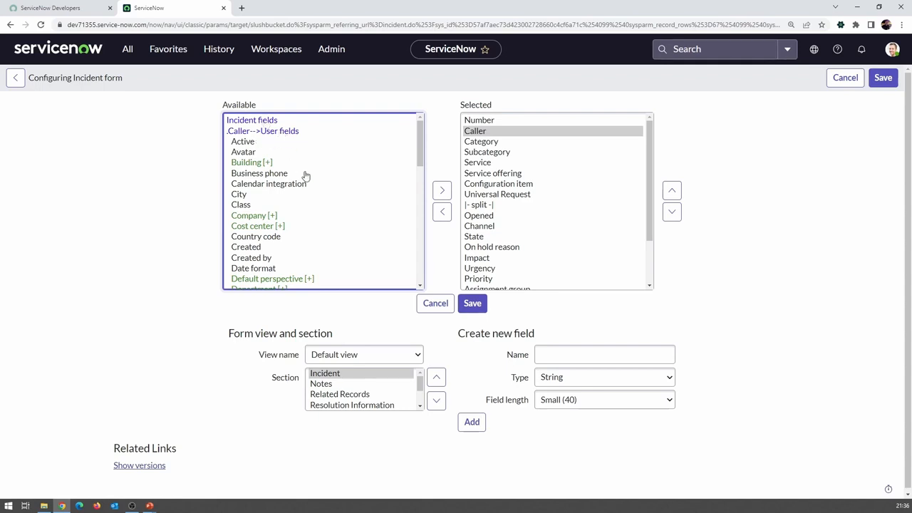
left_click(284, 217)
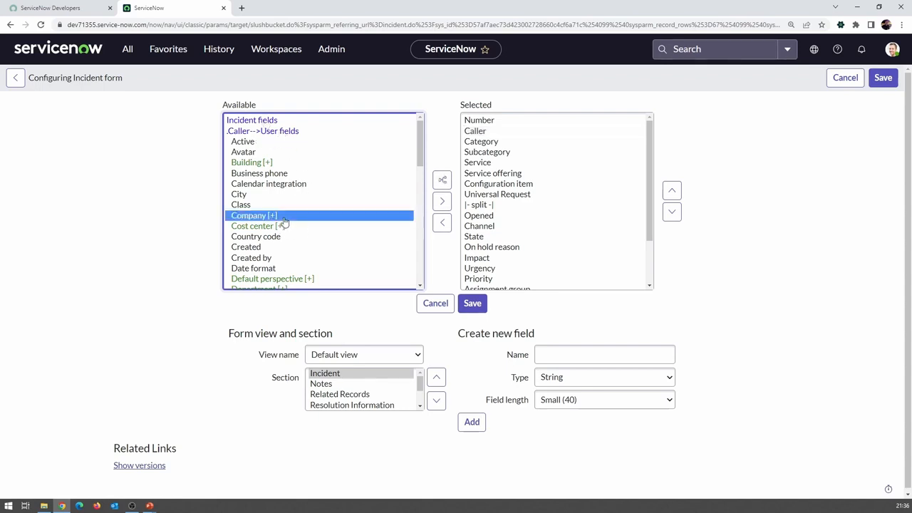
left_click(289, 226)
scroll(289, 227, "down", 3)
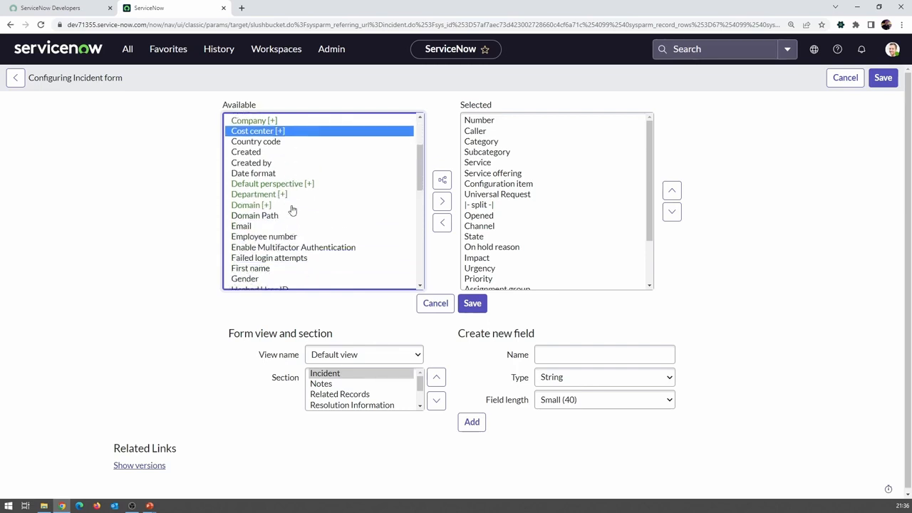
left_click(291, 196)
scroll(280, 223, "down", 4)
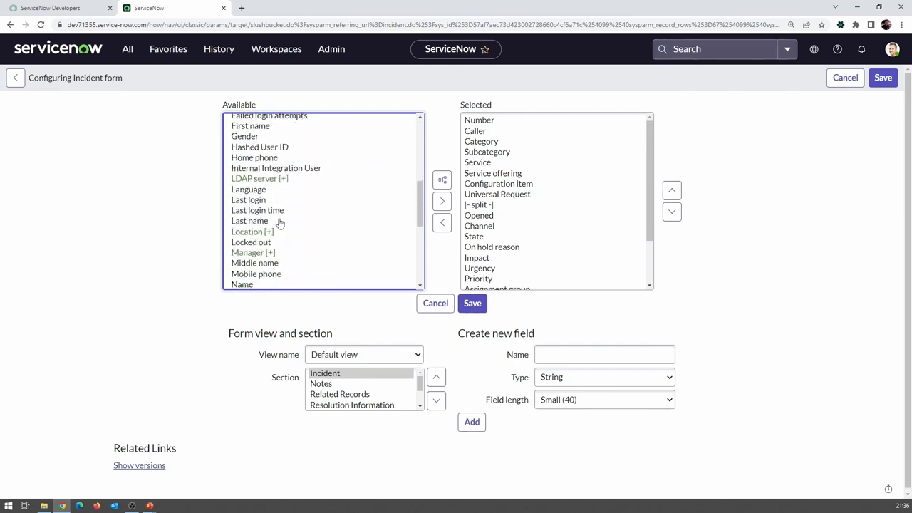
left_click(282, 253)
scroll(283, 253, "down", 4)
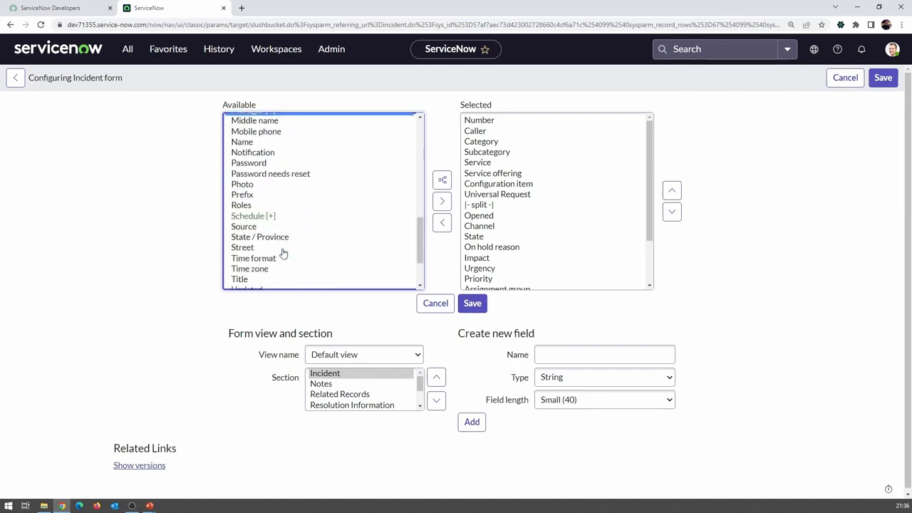
scroll(285, 249, "up", 8)
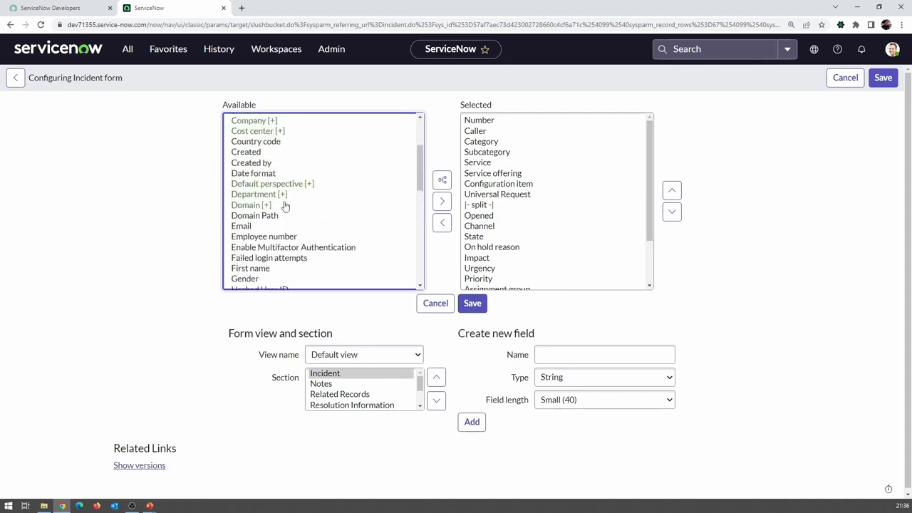
left_click(256, 122)
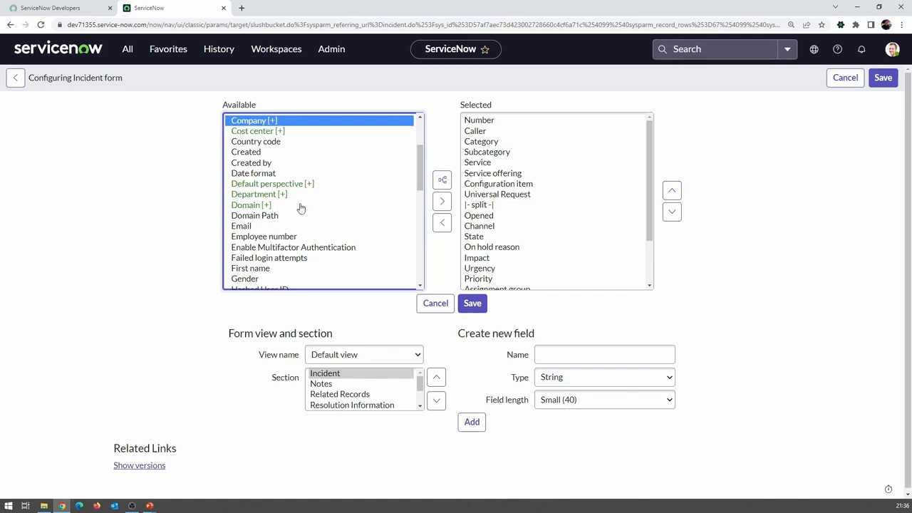
scroll(299, 206, "up", 3)
left_click_drag(301, 214, 349, 95)
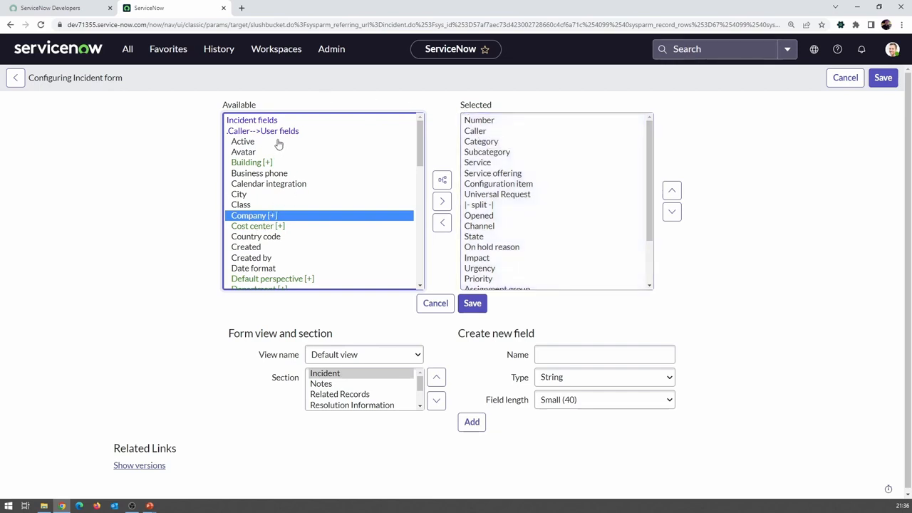
scroll(281, 173, "down", 3)
left_click_drag(253, 121, 381, 169)
scroll(298, 184, "down", 2)
scroll(297, 182, "up", 1)
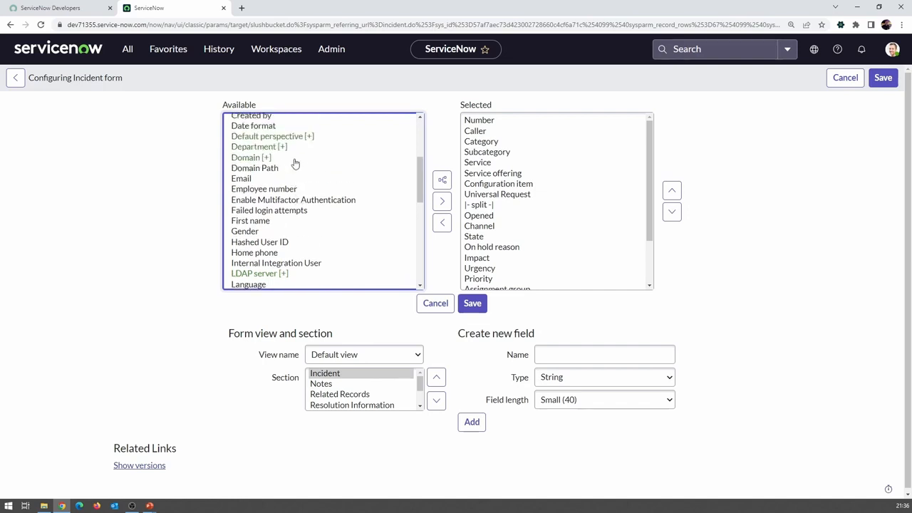
Add the Caller's Department field to the Incident section and place it directly below Caller.
left_click(295, 148)
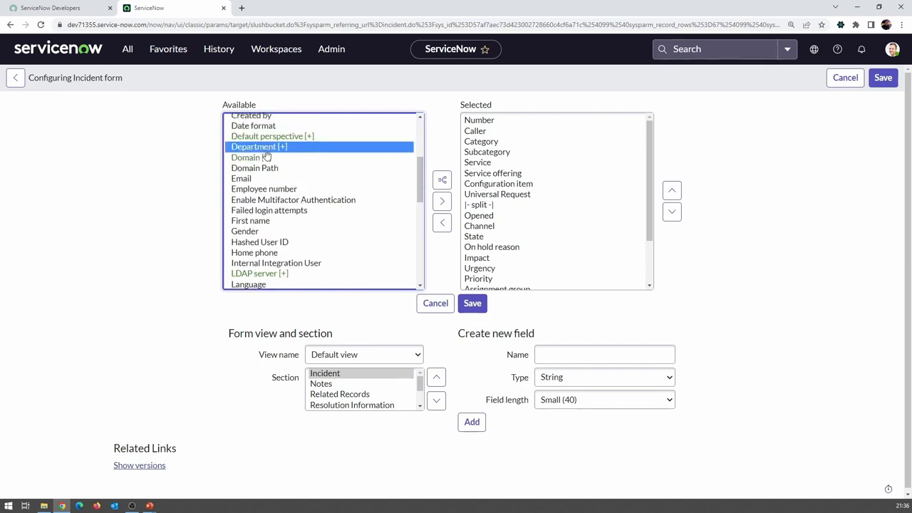
left_click(442, 202)
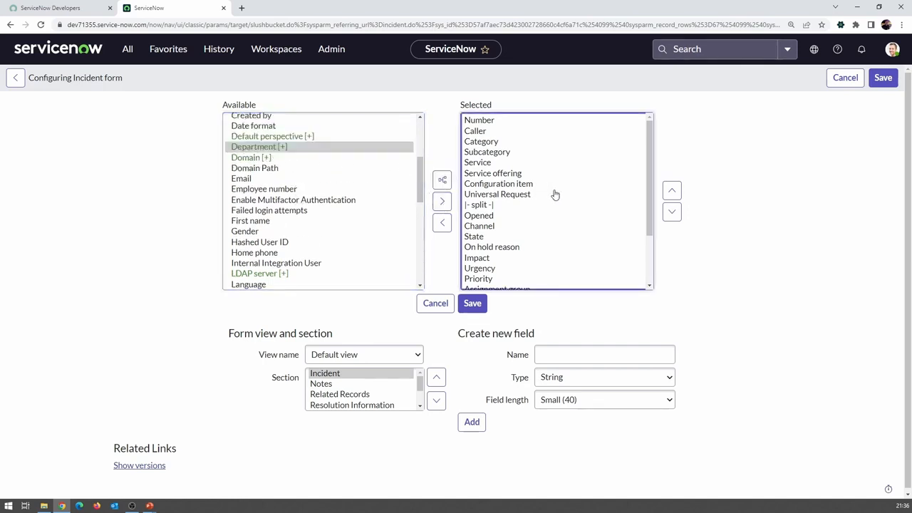
scroll(555, 195, "down", 2)
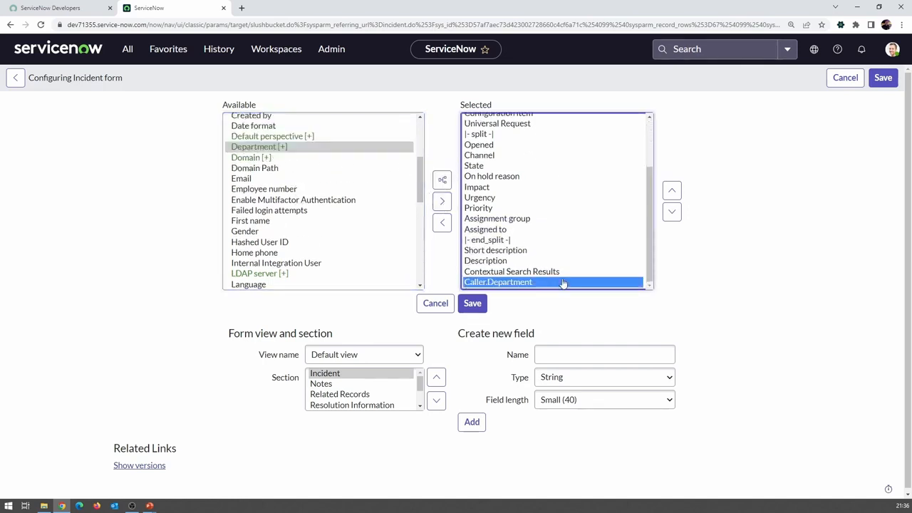
double_click(672, 191)
double_click(672, 191)
left_click(672, 191)
double_click(672, 191)
double_click(672, 191)
double_click(672, 191)
double_click(672, 191)
left_click(672, 191)
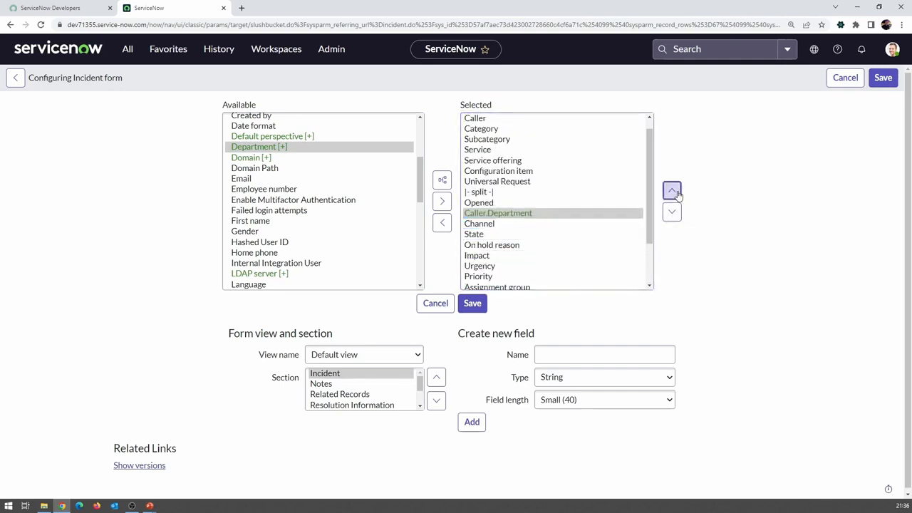
left_click(672, 191)
double_click(673, 191)
left_click(672, 191)
left_click(672, 191)
left_click(672, 191)
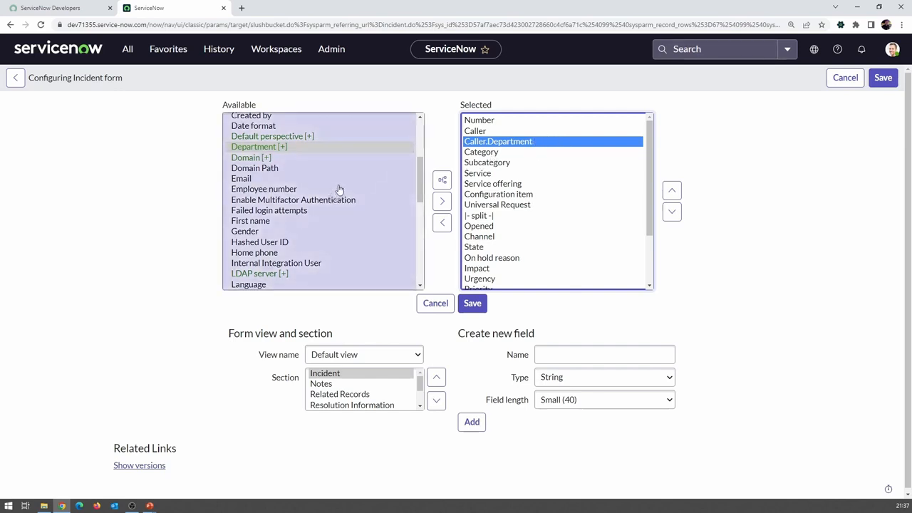
Add the Caller's Manager field directly below Caller.Department and save the incident form layout.
scroll(339, 192, "down", 2)
left_click(294, 205)
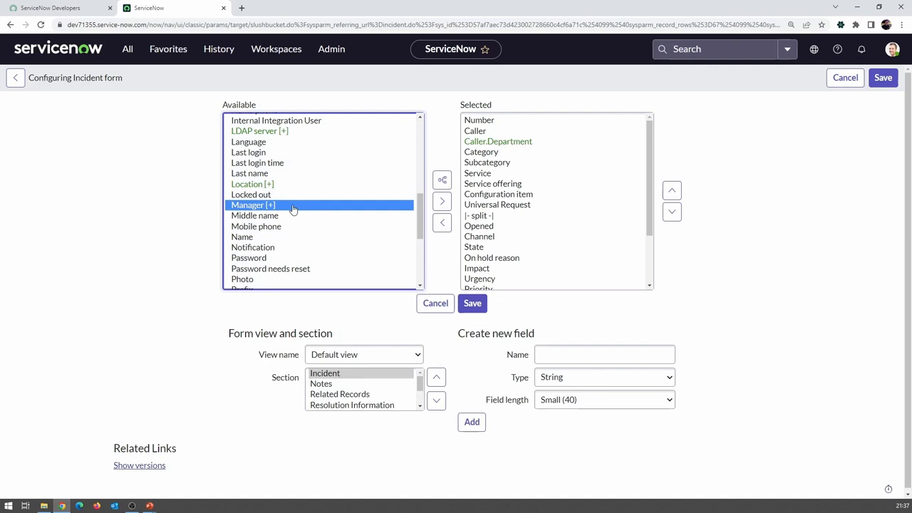
left_click(440, 202)
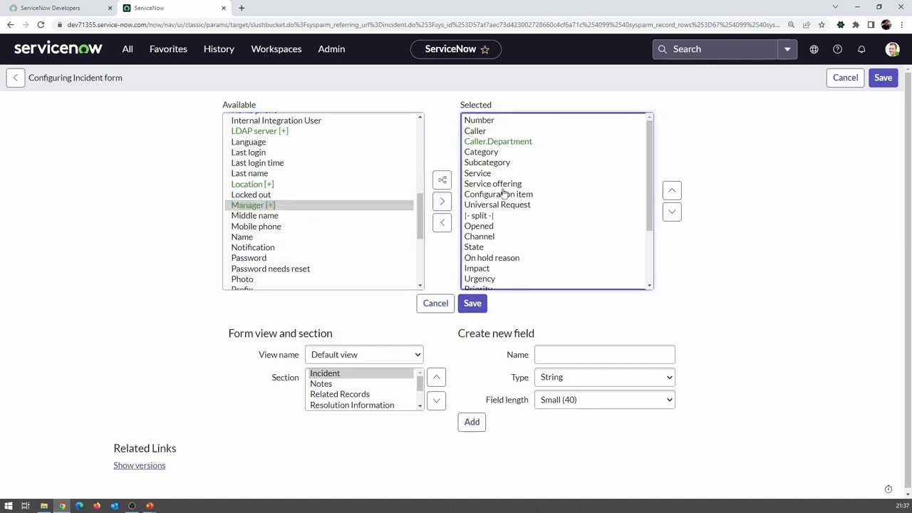
left_click(672, 193)
left_click(672, 193)
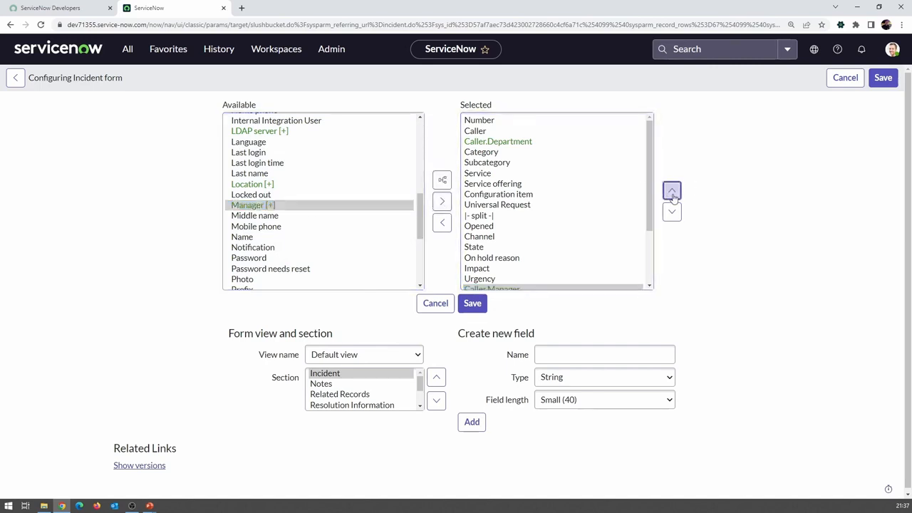
left_click(672, 192)
left_click(672, 193)
left_click(672, 192)
left_click(672, 193)
left_click(672, 192)
left_click(672, 193)
left_click(672, 192)
left_click(672, 193)
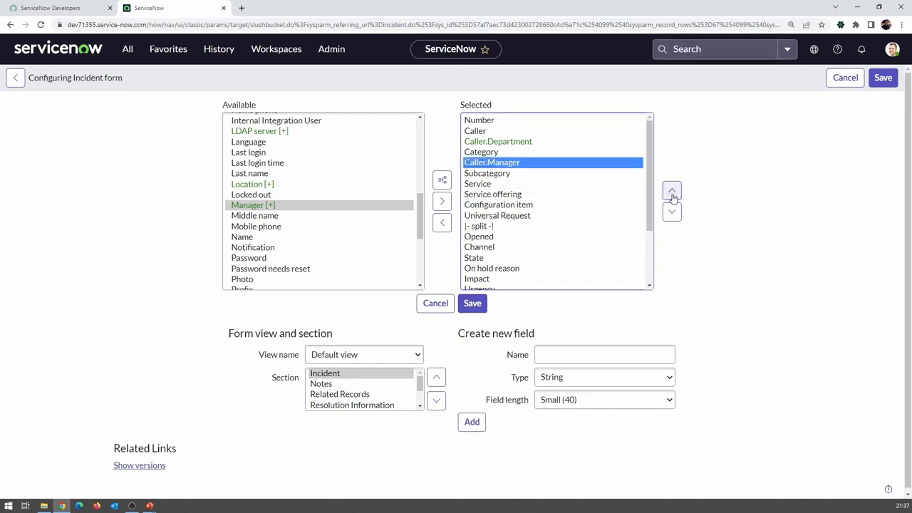
left_click(672, 192)
left_click(473, 304)
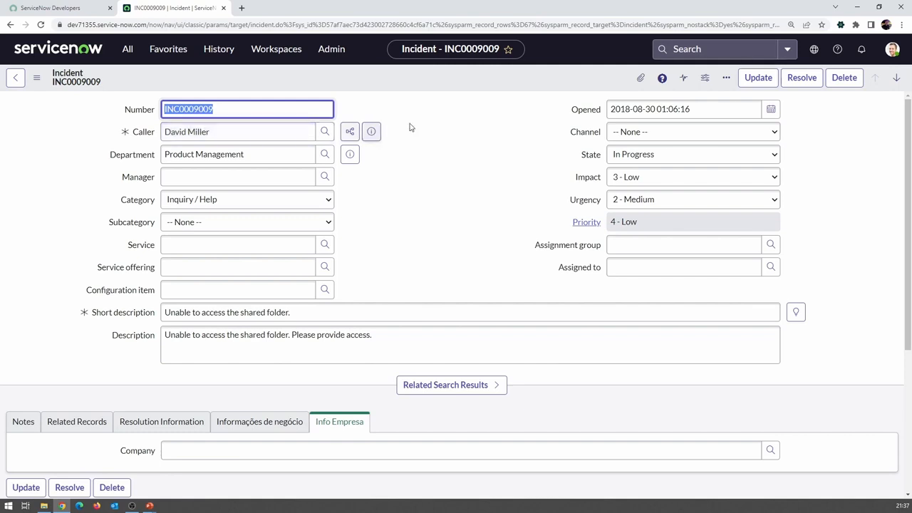
Preview the incident caller's record and open the full user record in a new browser tab.
left_click(372, 132)
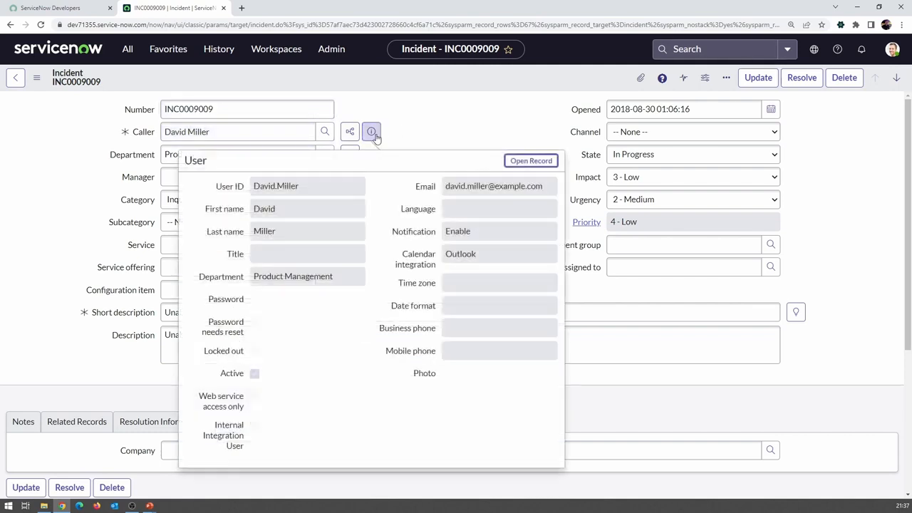
left_click(531, 161, "ctrl")
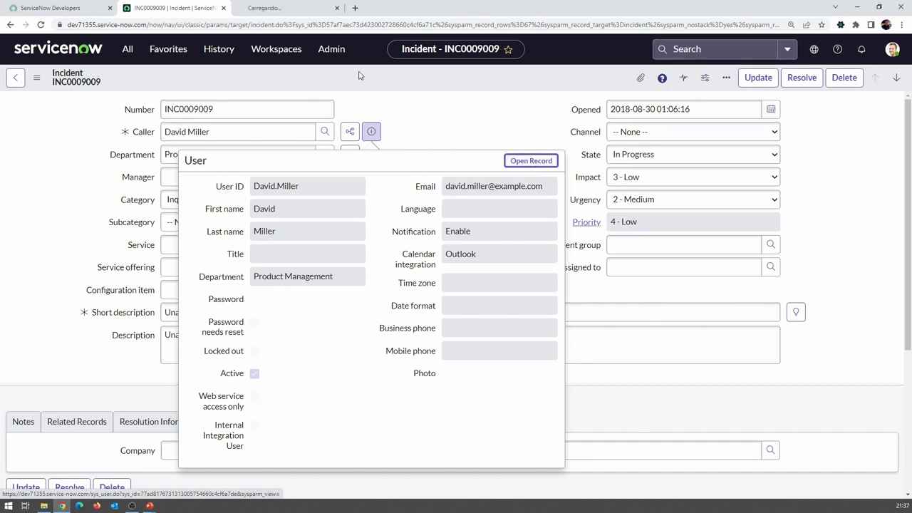
left_click(290, 14)
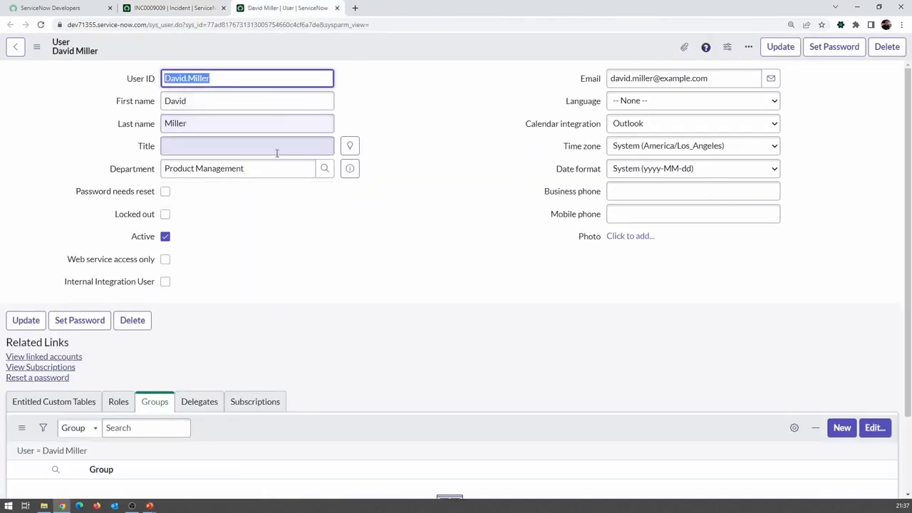
Compare the Department on the caller's user record with the Department shown on the incident.
left_click(267, 169)
left_click(258, 168)
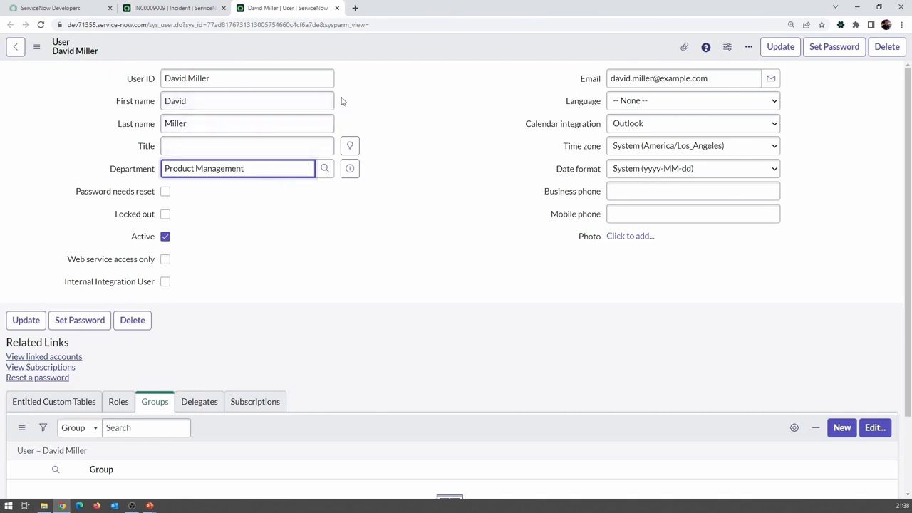
left_click(171, 8)
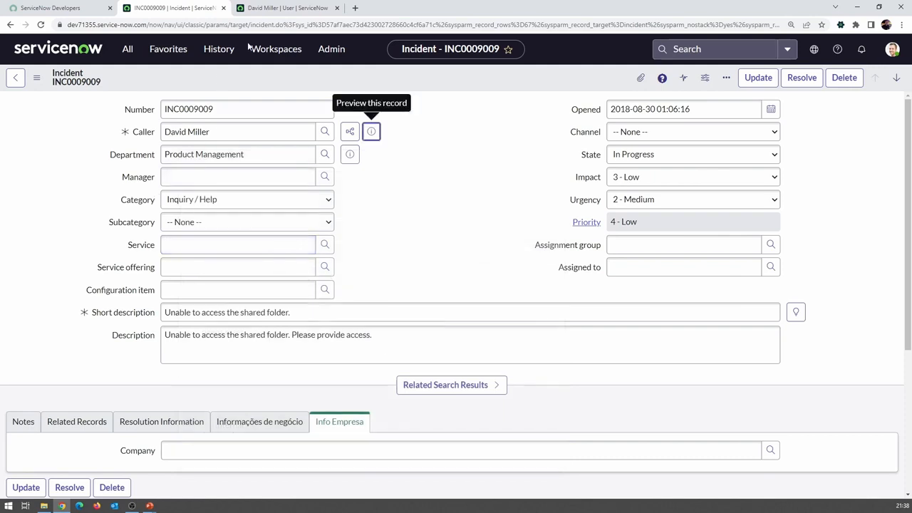
left_click(261, 8)
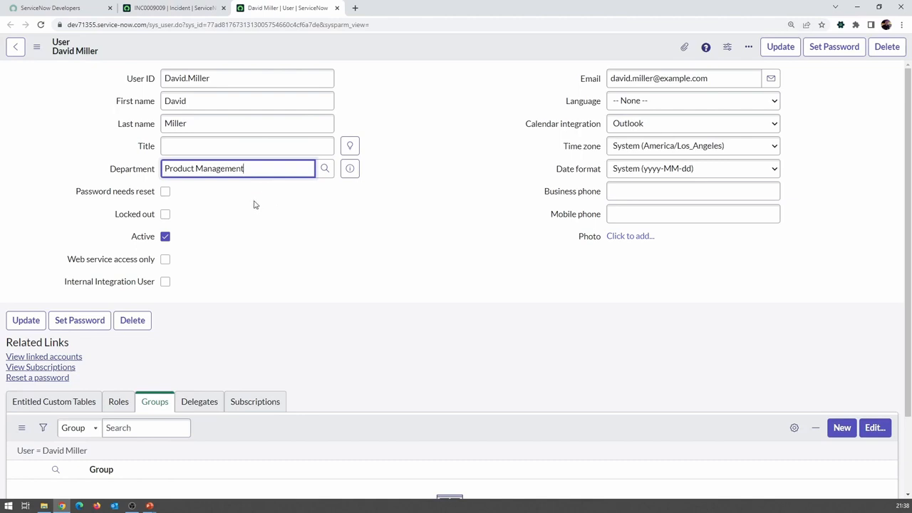
Open the Form Layout configuration for the User form from the caller's record.
left_click(36, 46)
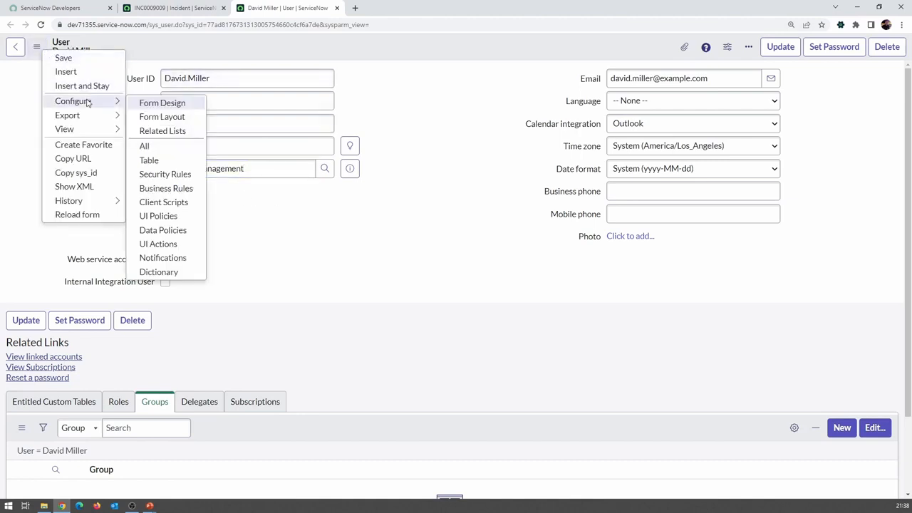
mouse_move(94, 134)
mouse_move(107, 101)
left_click(154, 117)
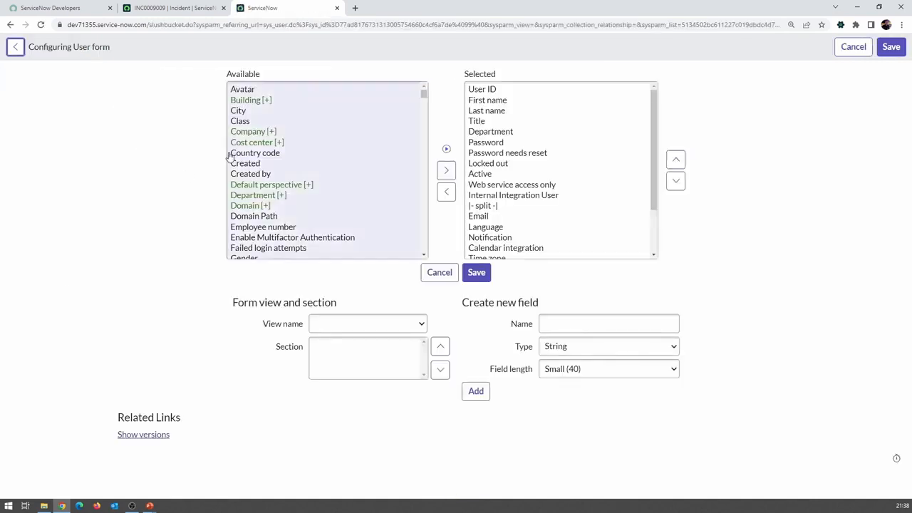
Add the Manager field to the fields selected for the User form's default view.
scroll(259, 169, "down", 1)
scroll(260, 171, "down", 5)
scroll(263, 157, "up", 3)
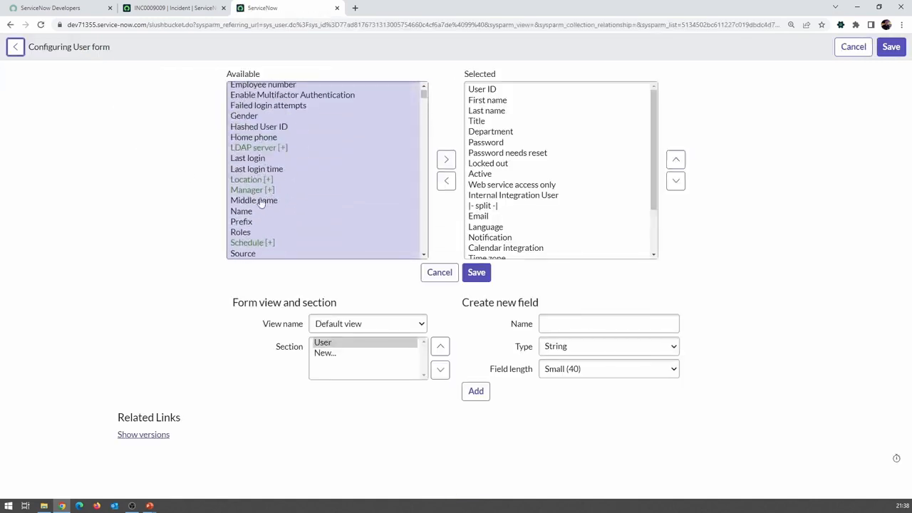
left_click(264, 191)
left_click(446, 170)
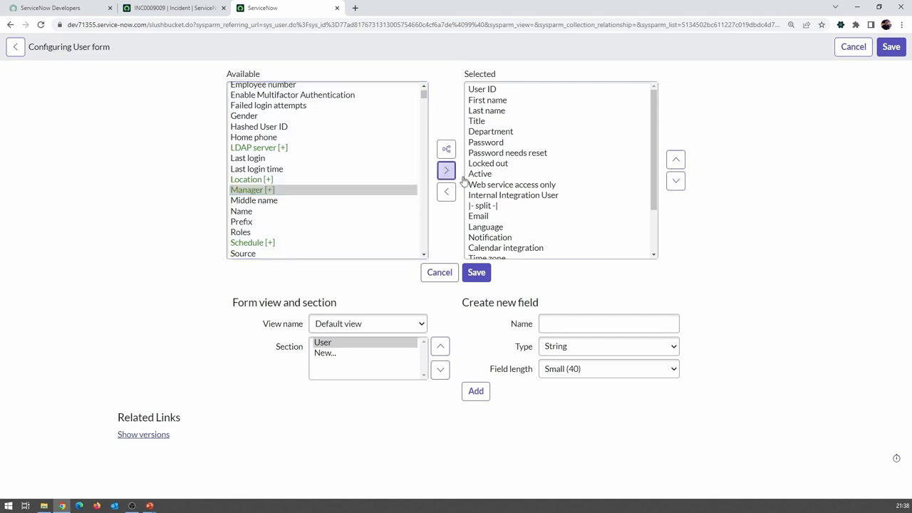
Reposition the Manager field directly below Department and save the User form layout.
left_click(677, 159)
triple_click(677, 160)
triple_click(677, 160)
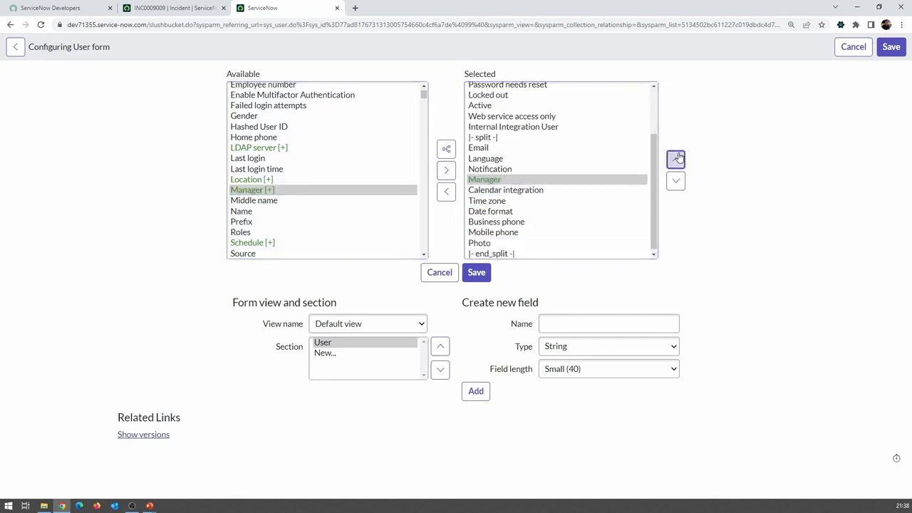
double_click(677, 160)
double_click(677, 159)
scroll(615, 179, "up", 2)
left_click(677, 160)
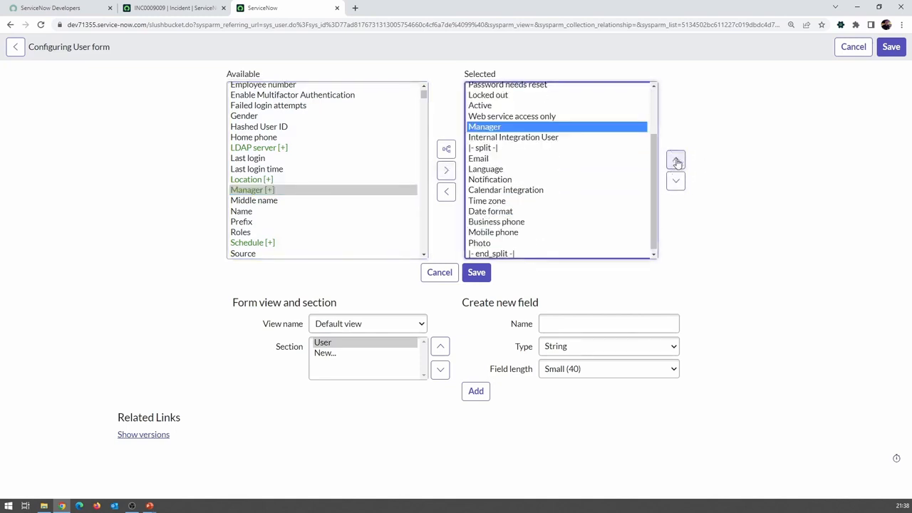
left_click(677, 159)
triple_click(678, 163)
scroll(621, 177, "up", 2)
left_click(680, 165)
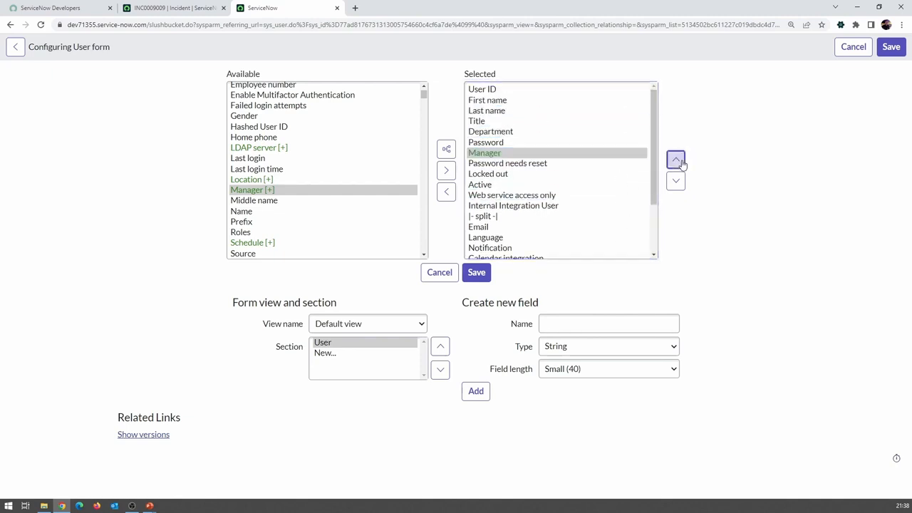
scroll(612, 126, "up", 2)
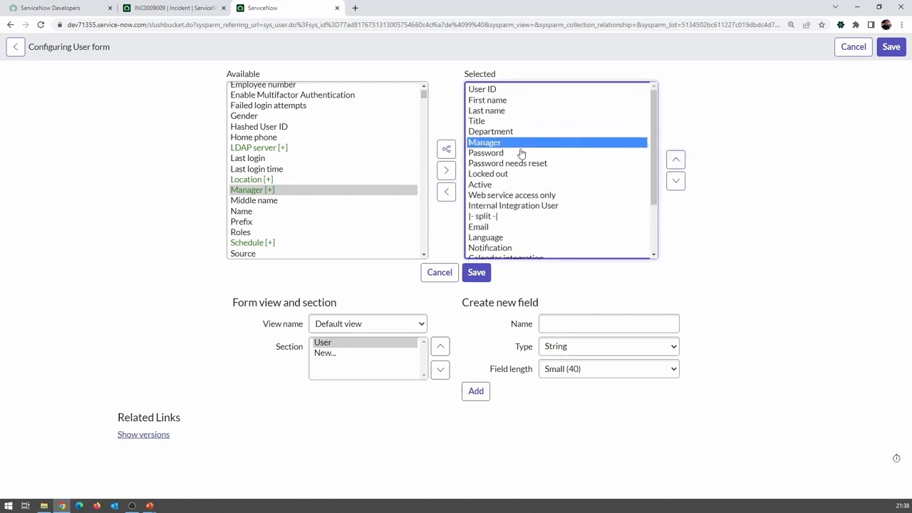
left_click(892, 46)
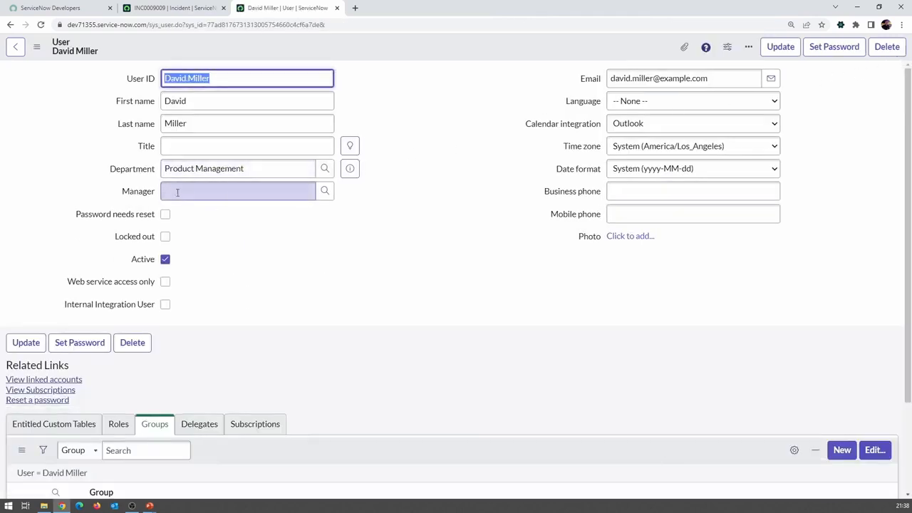
Set the caller's Manager to the first person in the user lookup, then save the user record and close its browser tab.
left_click(325, 197)
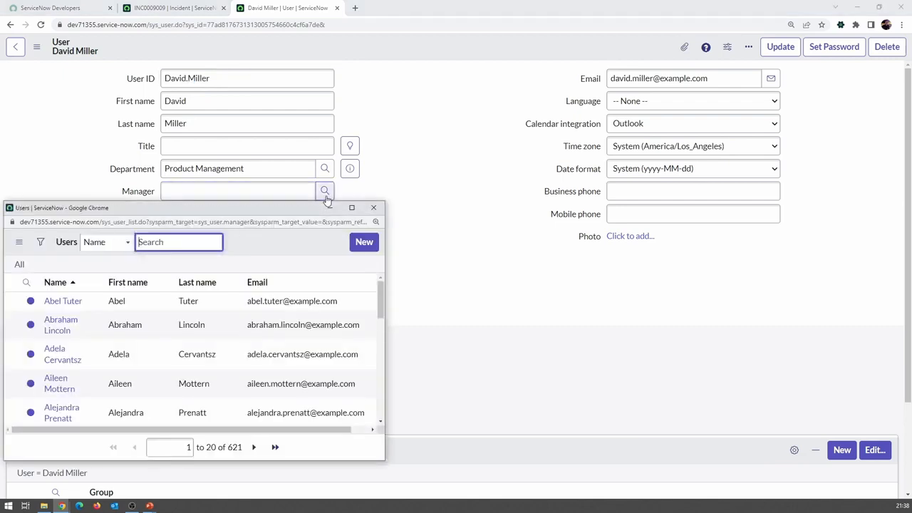
left_click(58, 307)
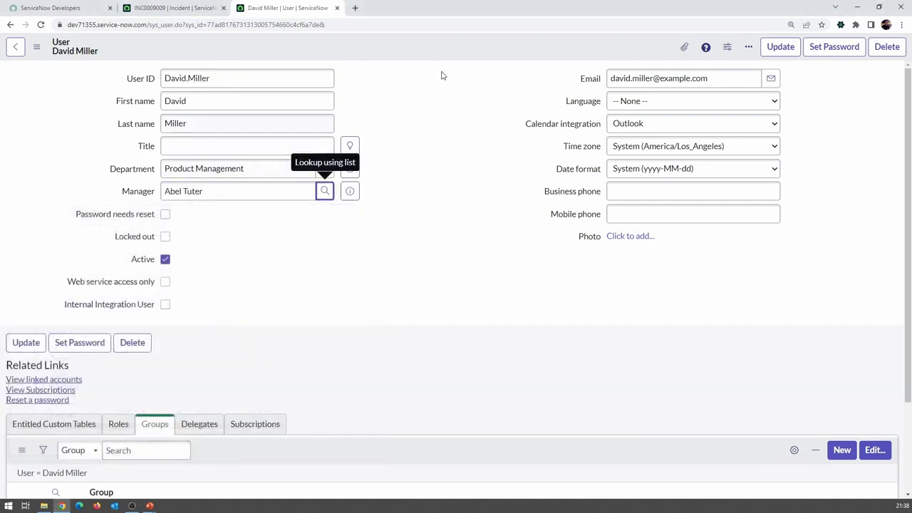
right_click(567, 49)
left_click(578, 57)
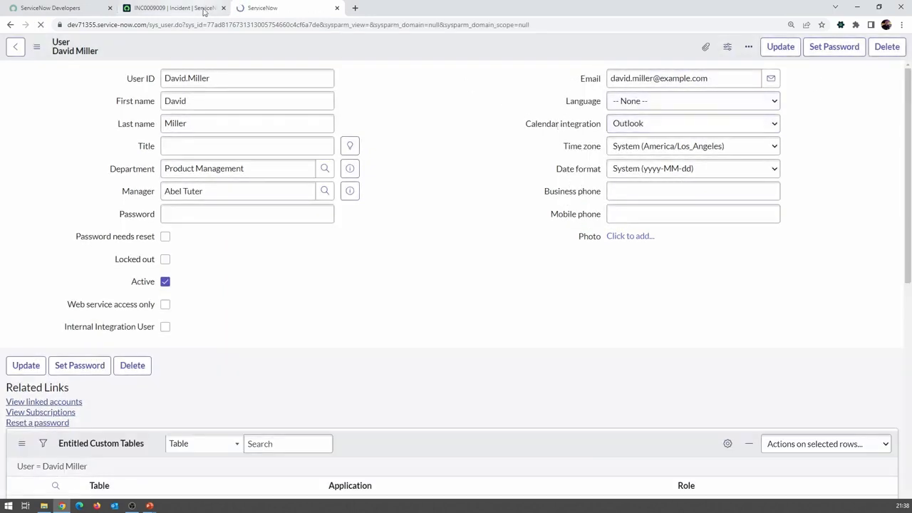
left_click(338, 8)
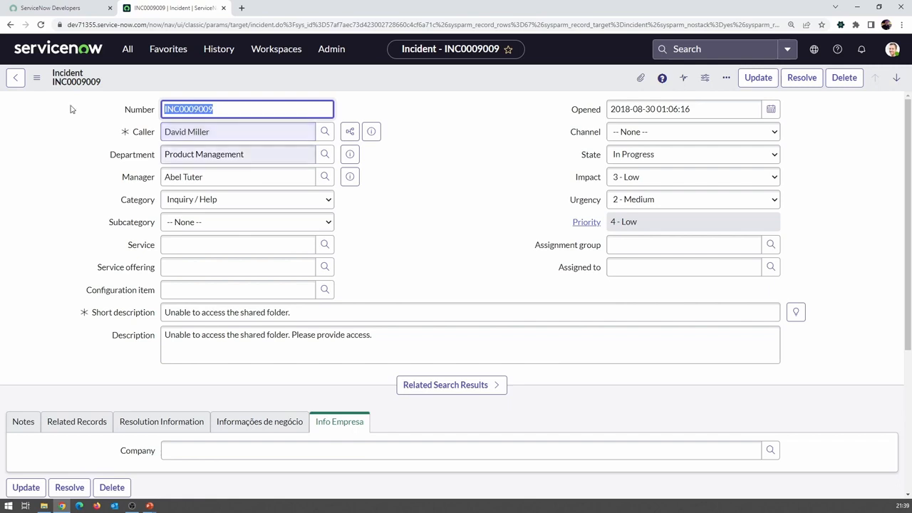
Open the incident's Form Layout configuration and add the Domain Path field to the selected fields.
left_click(36, 79)
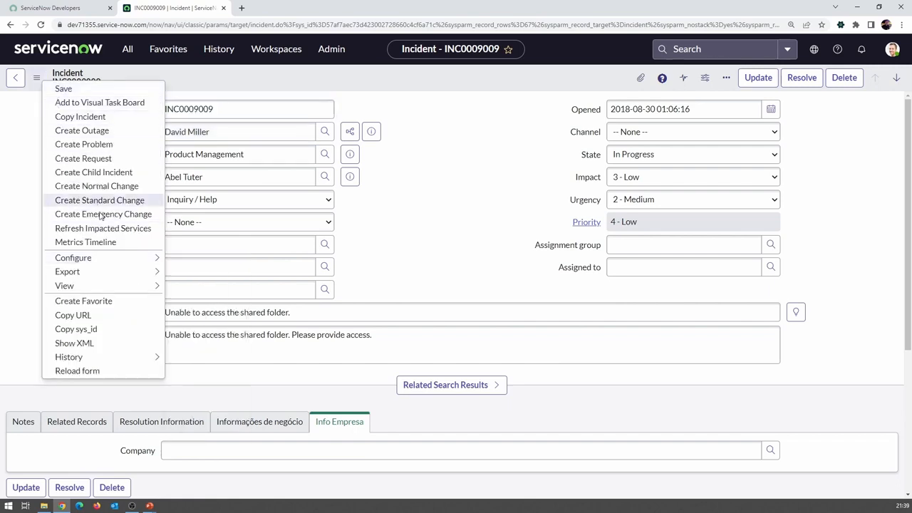
mouse_move(118, 259)
left_click(212, 275)
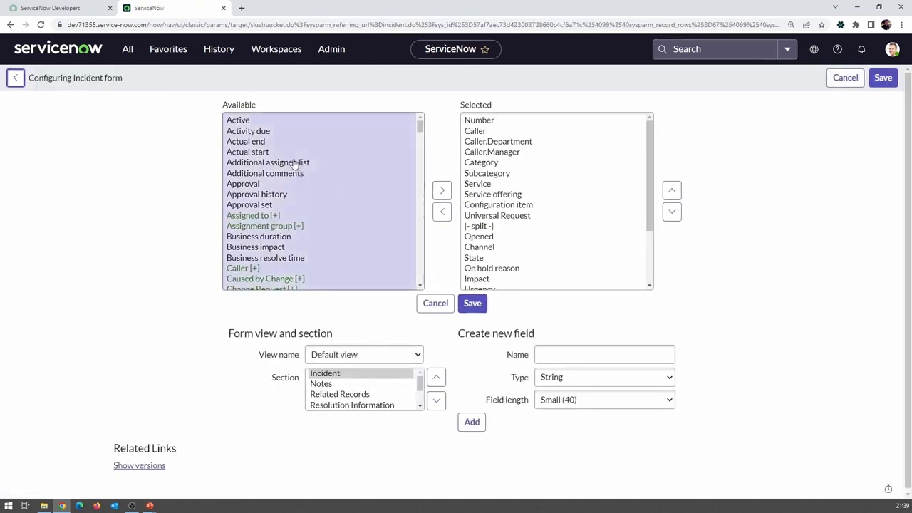
scroll(292, 175, "down", 4)
left_click(282, 212)
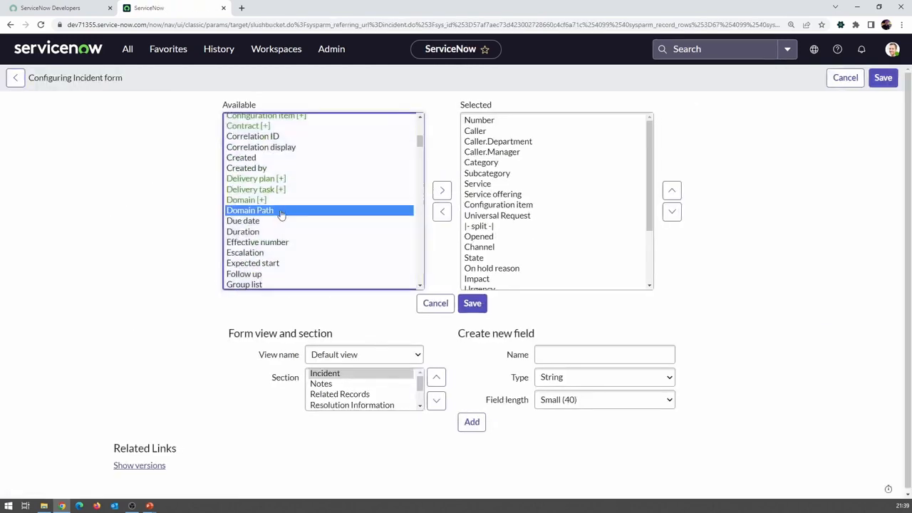
left_click(442, 191)
Reposition the Domain Path field directly below Impact in the Incident section's field order.
left_click(672, 193)
left_click(674, 196)
left_click(674, 196)
left_click(674, 196)
left_click(674, 196)
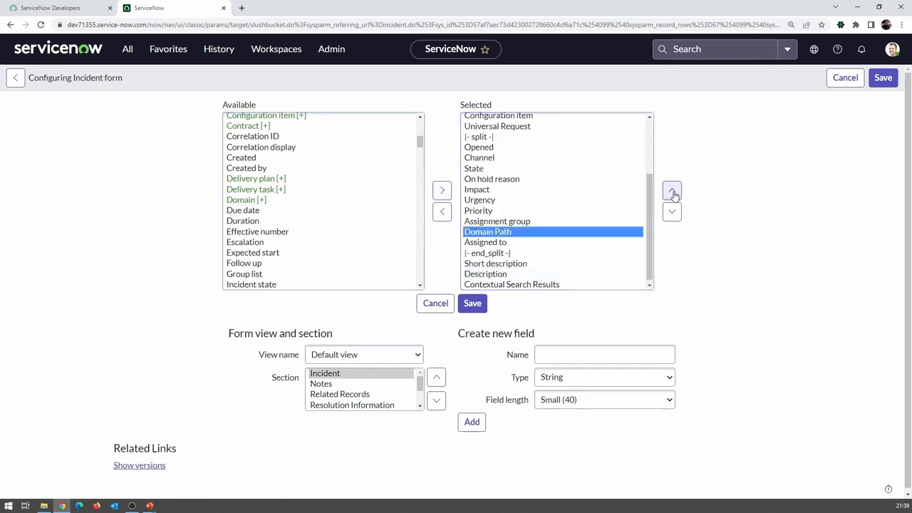
left_click(674, 196)
left_click(675, 196)
left_click(674, 196)
scroll(630, 198, "up", 2)
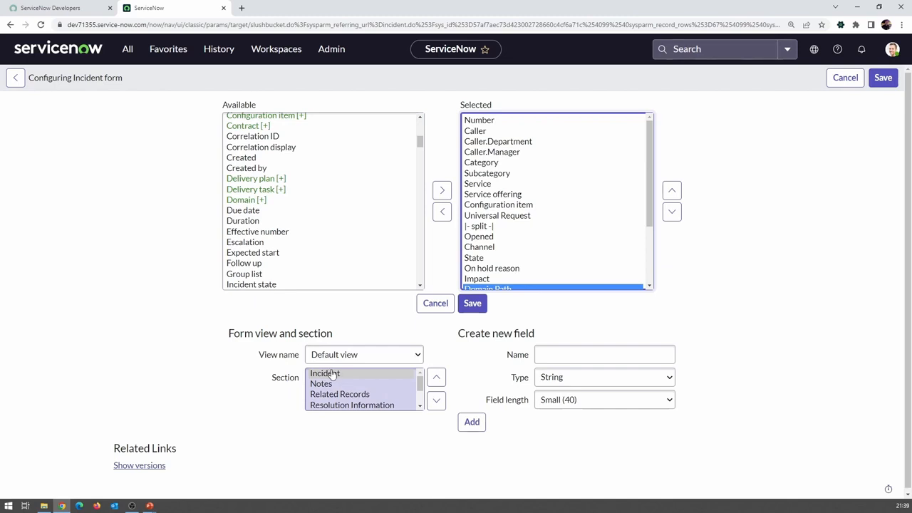
Review the column split marker and the available field types, then save the Incident form layout.
left_click(495, 226)
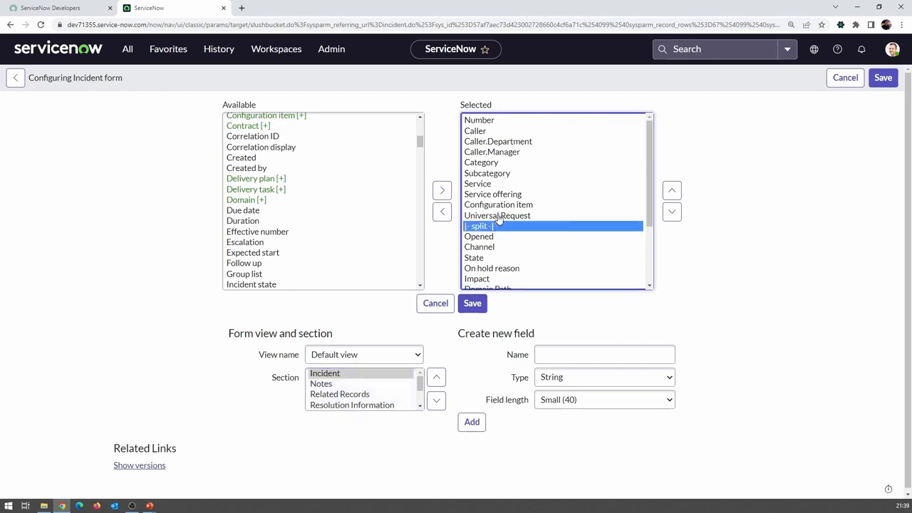
scroll(364, 185, "down", 1)
scroll(363, 184, "down", 20)
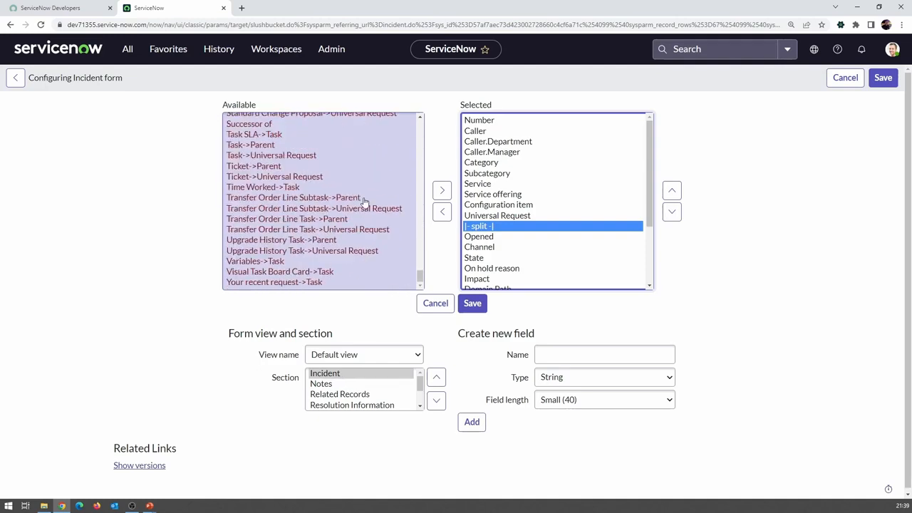
scroll(368, 205, "up", 20)
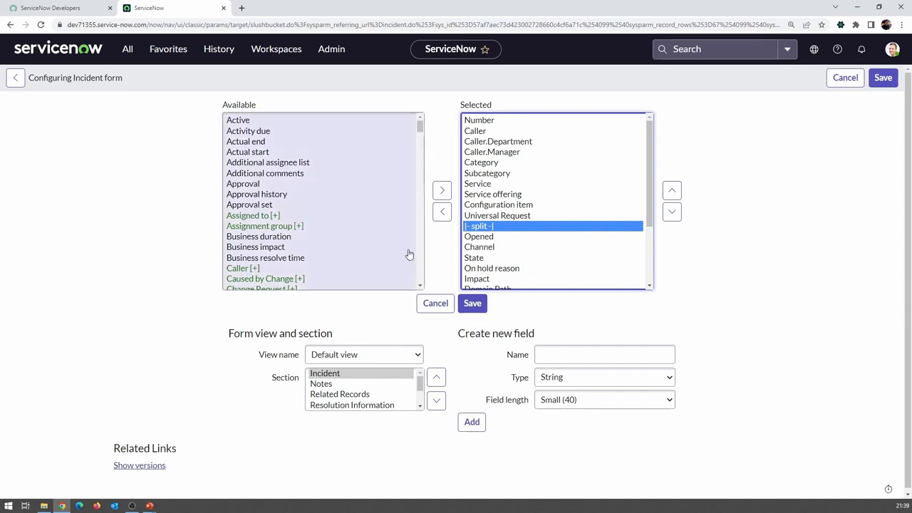
left_click(278, 215)
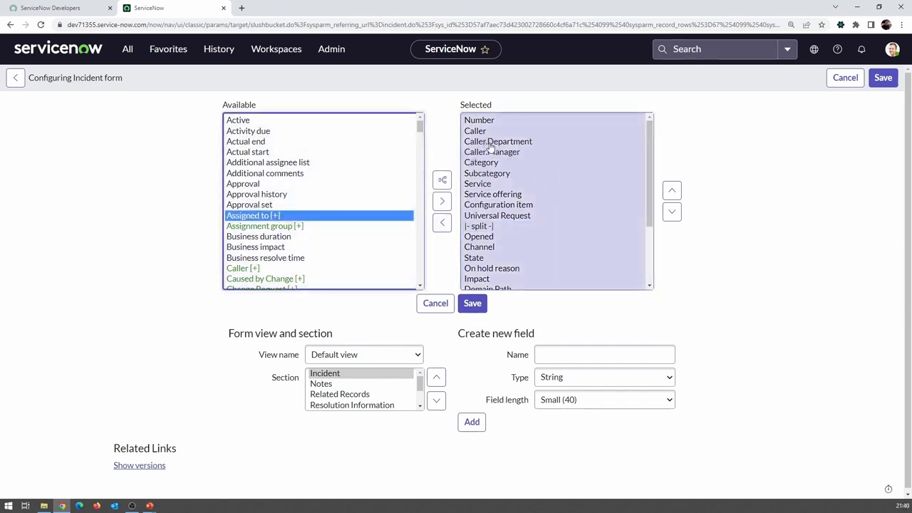
left_click(485, 303)
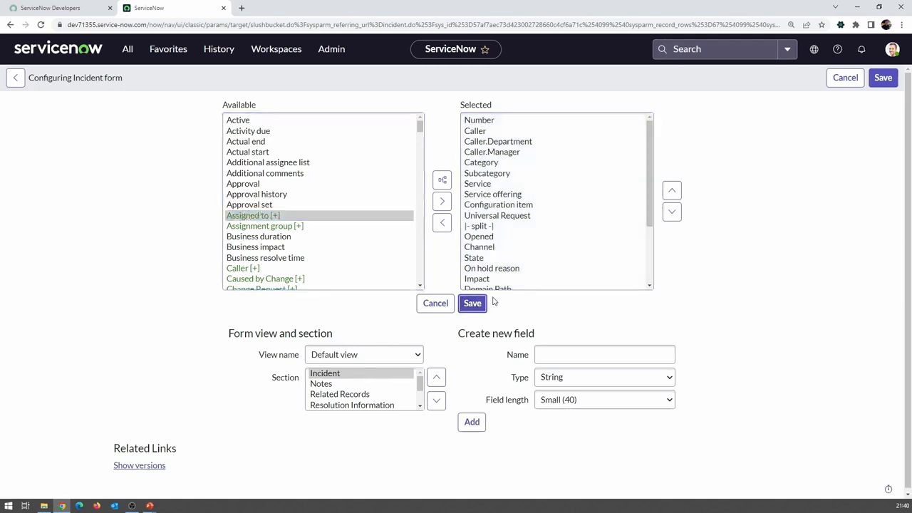
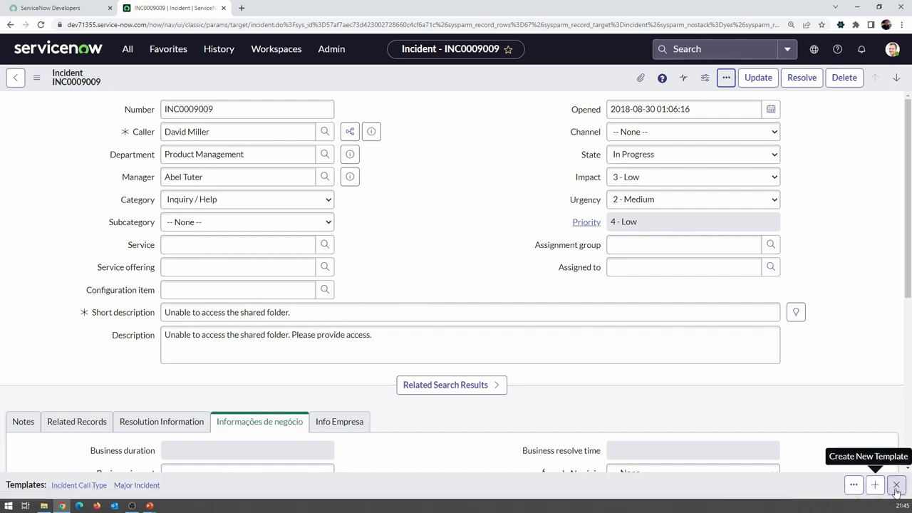
View the list of all incident templates, then open a new incident record using the navigation filter "inciden".
left_click(853, 486)
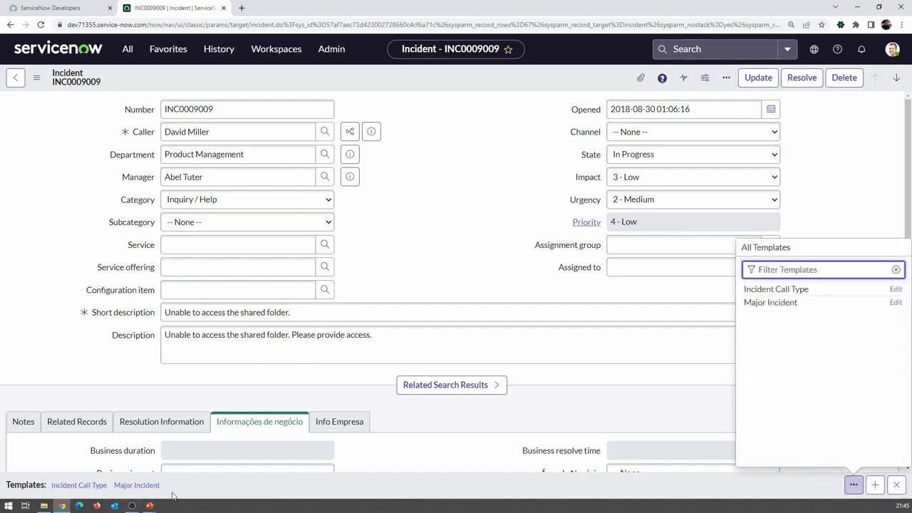
left_click(422, 275)
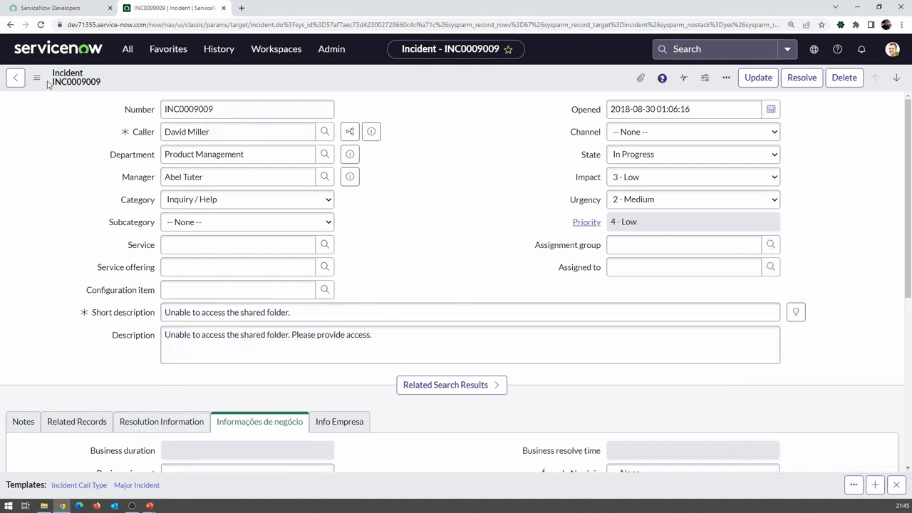
left_click(127, 48)
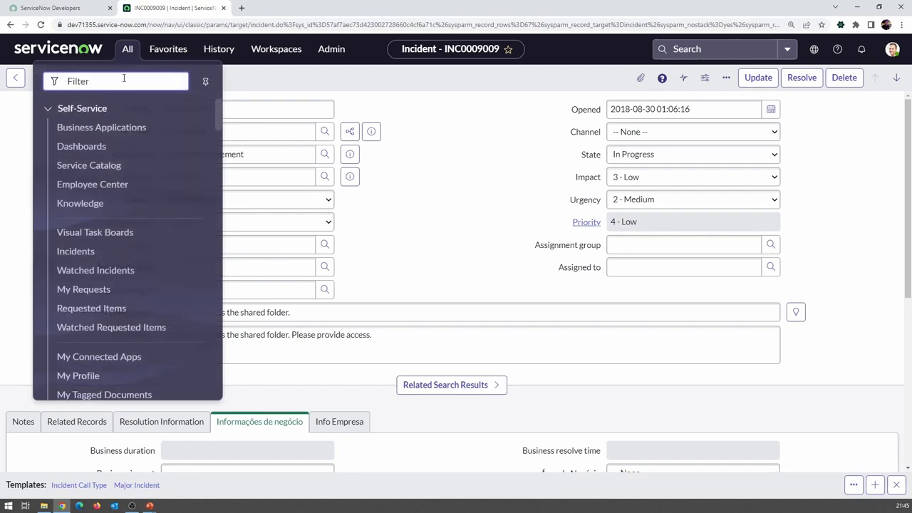
type("inciden")
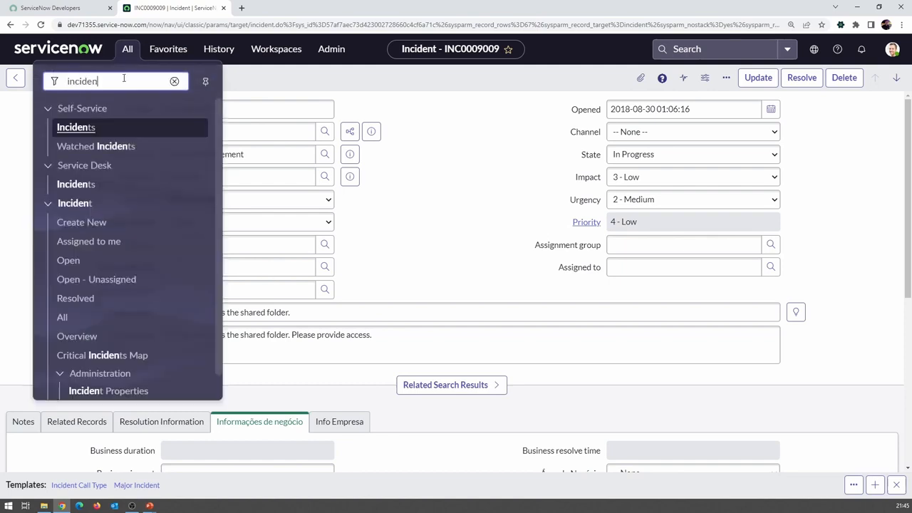
left_click(91, 224)
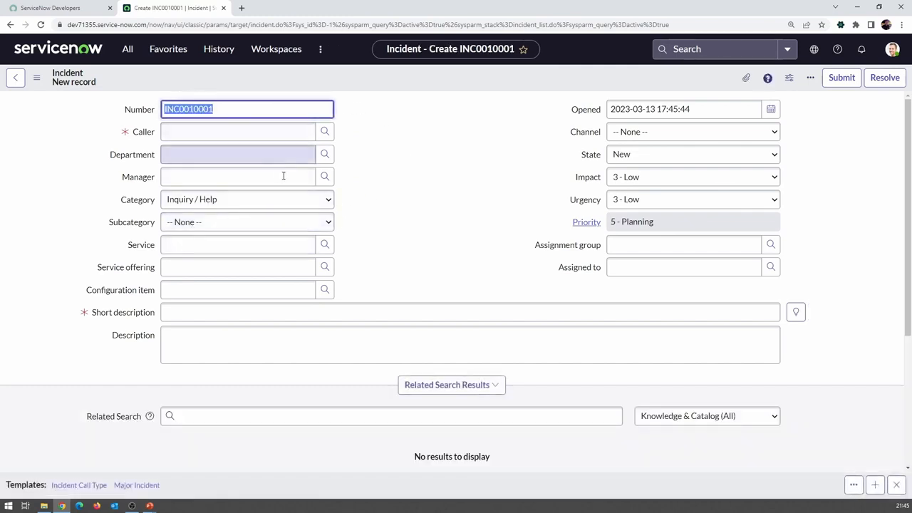
Examine the choices offered for Impact and Category on the new incident.
left_click(653, 176)
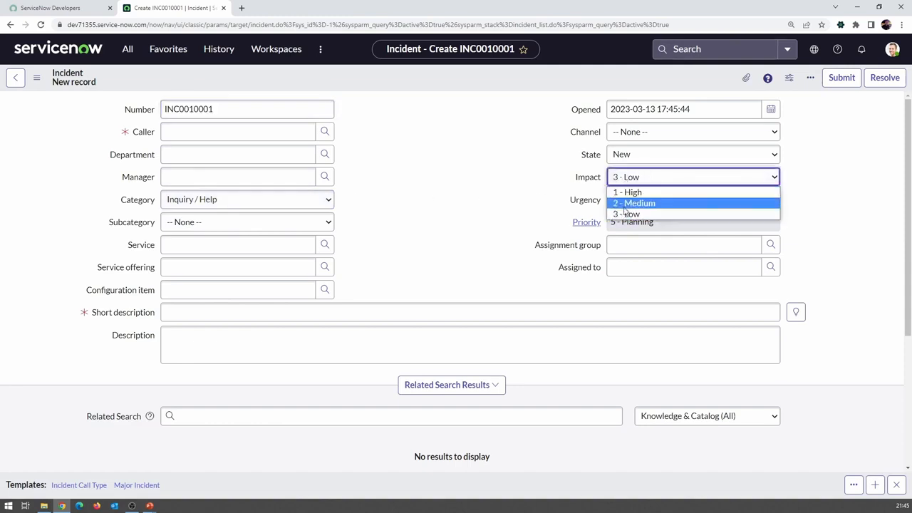
left_click(246, 198)
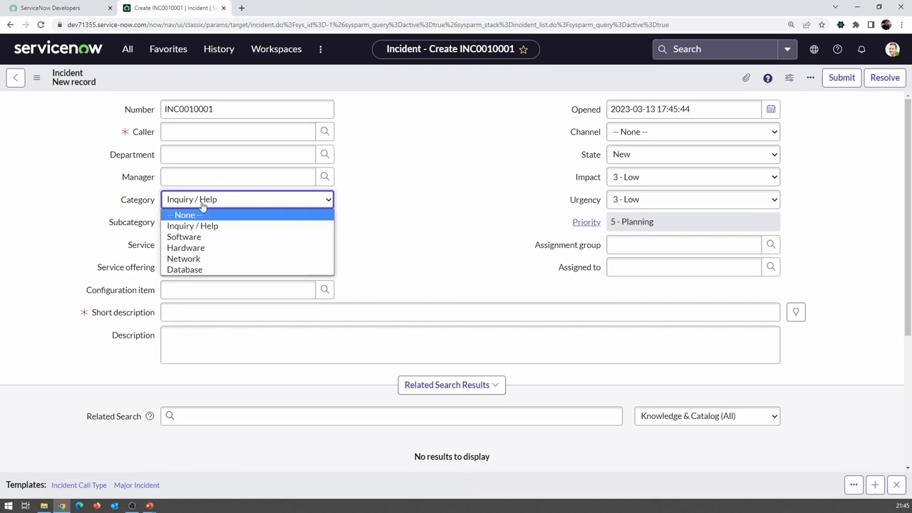
left_click(360, 221)
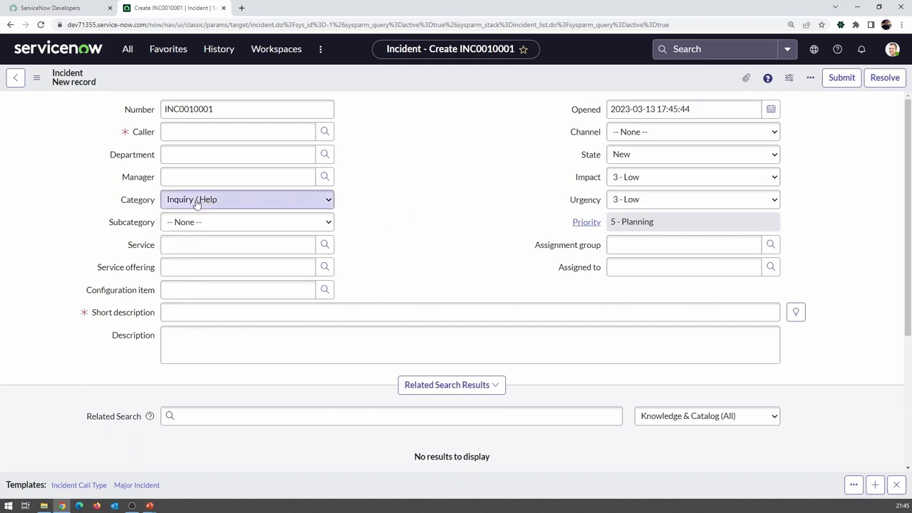
left_click(184, 201)
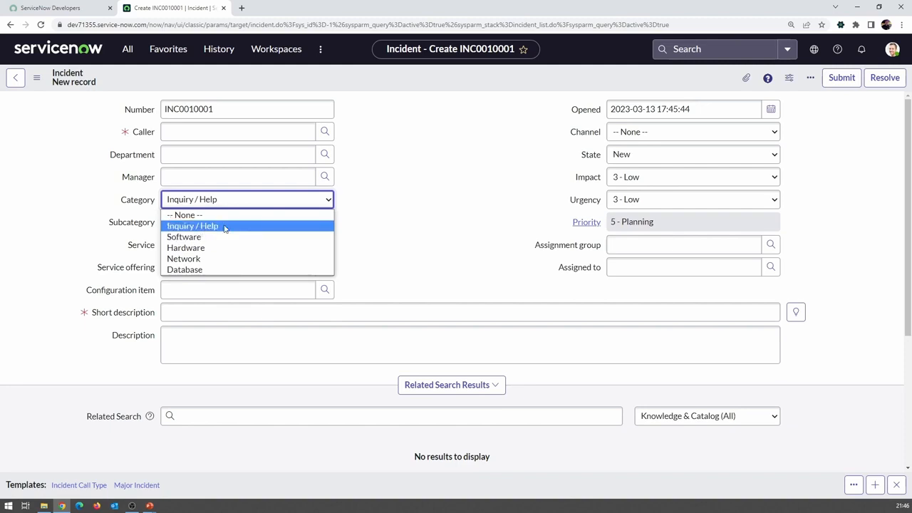
left_click(441, 154)
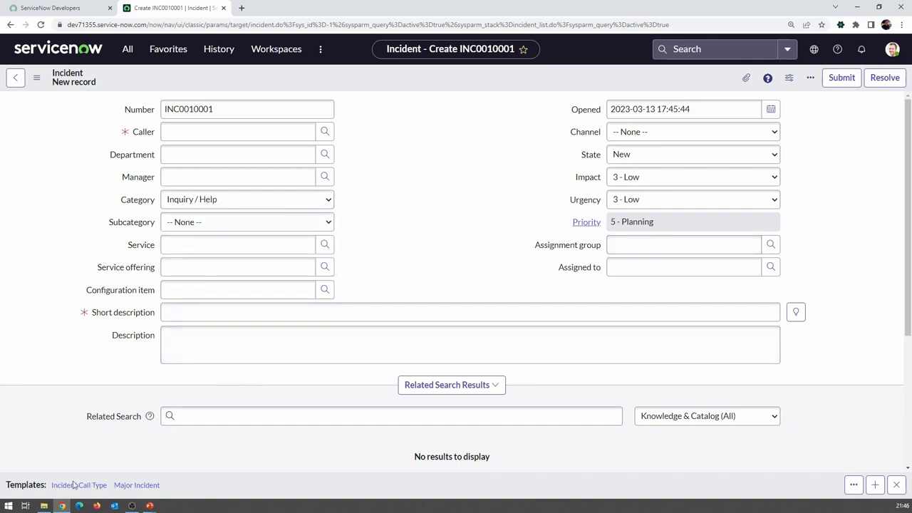
Apply the Major Incident template to the new incident, then reload the form to discard the filled-in values.
left_click(131, 487)
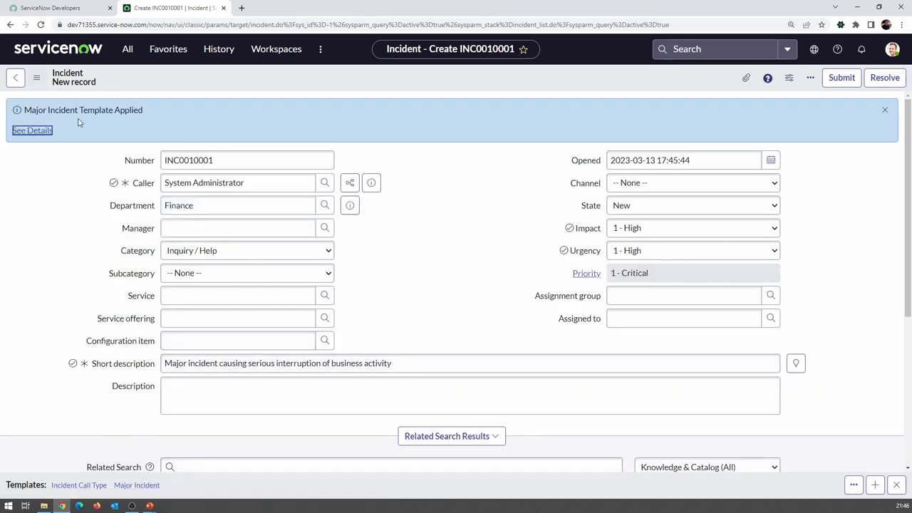
mouse_move(114, 184)
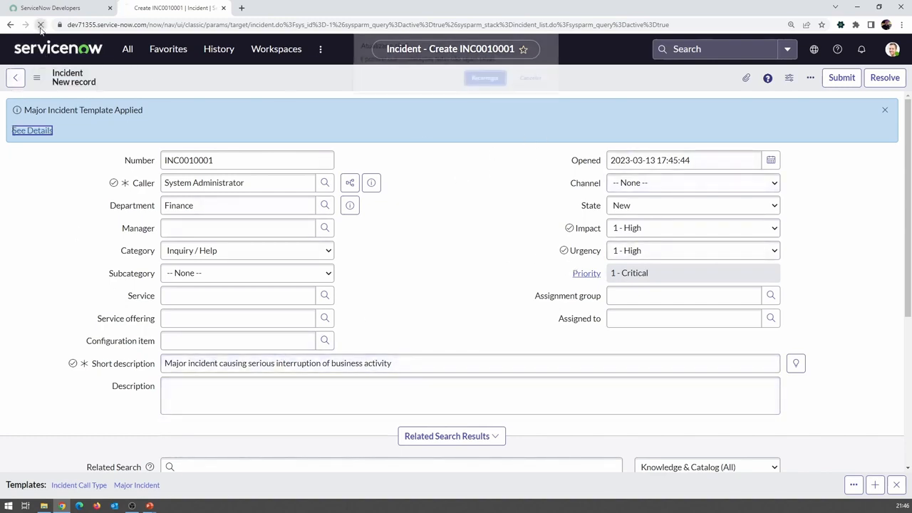
left_click(491, 76)
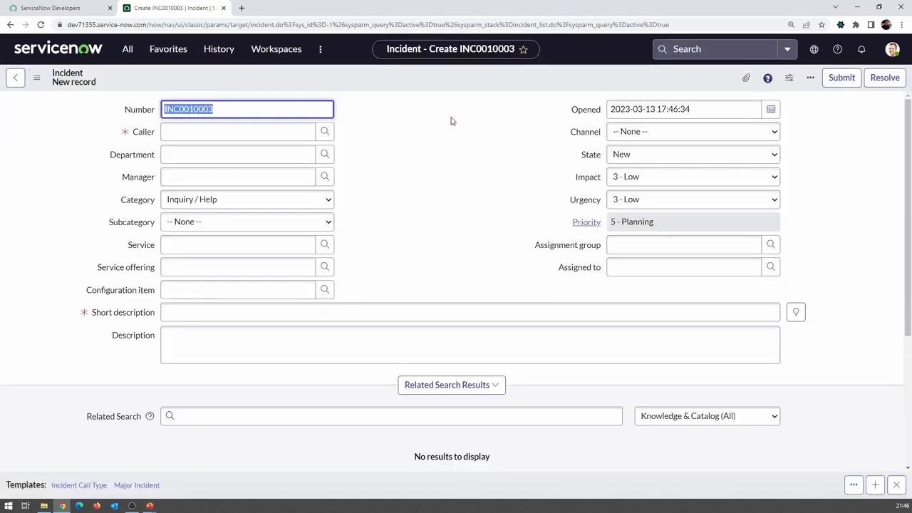
Apply the Incident Call Type template to the new incident, then reload the form to discard the filled-in value.
left_click(65, 489)
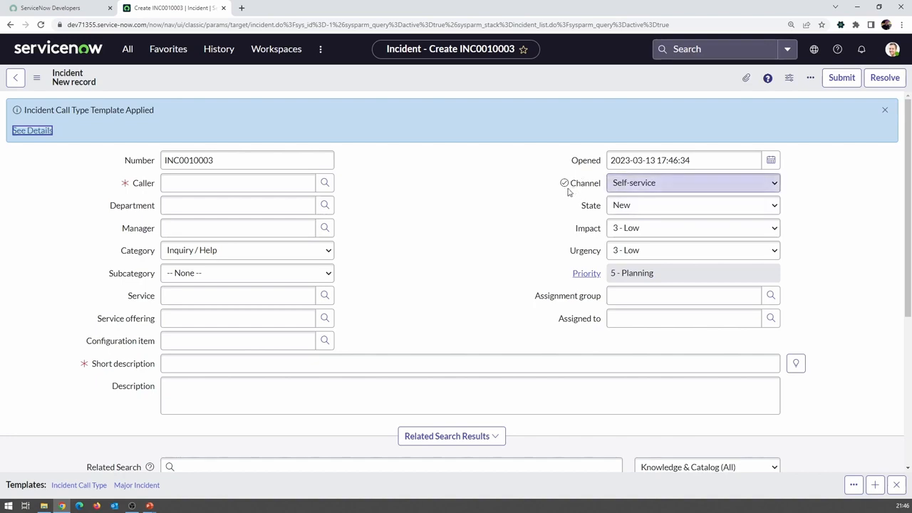
mouse_move(567, 185)
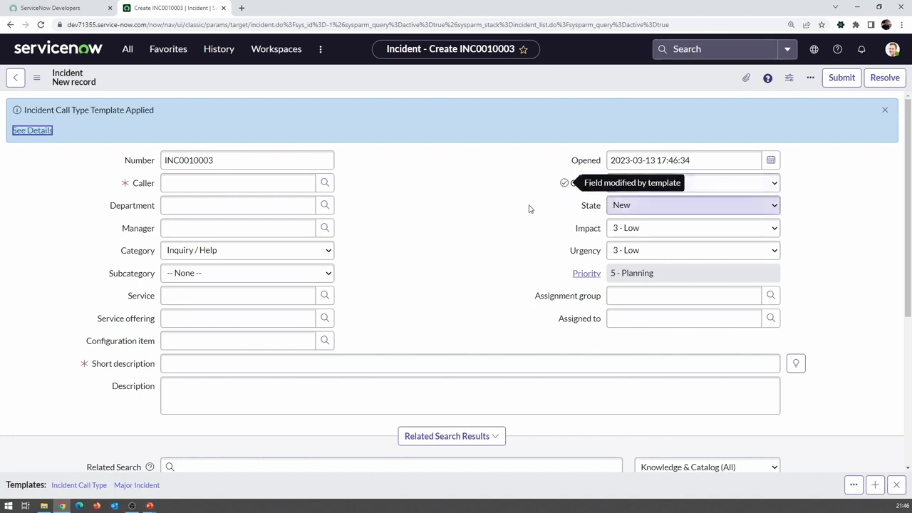
left_click(41, 24)
left_click(487, 94)
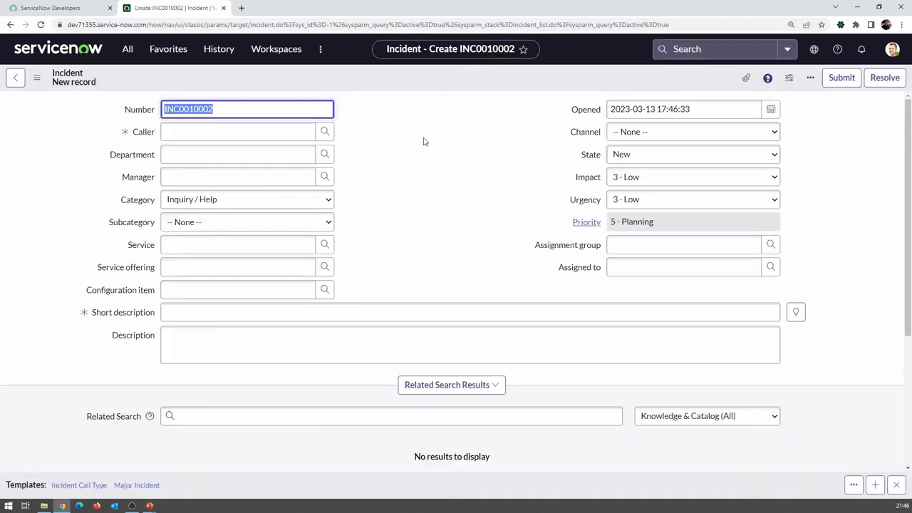
Give the incident the short description "Incidente de Datacenter: Equipamento XXXXXXX" and the description lines "Foi detectado um novo incidente no datacenter:" and "Informações:".
left_click(221, 316)
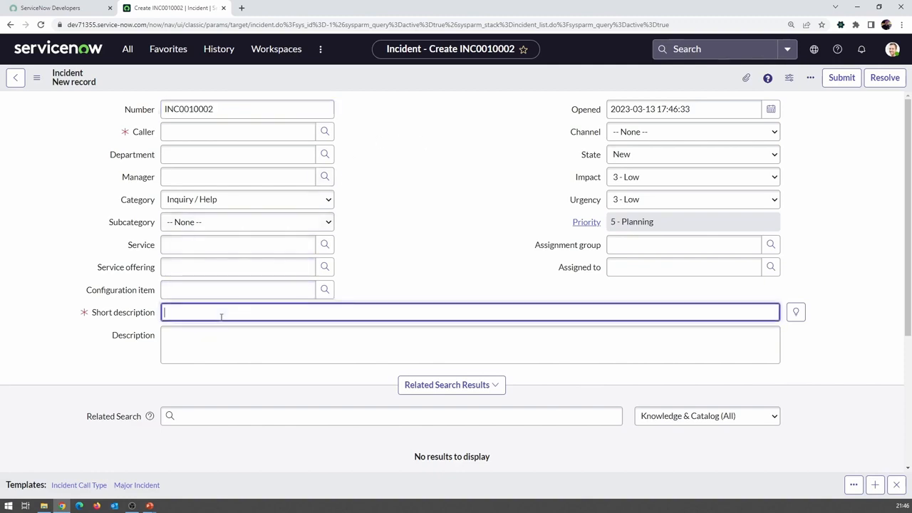
type("Incidente de Datacenter: Equipamento XXXXXXX")
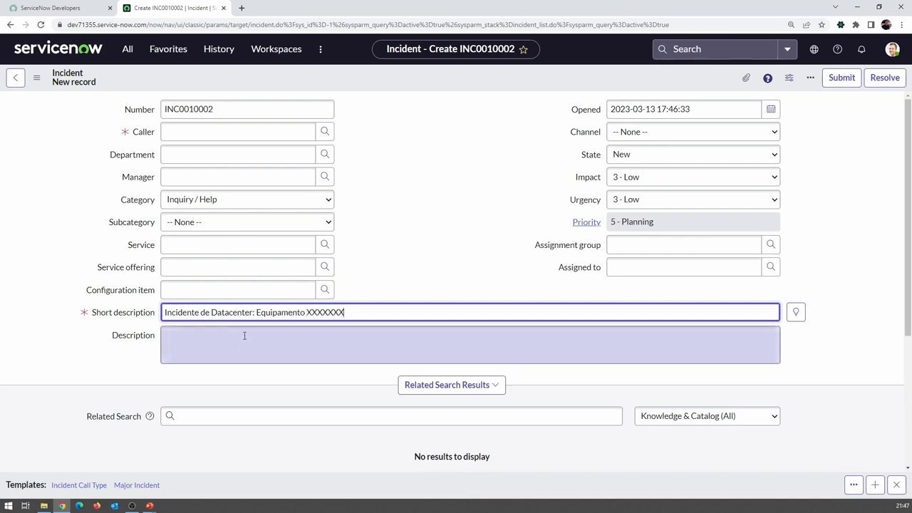
left_click(244, 336)
type("Foi detectado um novo incidente no")
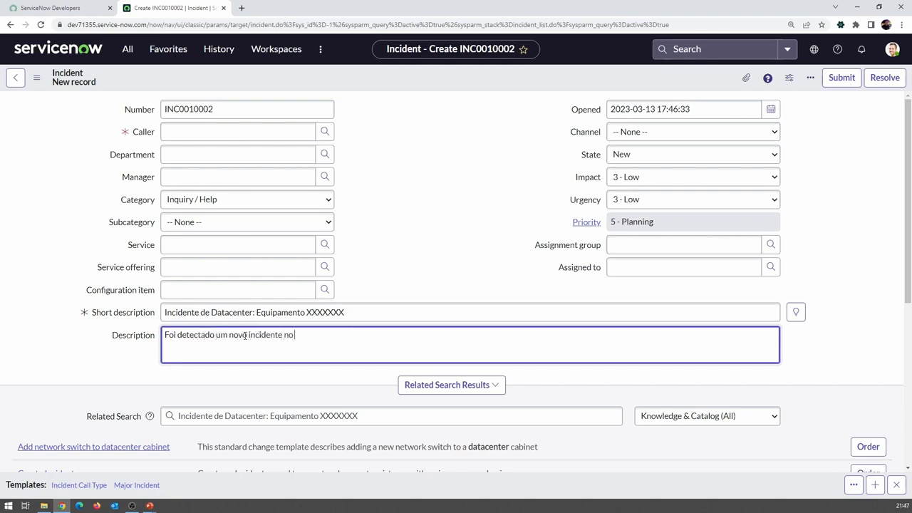
type("datacenter:")
key("Return")
type("Informações")
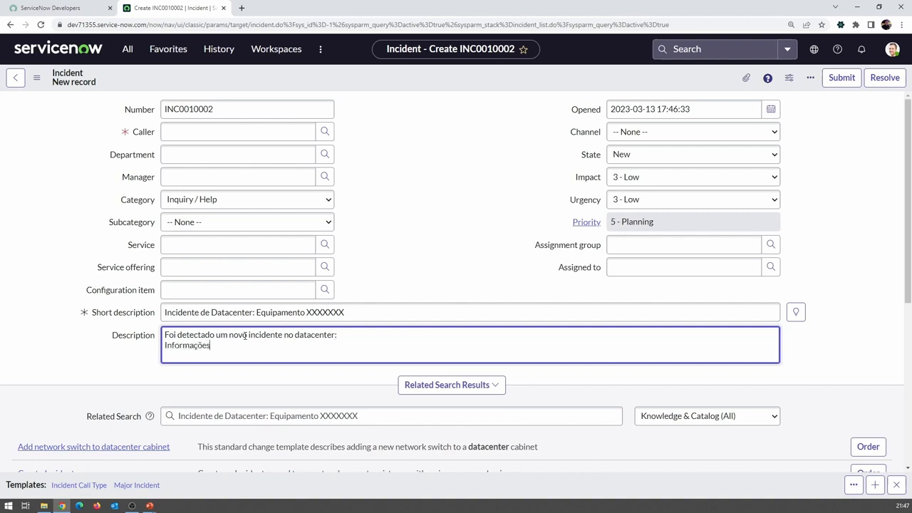
type(":")
key("Return")
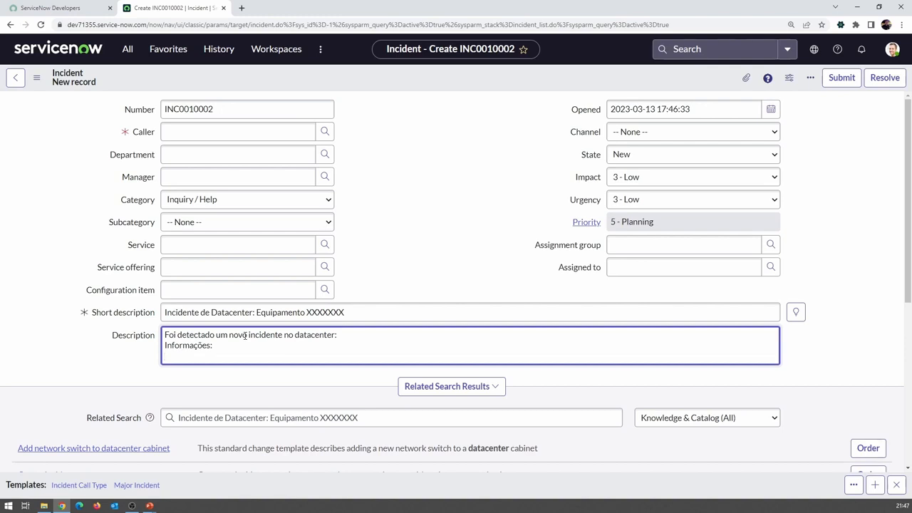
Set both the Impact and the Urgency of the incident to 2 - Medium and check the State choices.
left_click(619, 178)
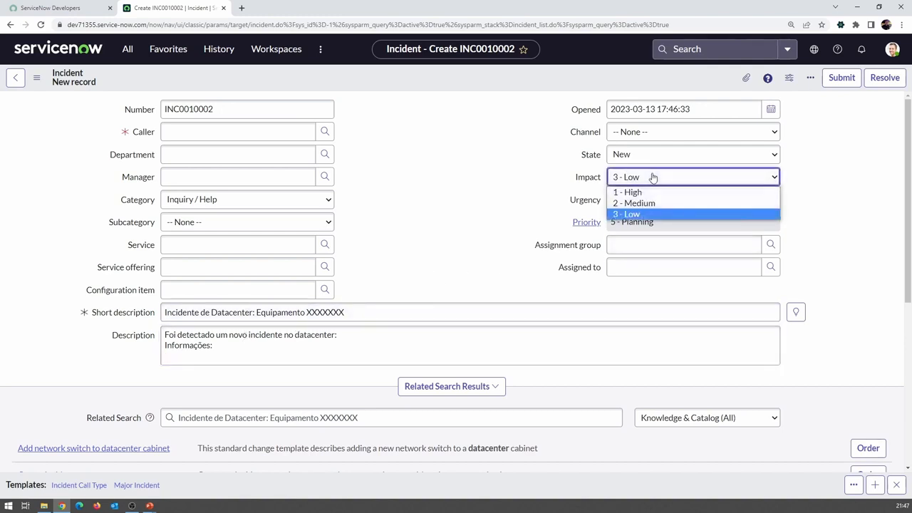
left_click(635, 203)
left_click(634, 200)
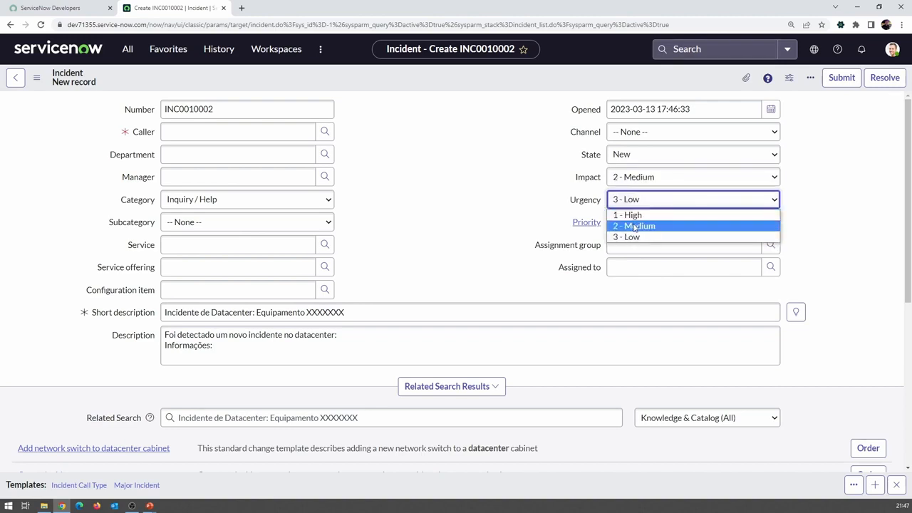
left_click(636, 224)
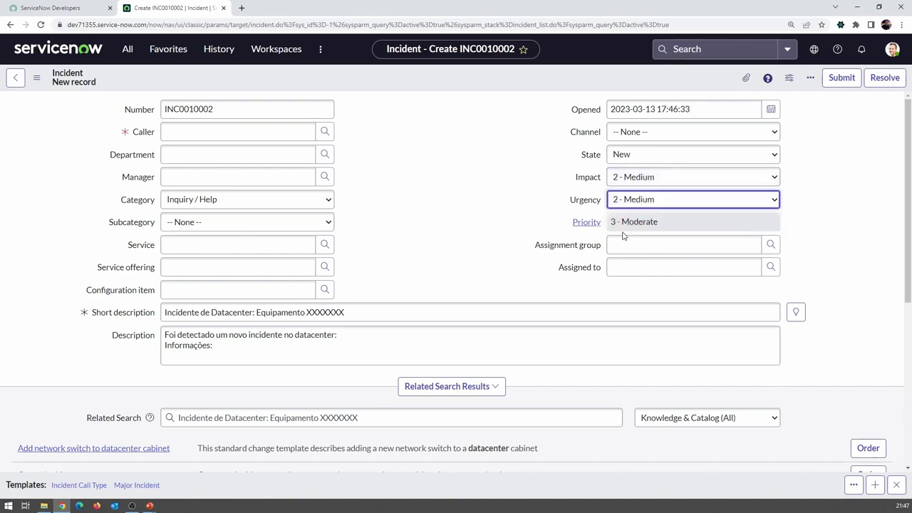
left_click(640, 154)
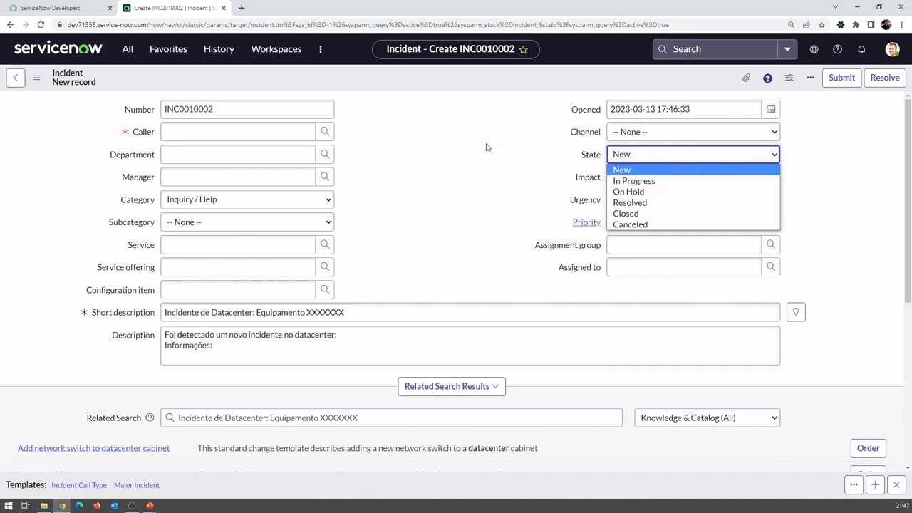
left_click(458, 160)
Set the incident's Category to Network and look through the Subcategory choices without picking one.
left_click(246, 201)
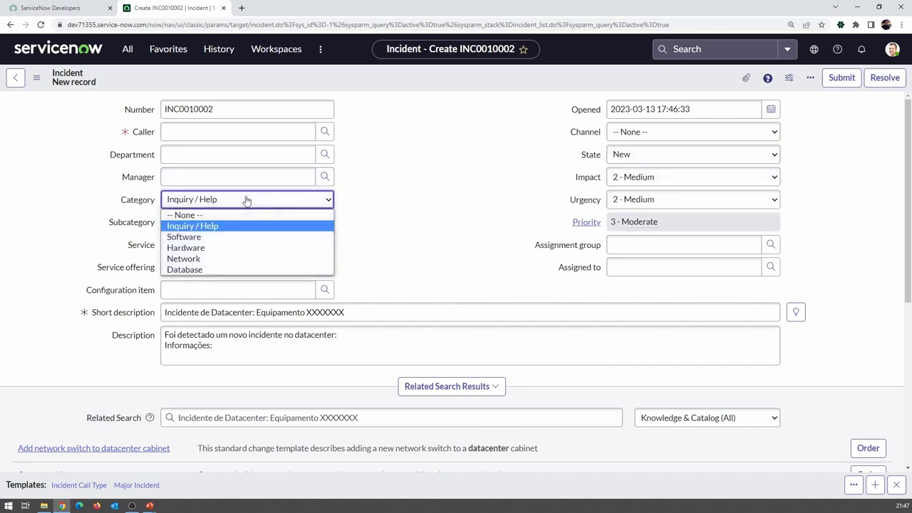
left_click(194, 258)
left_click(216, 230)
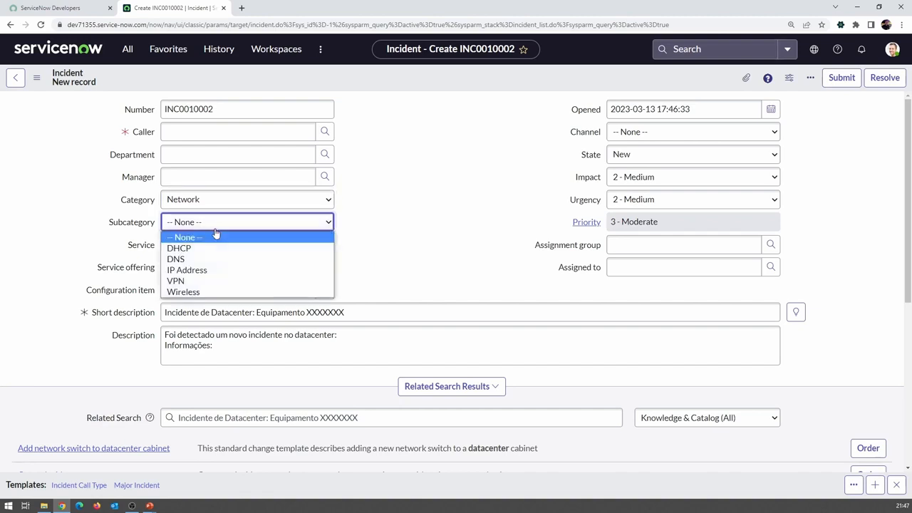
left_click(201, 243)
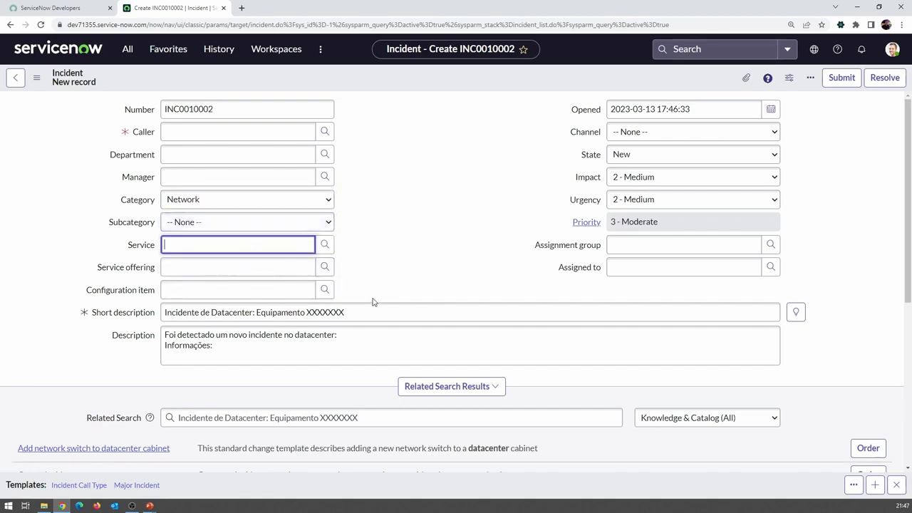
Look up the available groups and assign the incident to the Database assignment group.
left_click(756, 245)
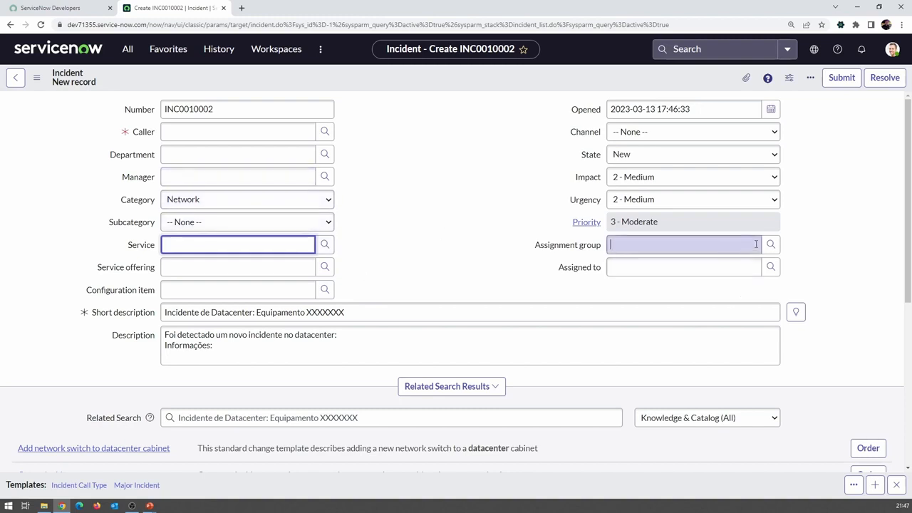
left_click(770, 244)
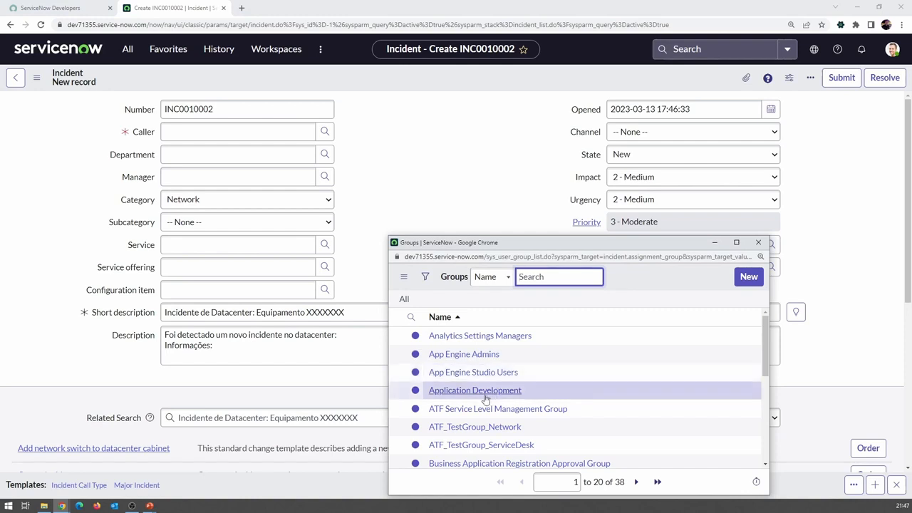
scroll(480, 397, "down", 3)
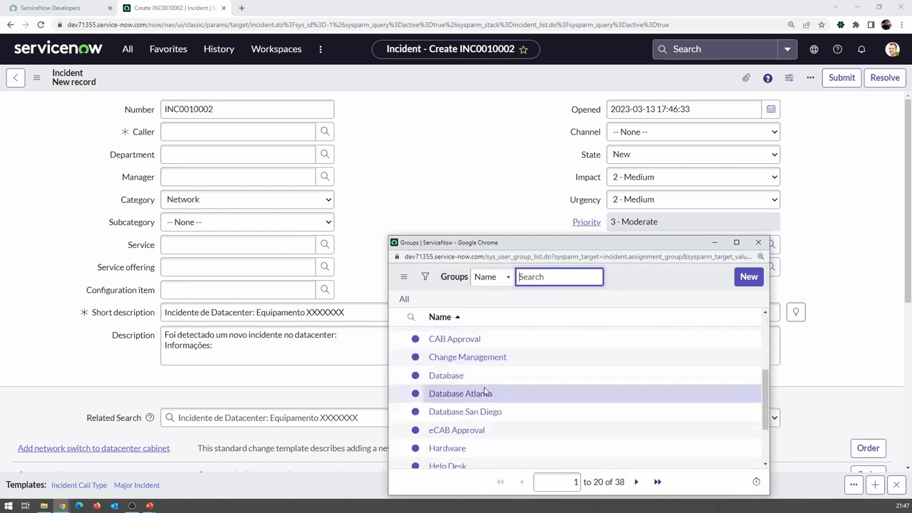
left_click(449, 377)
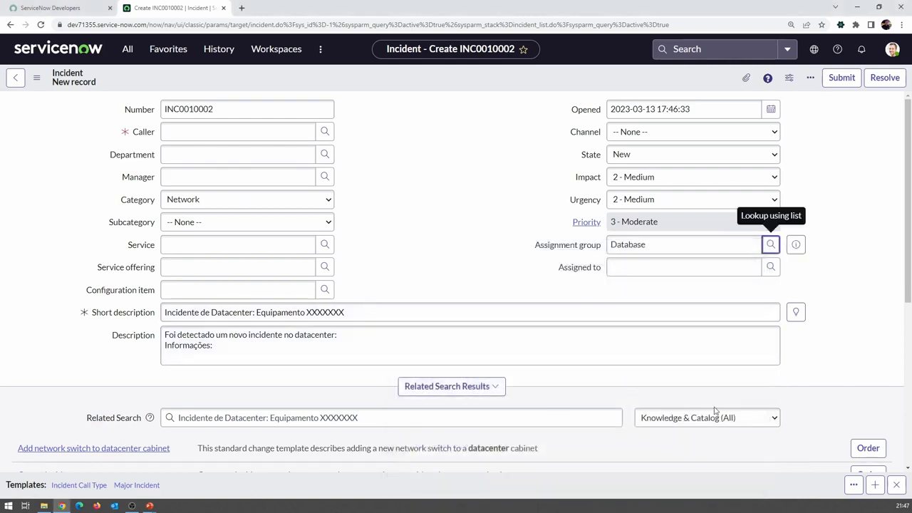
Start a new template from the filled-in incident form and name it "TEMPLATE INCIDENTE DATACENTER".
left_click(877, 487)
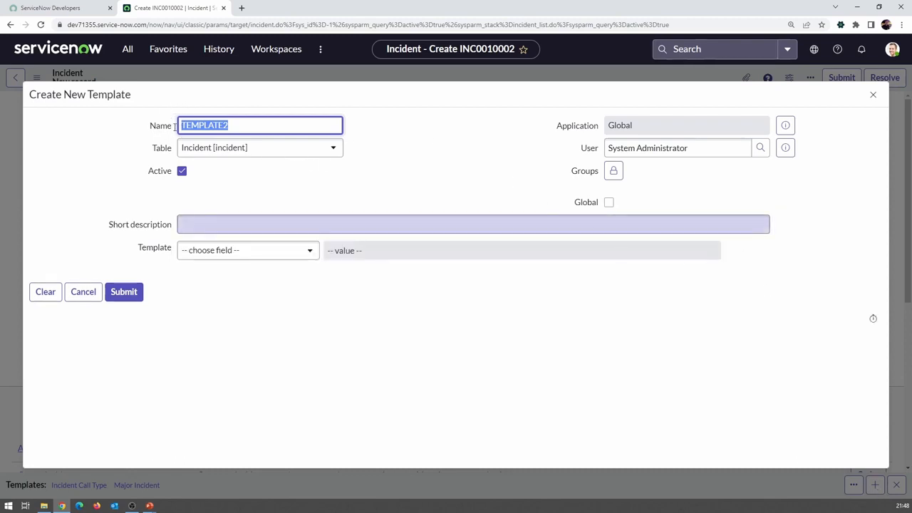
left_click(226, 127)
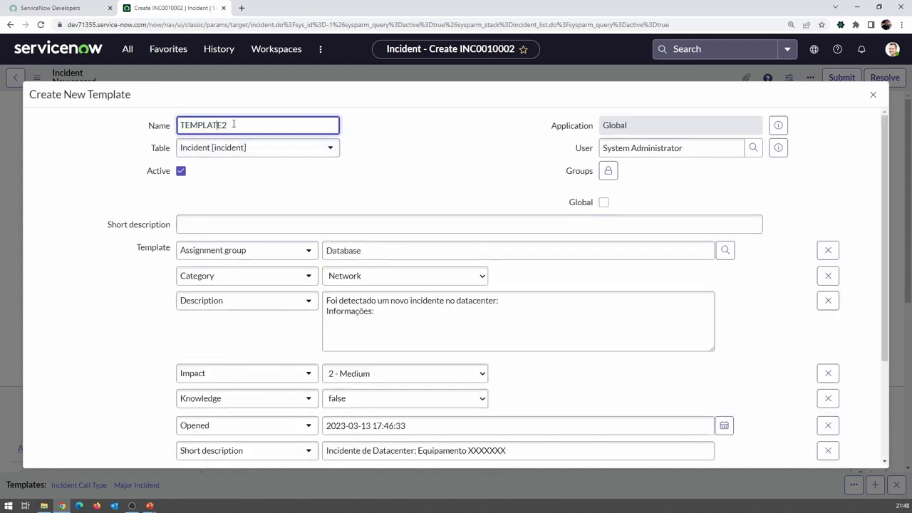
left_click_drag(220, 121, 252, 118)
type("IN")
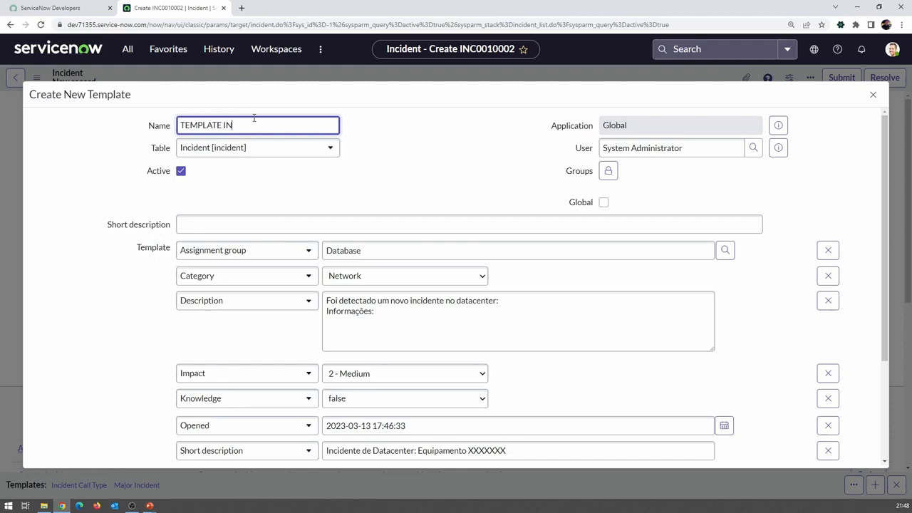
type("CIDENTE DATACENTER")
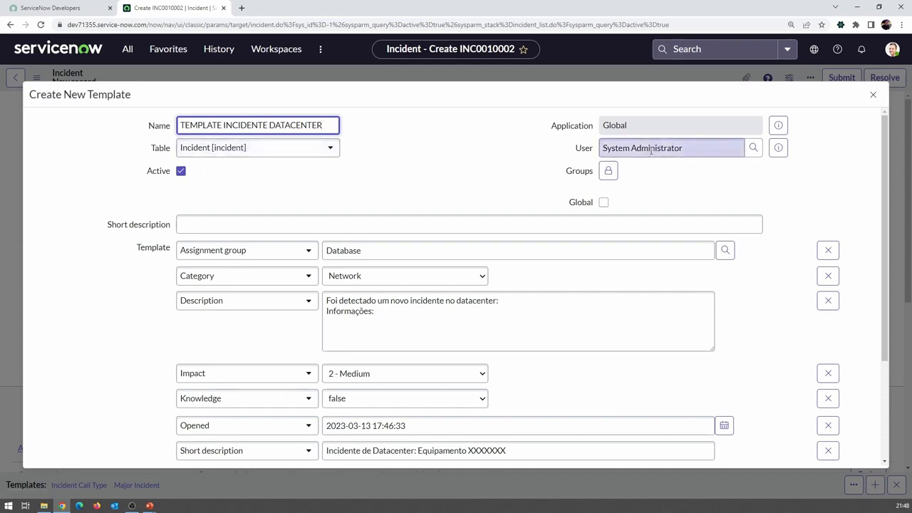
Enter "Este template serve para reportar incidentes de datacenter" as the template's own short description.
left_click(266, 221)
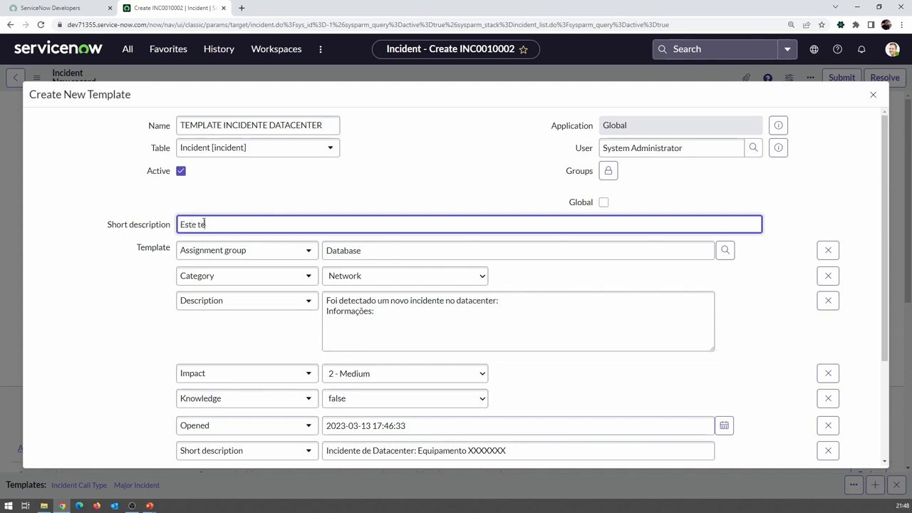
type("Este template serve para reportar incid")
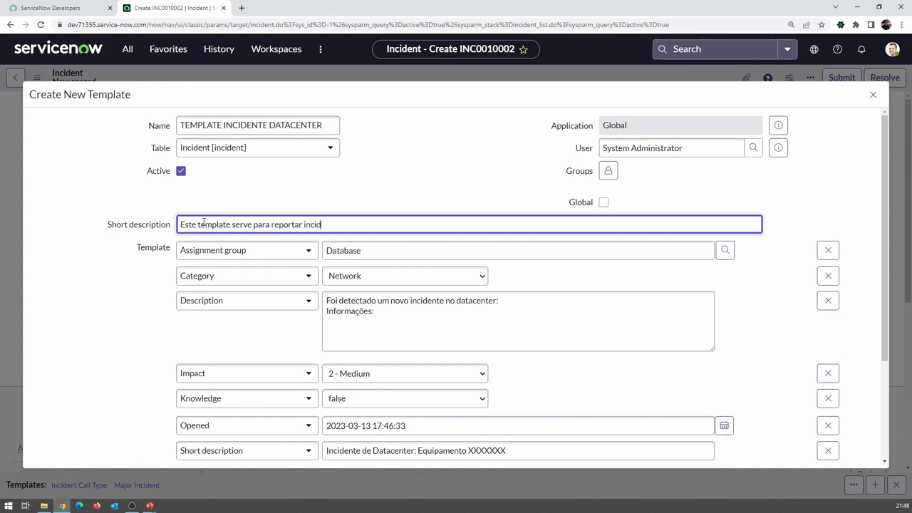
type("entes de datacenter")
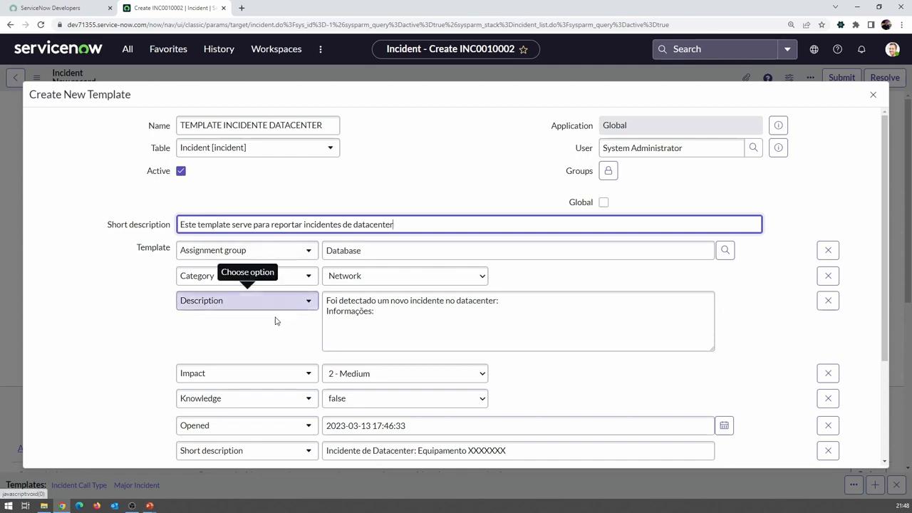
scroll(355, 318, "down", 1)
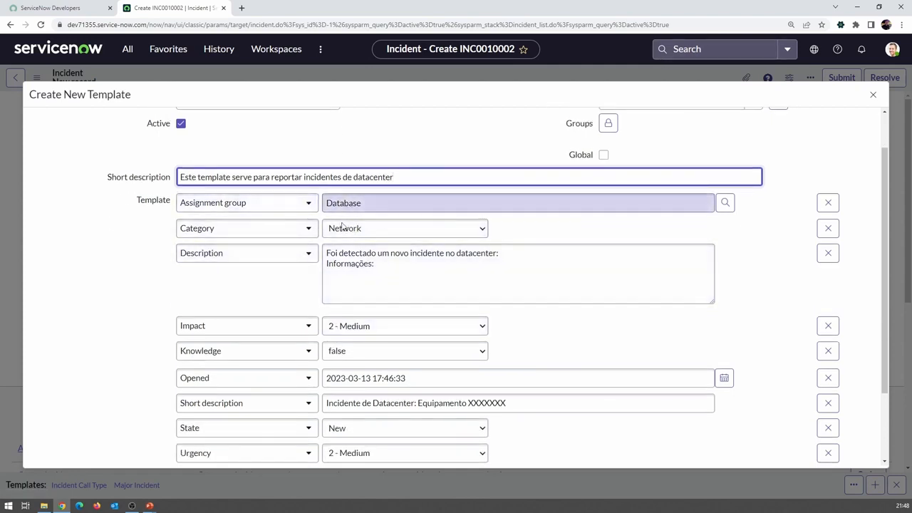
left_click_drag(400, 271, 327, 250)
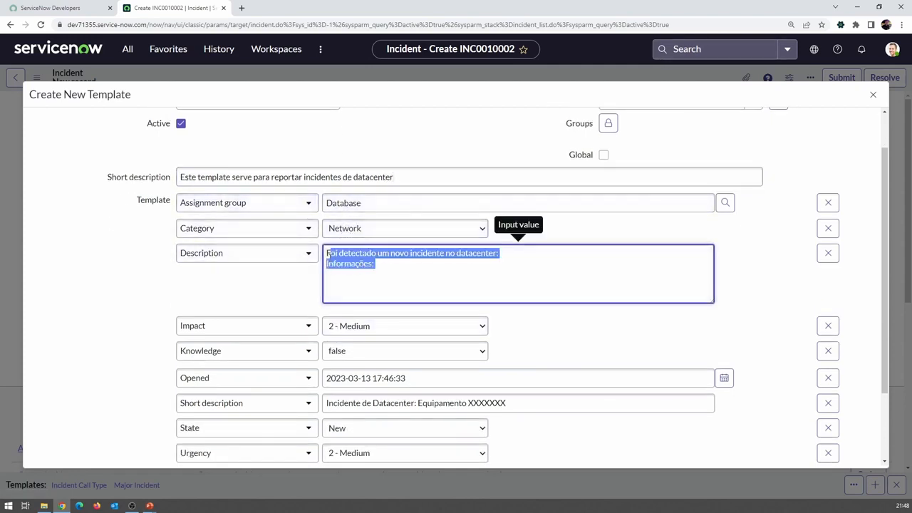
scroll(362, 301, "down", 2)
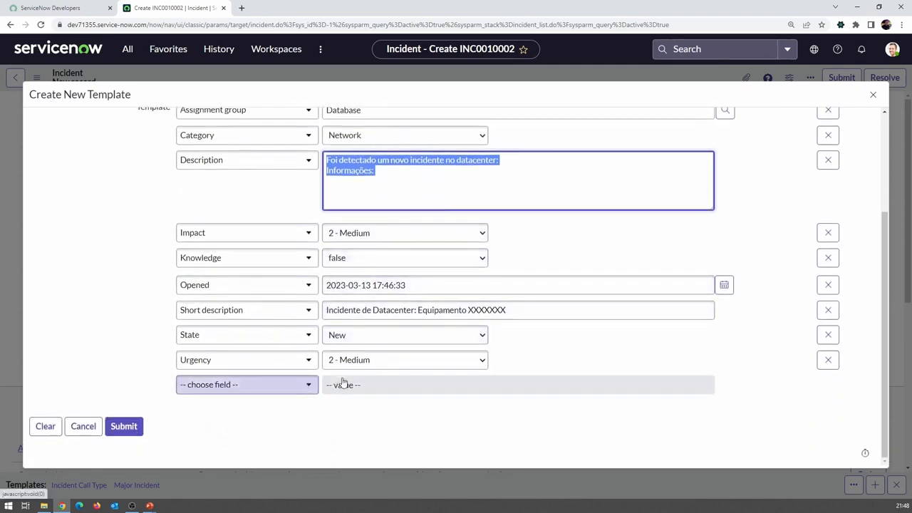
left_click(291, 385)
scroll(261, 302, "down", 3)
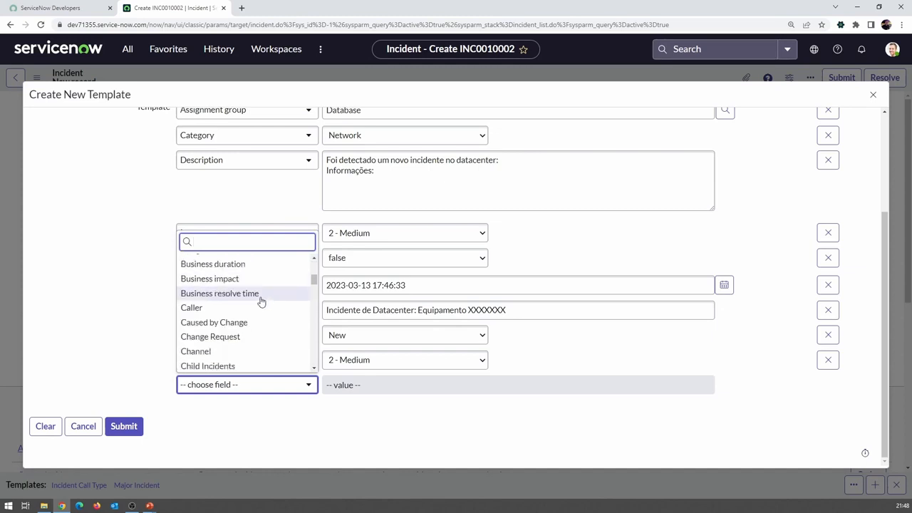
scroll(261, 302, "down", 4)
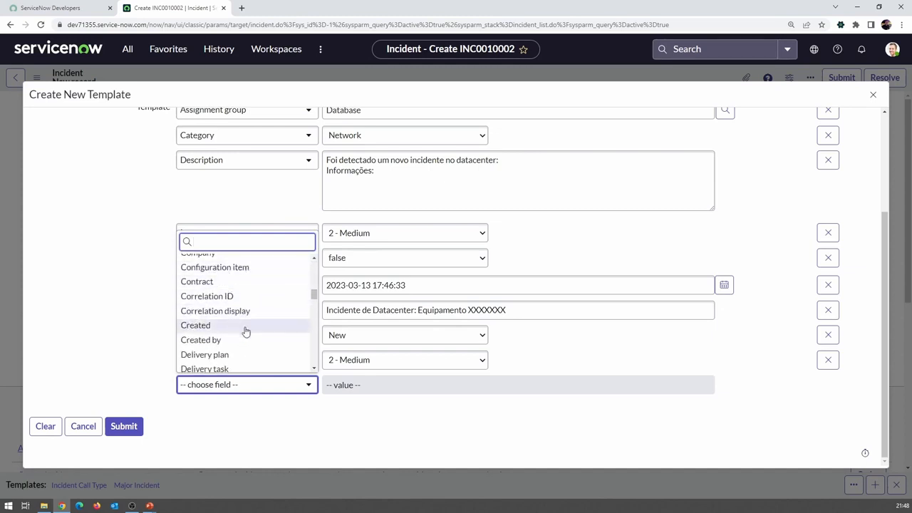
scroll(257, 353, "down", 4)
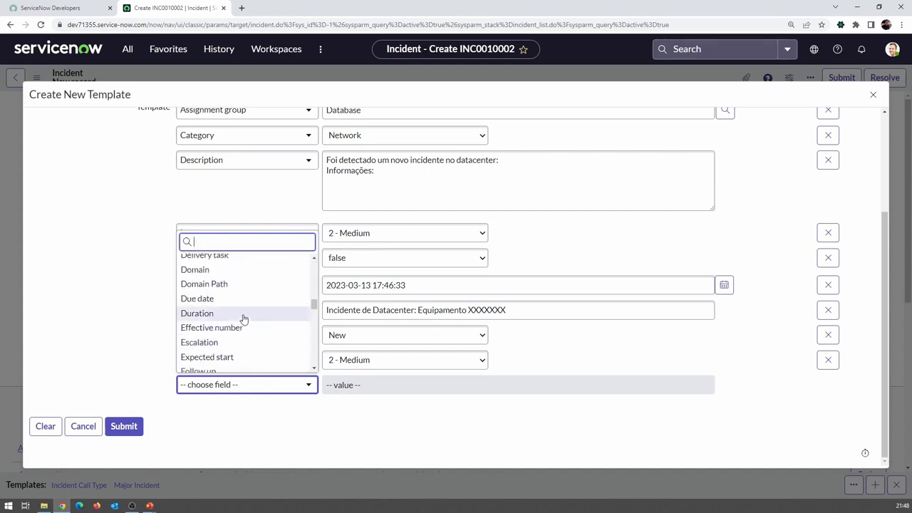
left_click(241, 299)
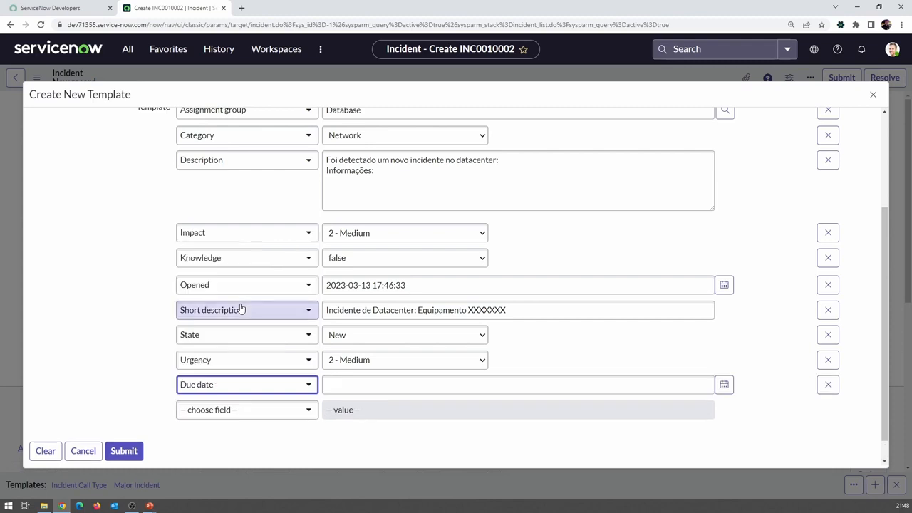
left_click(725, 391)
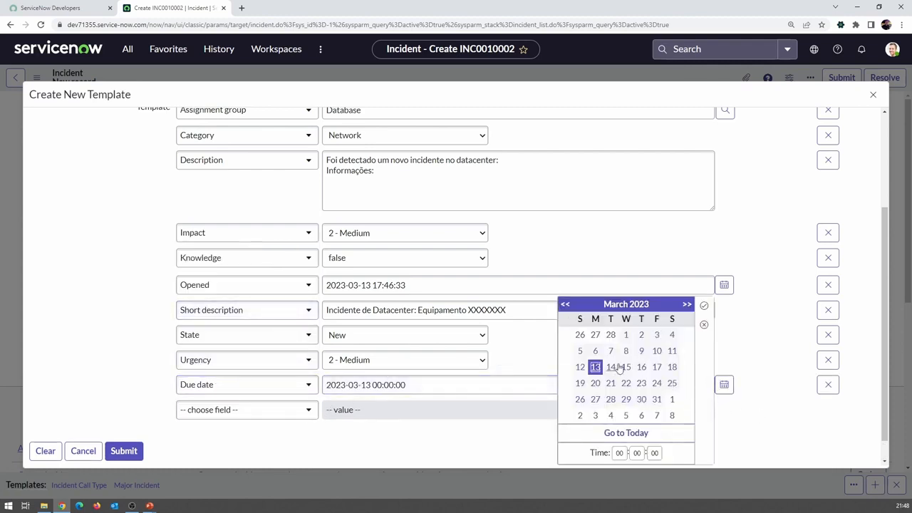
left_click(626, 367)
left_click(704, 306)
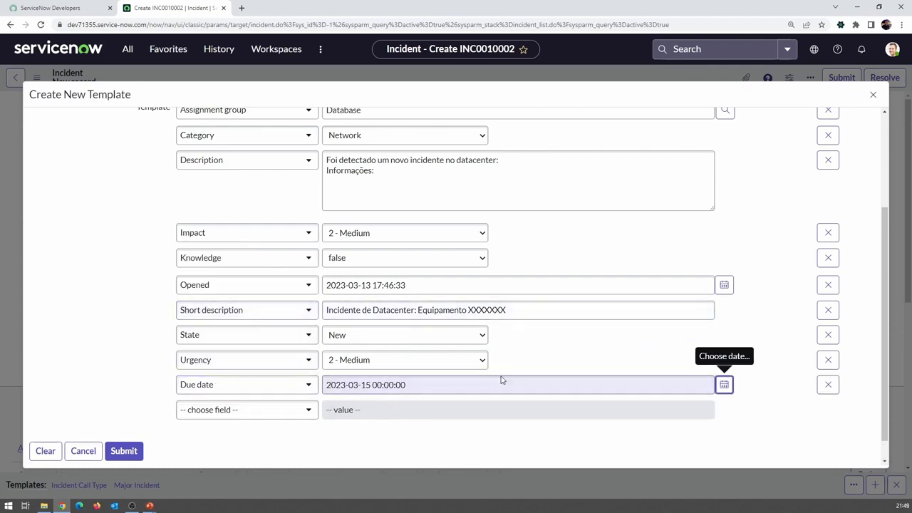
left_click(275, 411)
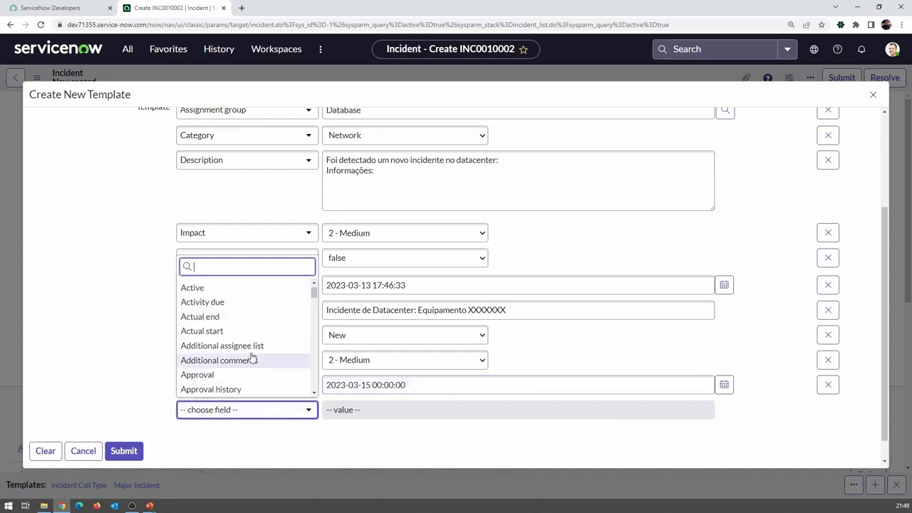
left_click(252, 347)
scroll(376, 401, "down", 1)
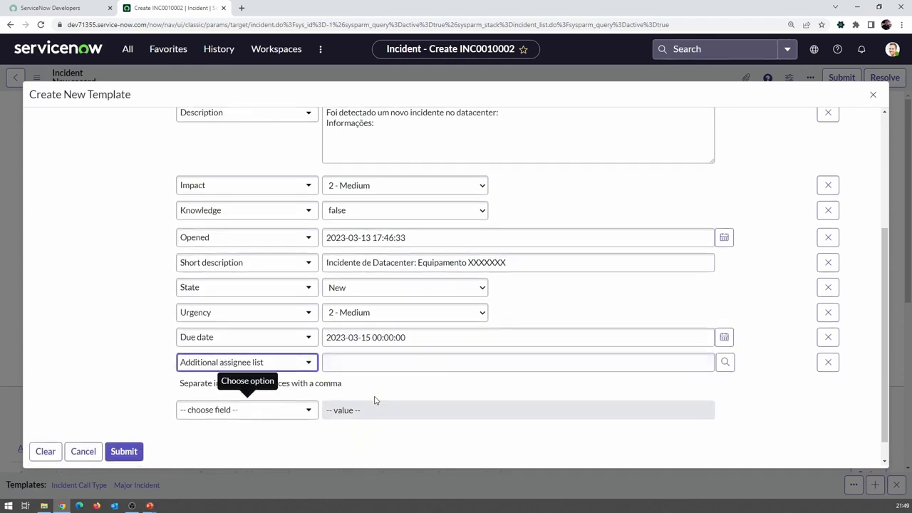
left_click(835, 365)
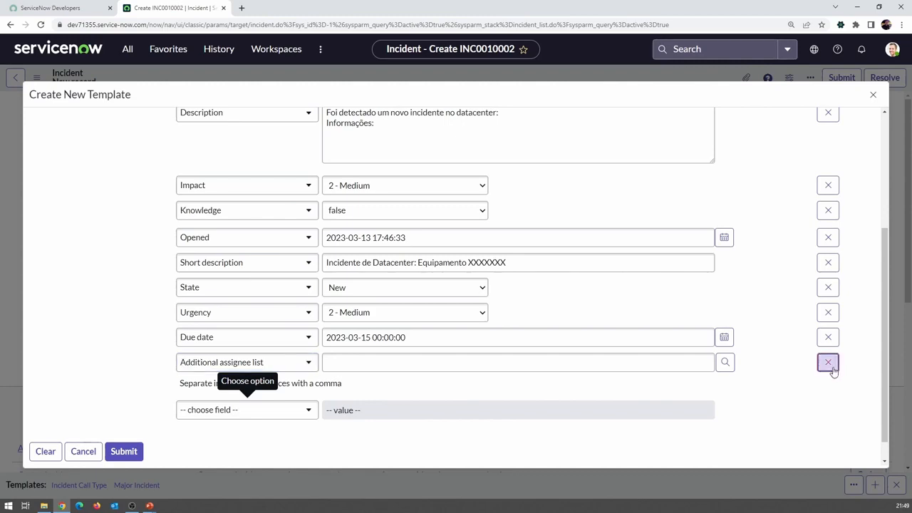
Remove the Due date field from the new template and submit the template.
left_click(829, 362)
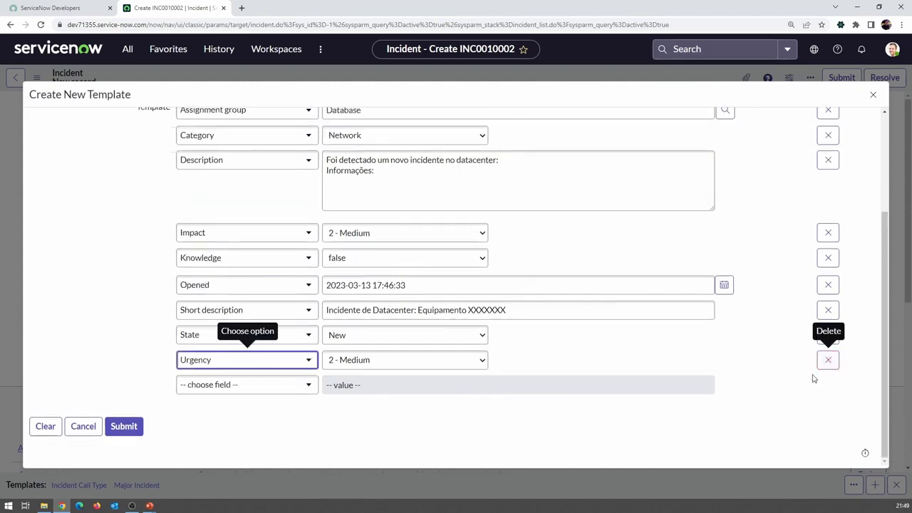
scroll(689, 289, "up", 3)
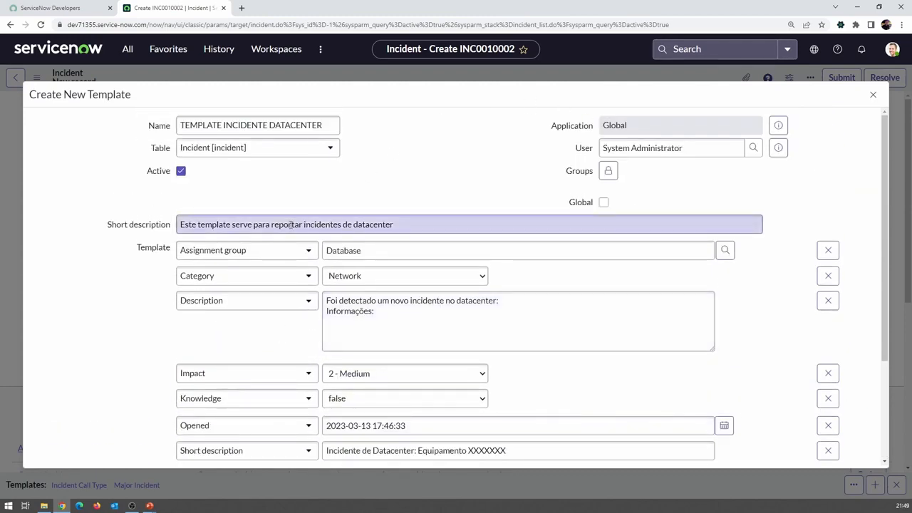
scroll(285, 246, "down", 3)
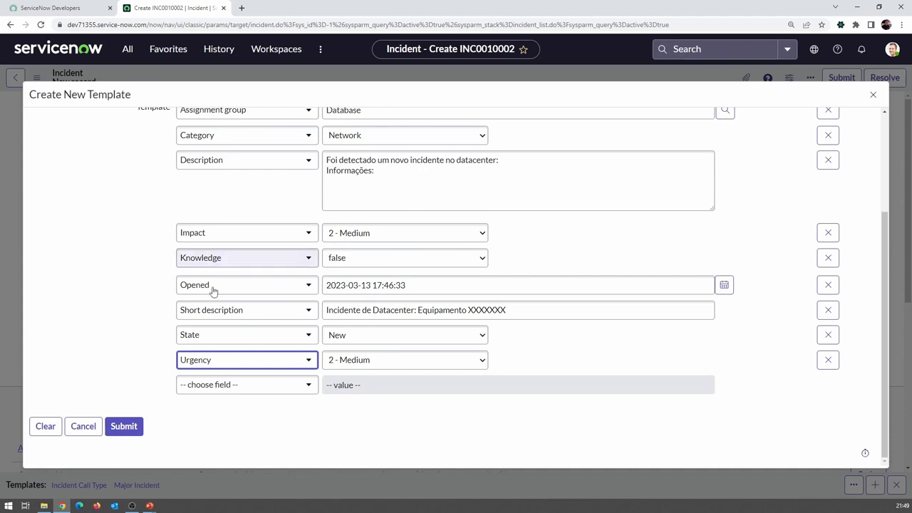
left_click(125, 427)
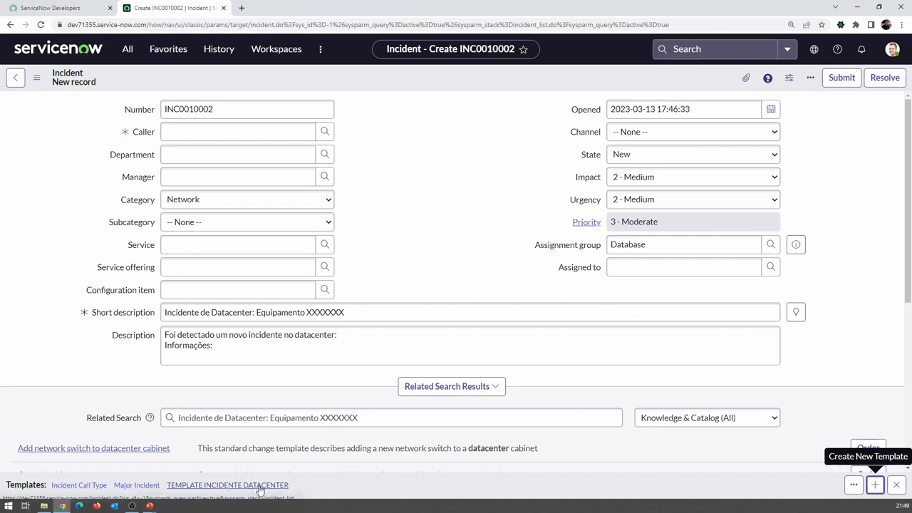
Open a fresh new incident form, discarding the unsaved changes, and apply the TEMPLATE INCIDENTE DATACENTER template to it.
left_click(127, 49)
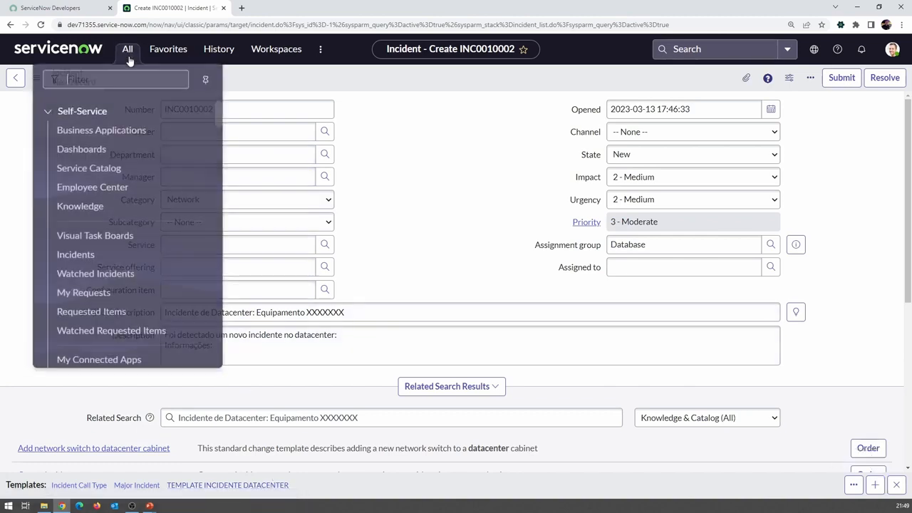
type("incident")
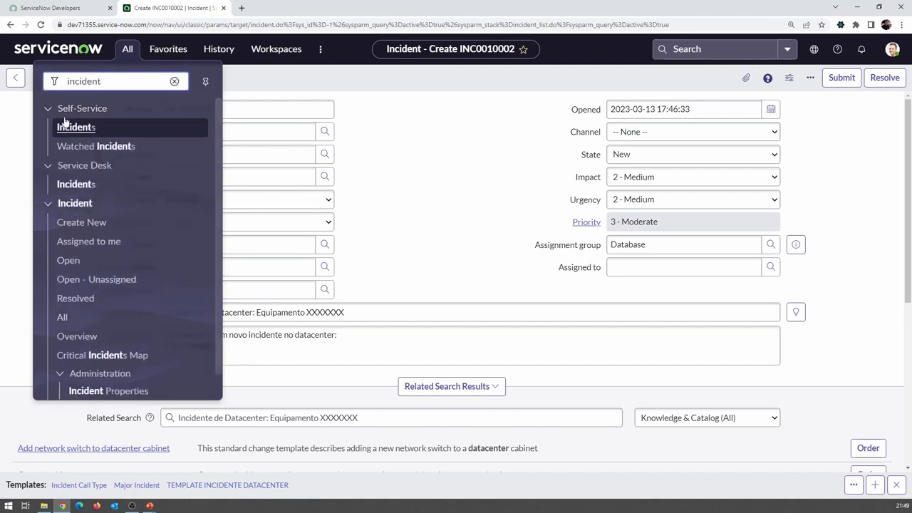
left_click(87, 224)
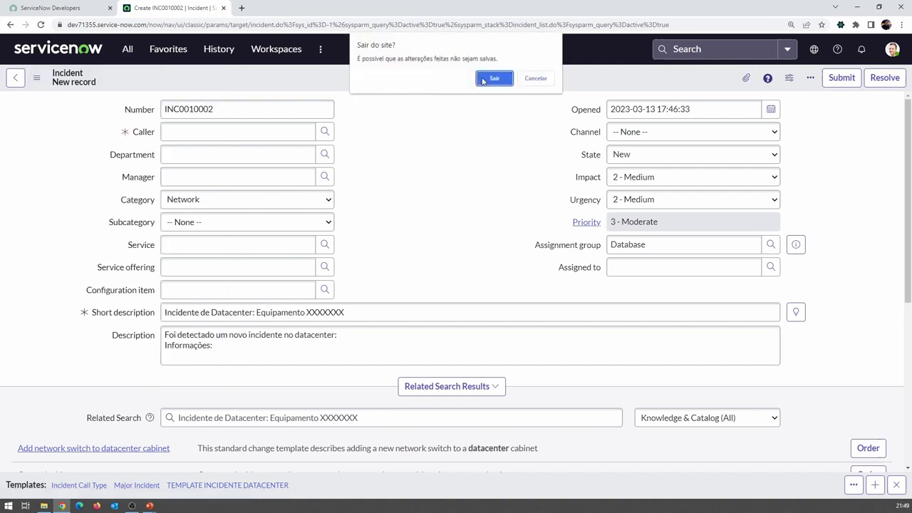
left_click(495, 78)
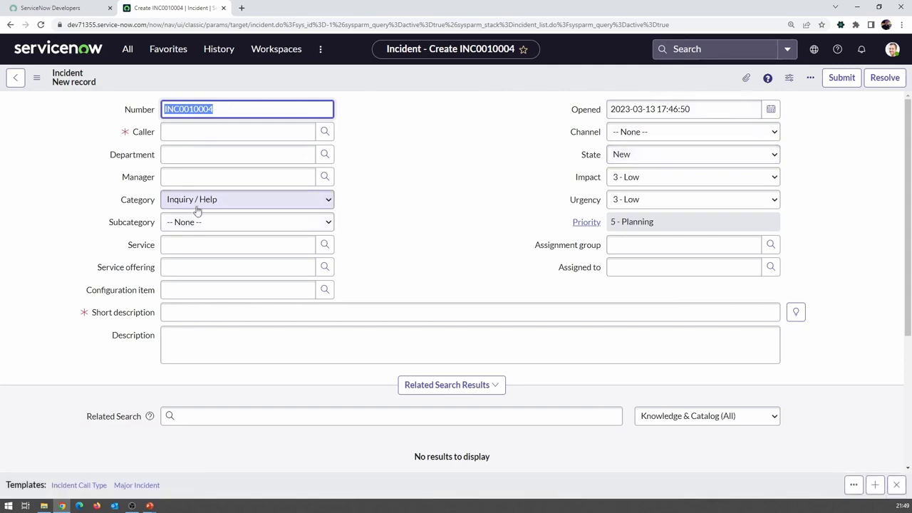
left_click(42, 25)
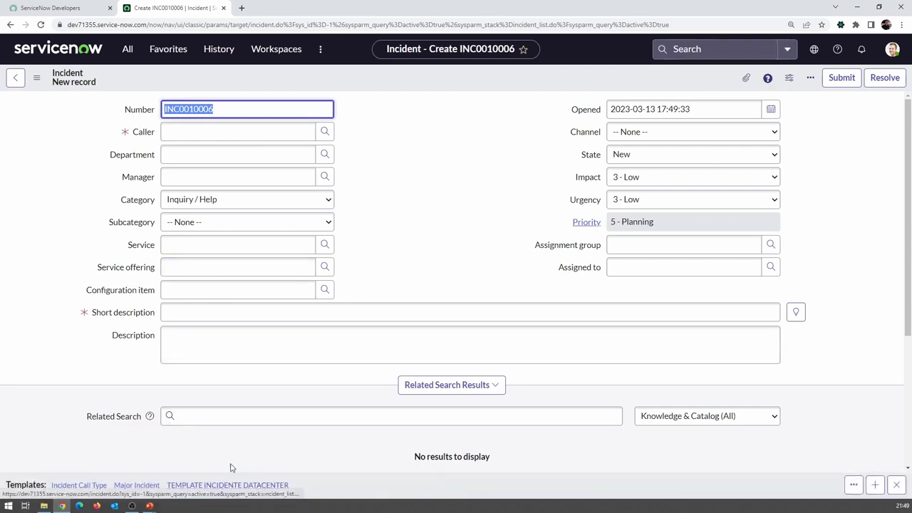
left_click(222, 486)
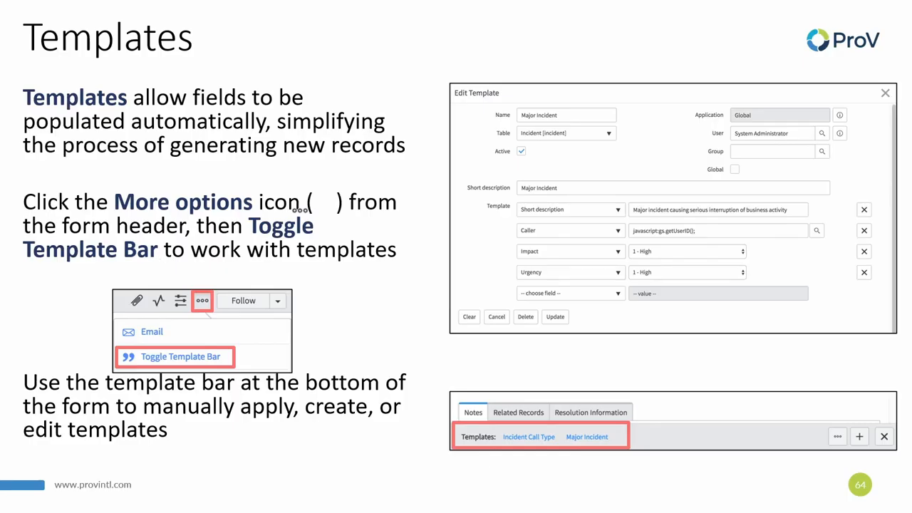
left_click(301, 167)
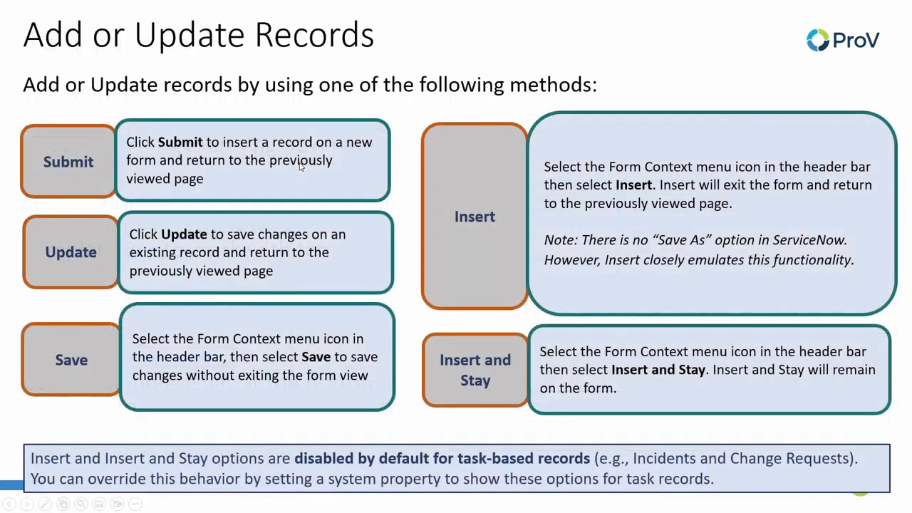